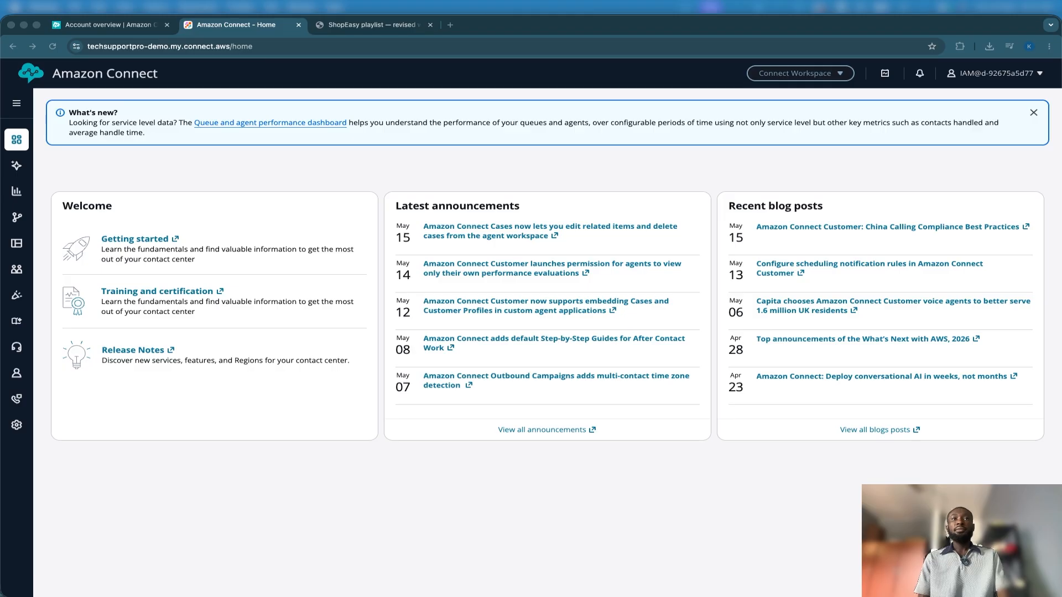
Review the ShopEasy playlist outline, highlighting the Ep 1 description about the system tour, finished demo and prerequisites link
left_click(394, 26)
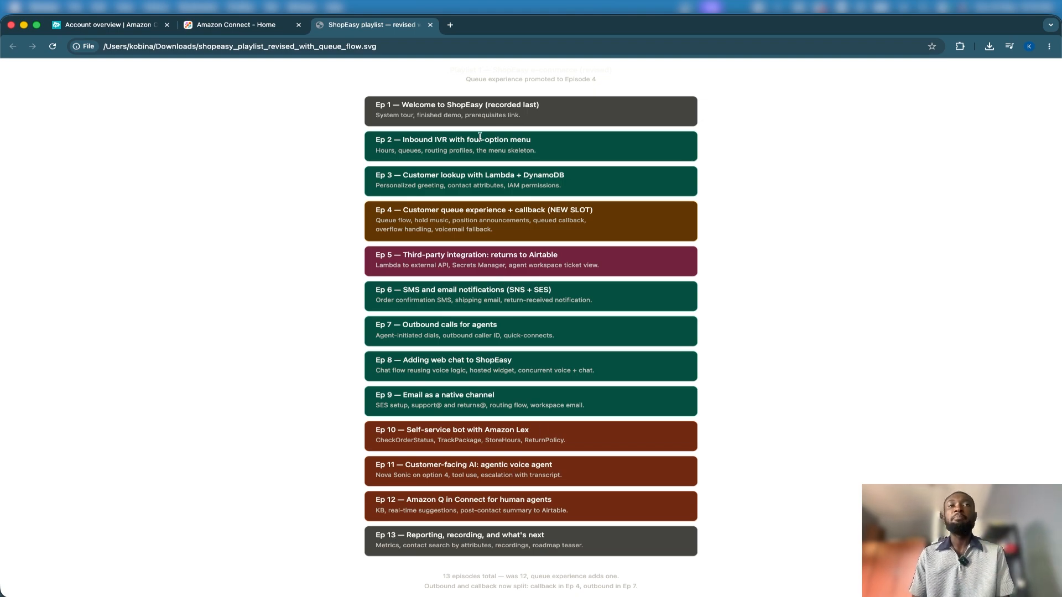
triple_click(462, 116)
triple_click(468, 111)
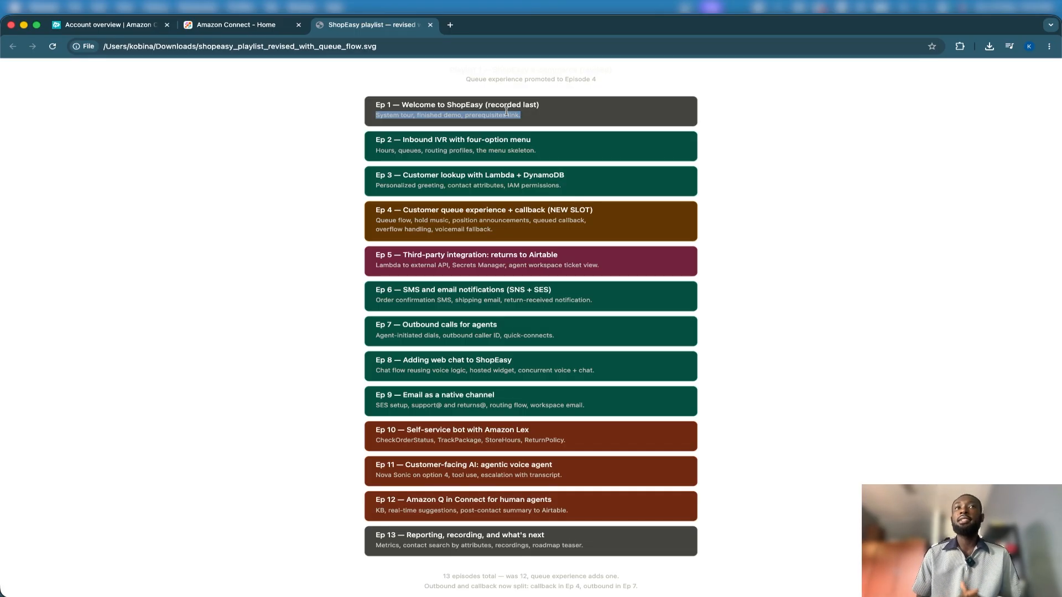
left_click(284, 141)
Open Amazon Connect's hours of operation page in a separate browser tab and start adding a new set of hours
left_click(232, 27)
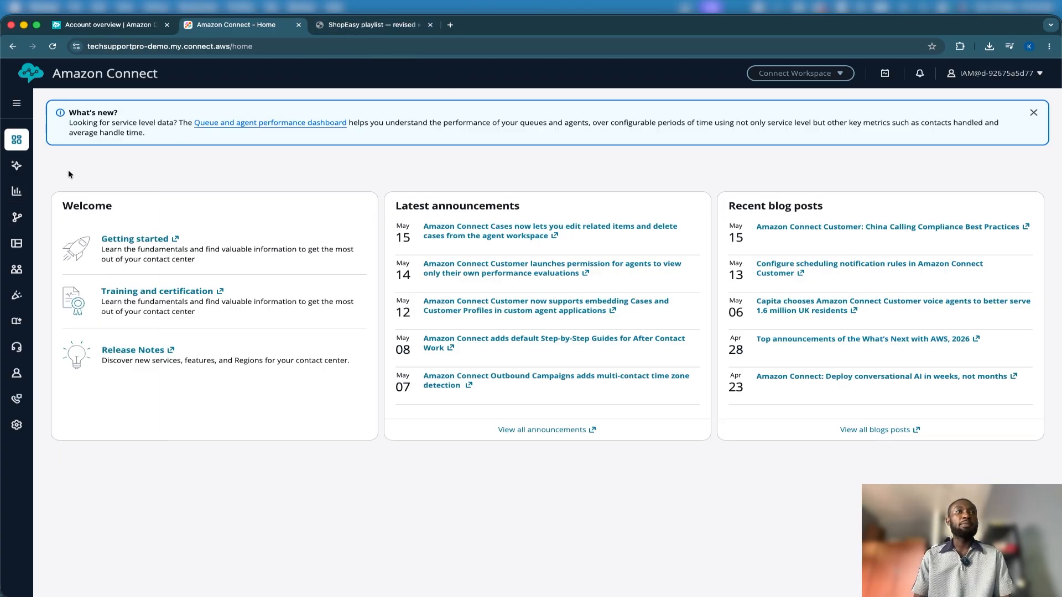
mouse_move(19, 218)
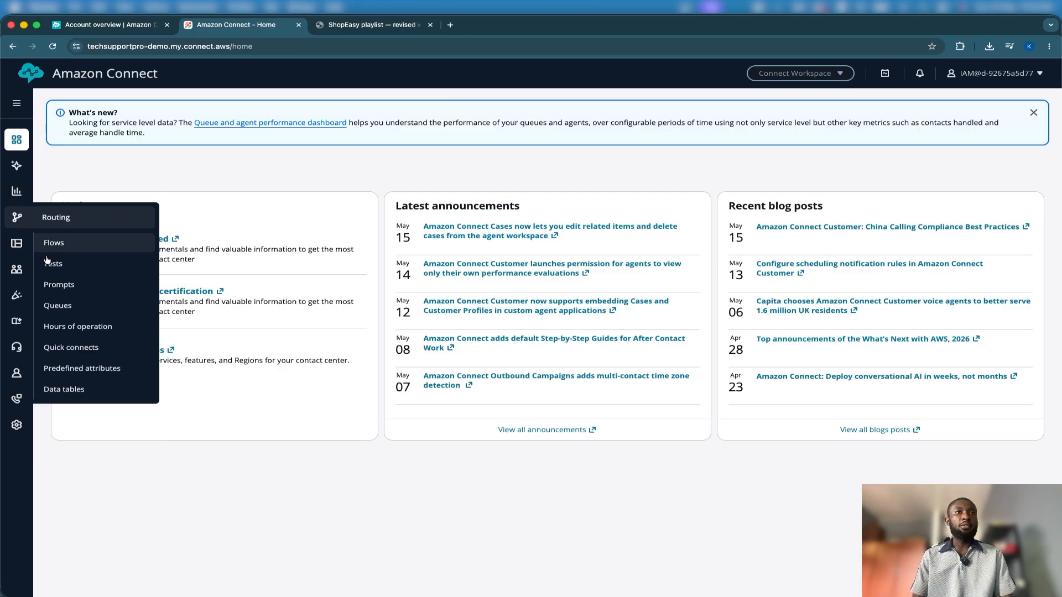
right_click(75, 330)
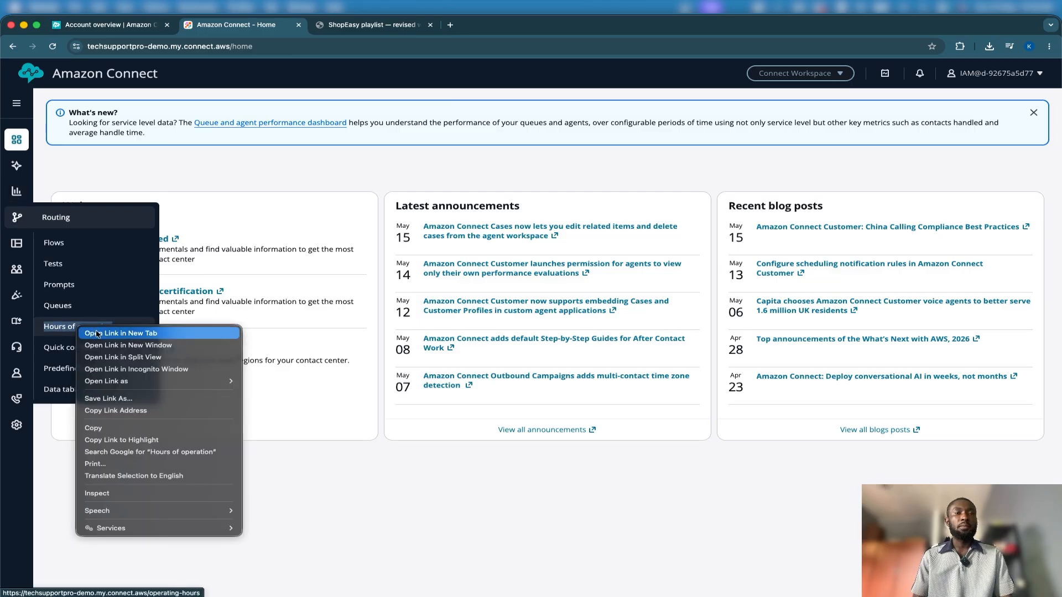
left_click(94, 333)
left_click(323, 31)
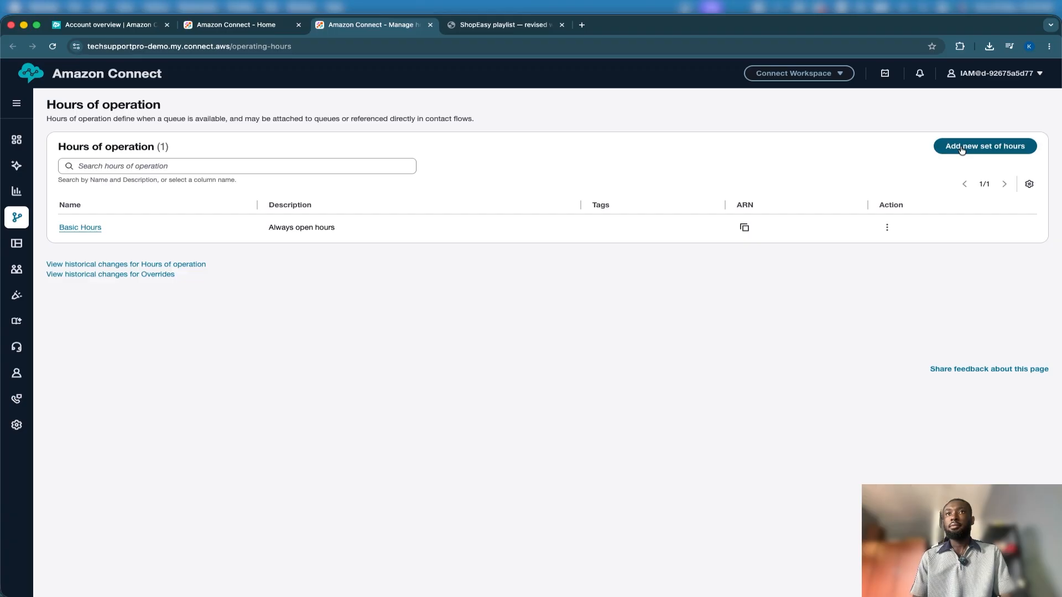
left_click(961, 147)
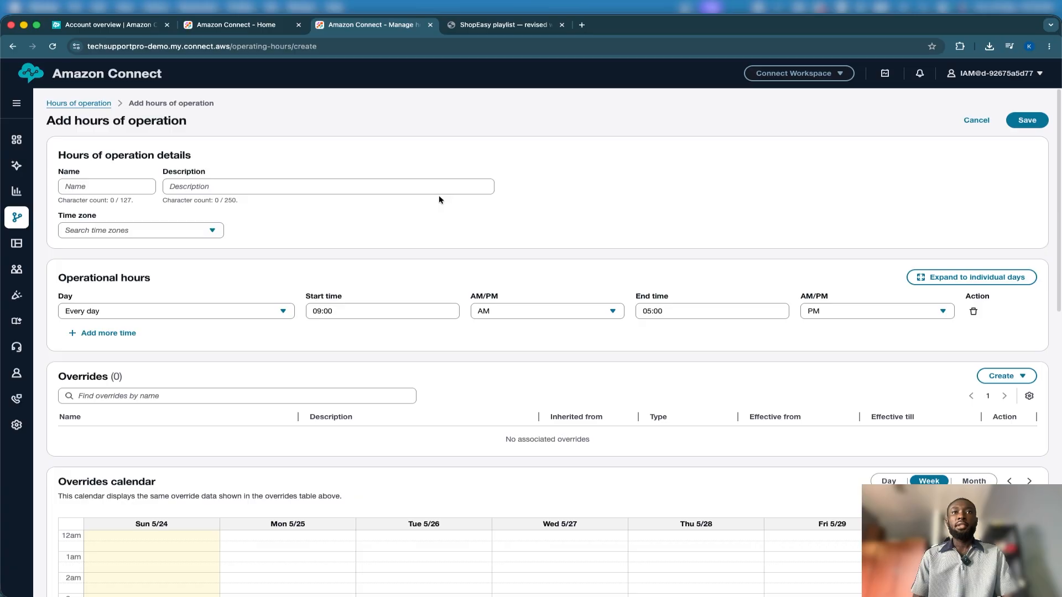
scroll(439, 199, "down", 15)
scroll(439, 199, "up", 15)
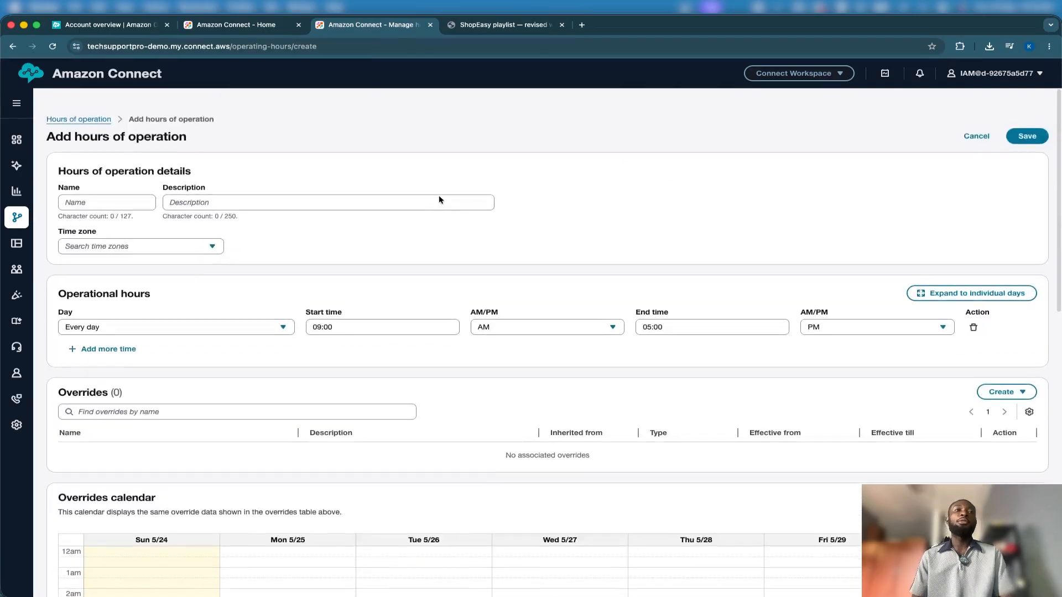
scroll(439, 199, "down", 2)
scroll(439, 199, "up", 2)
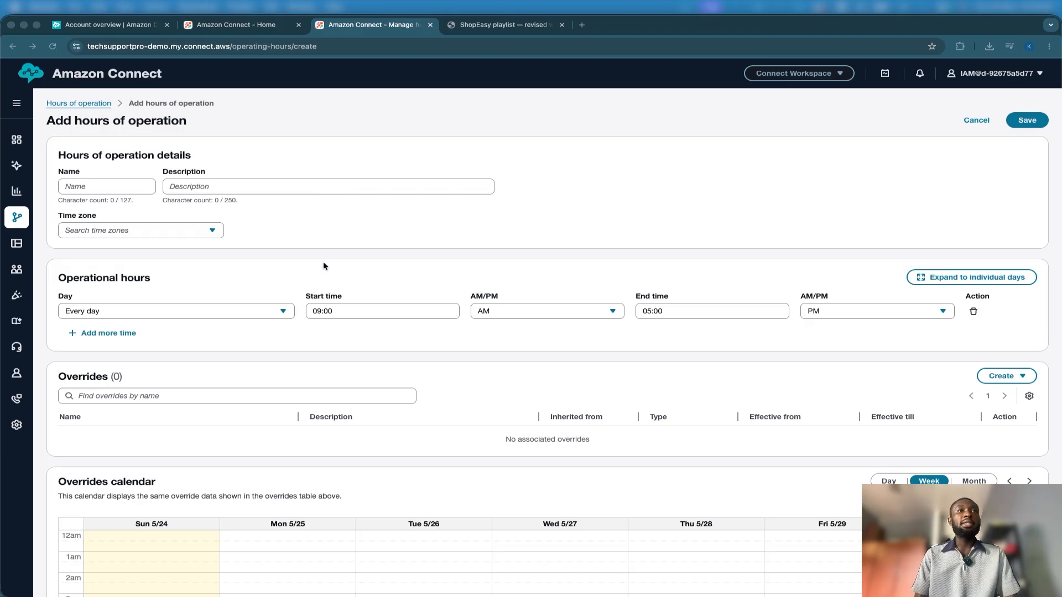
Enter ShopEasy Business Hours as both the name and the description of the new hours of operation
left_click(142, 186)
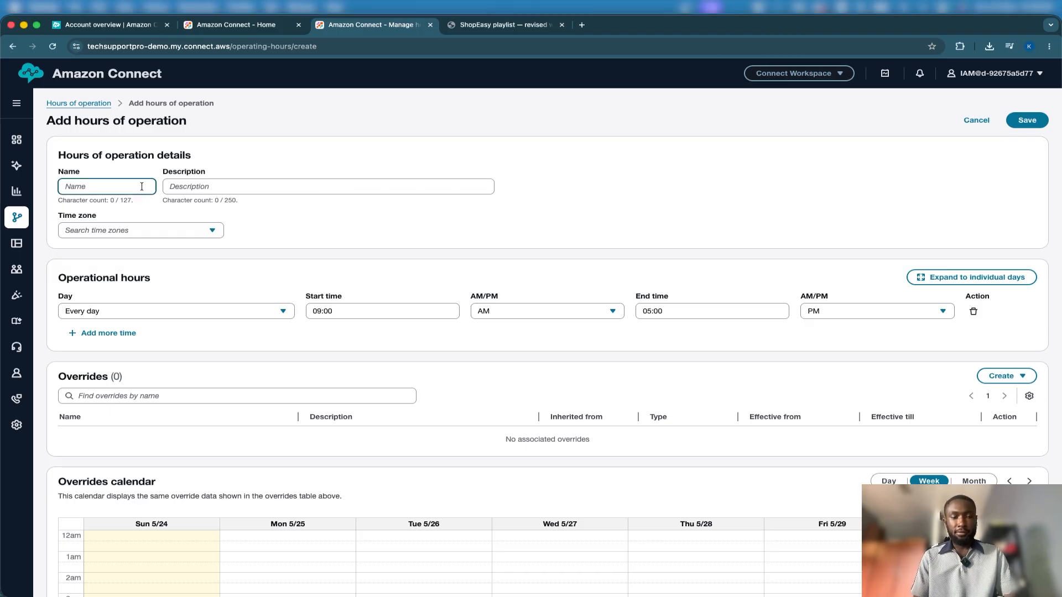
type("ShopEasy Business Hours")
left_click(284, 185)
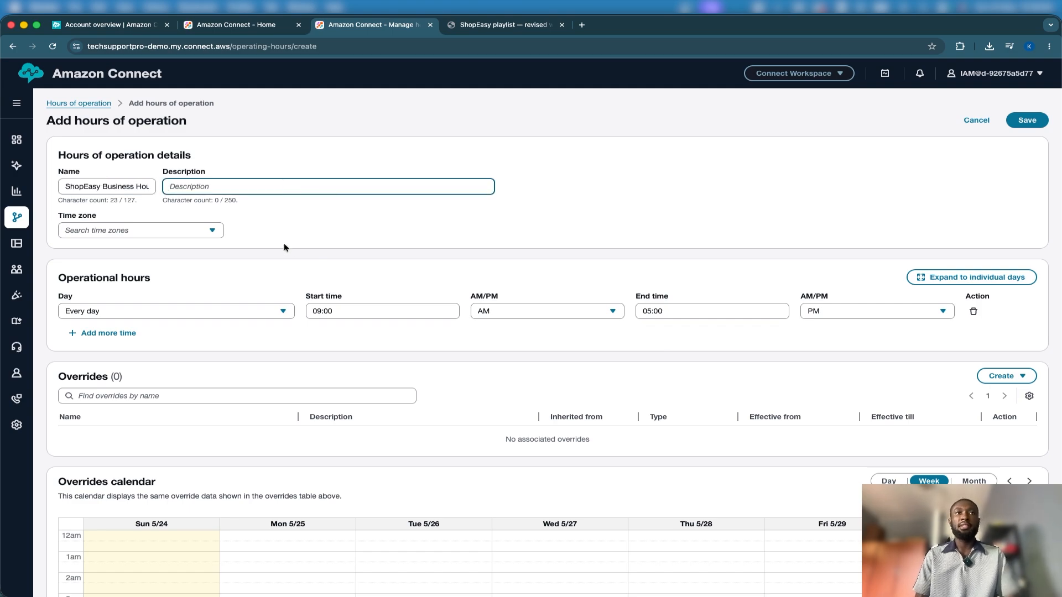
type("ShopEasy Business Hours")
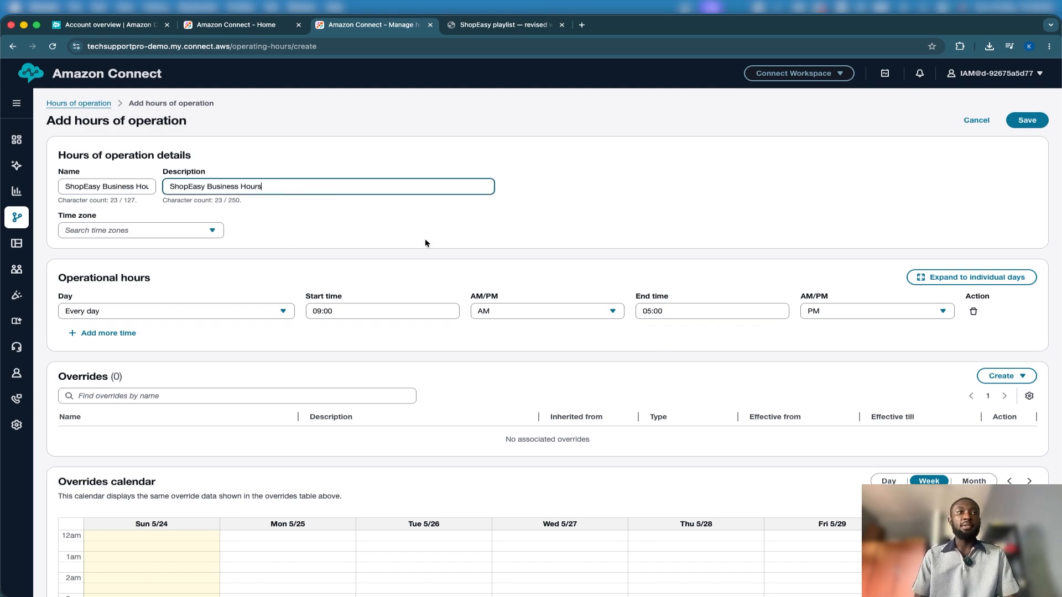
Set the time zone to Africa/Accra and save the new hours of operation with the default daily schedule
scroll(380, 214, "down", 1)
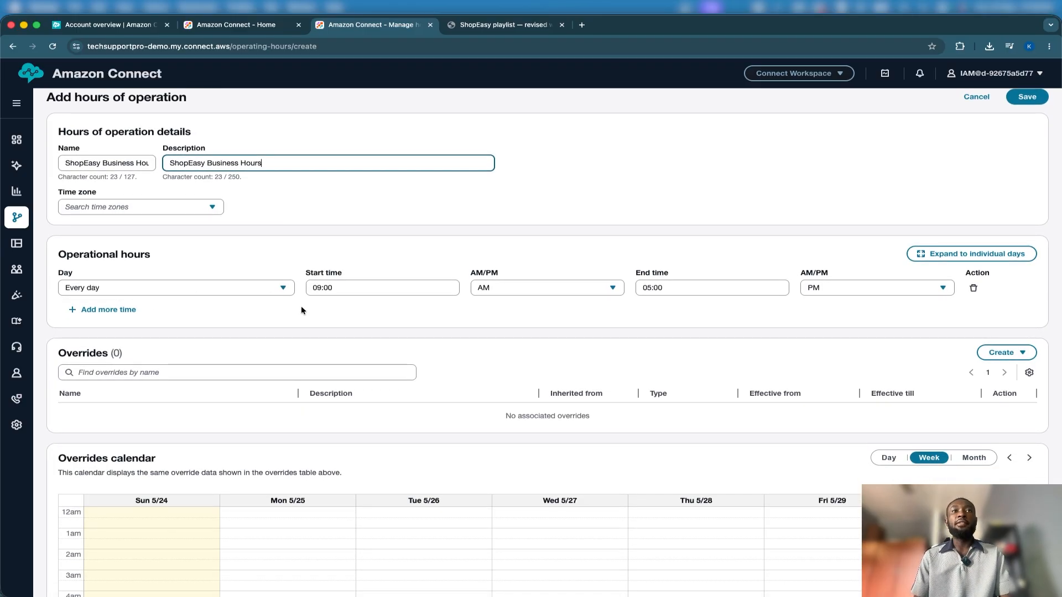
left_click_drag(304, 274, 346, 281)
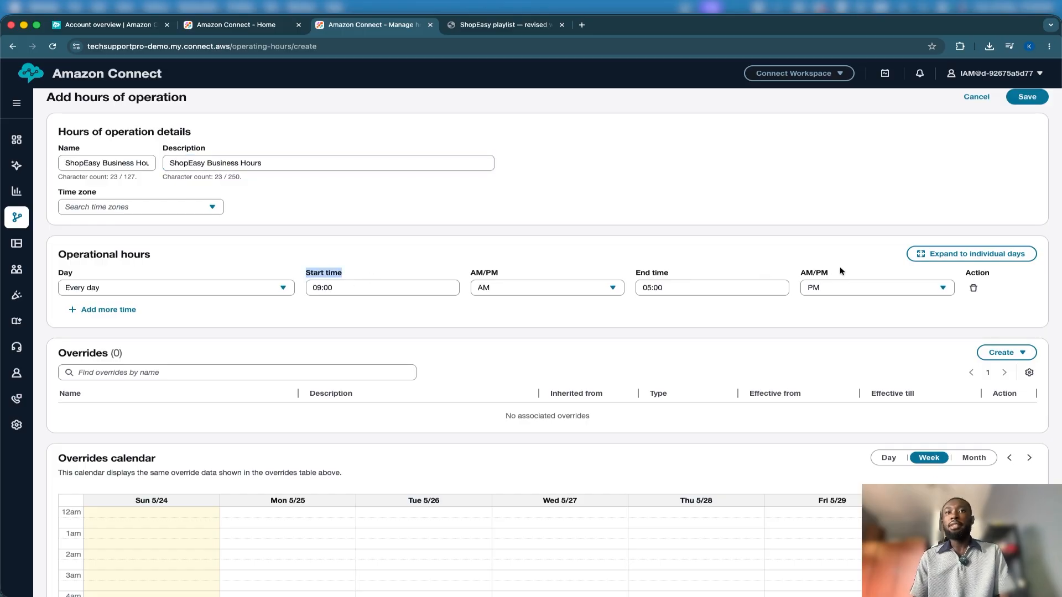
left_click(194, 211)
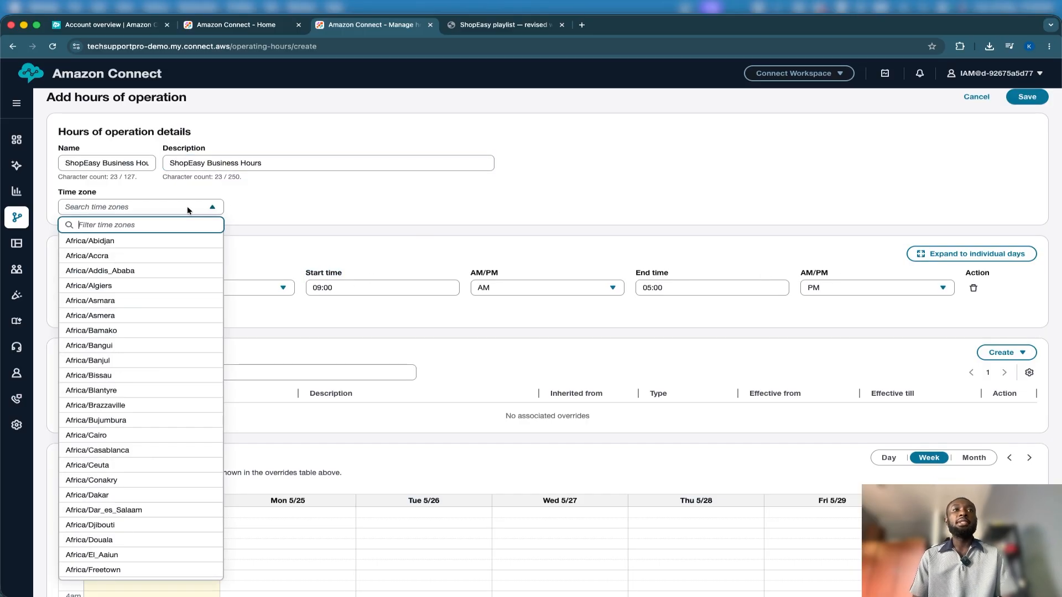
left_click(126, 255)
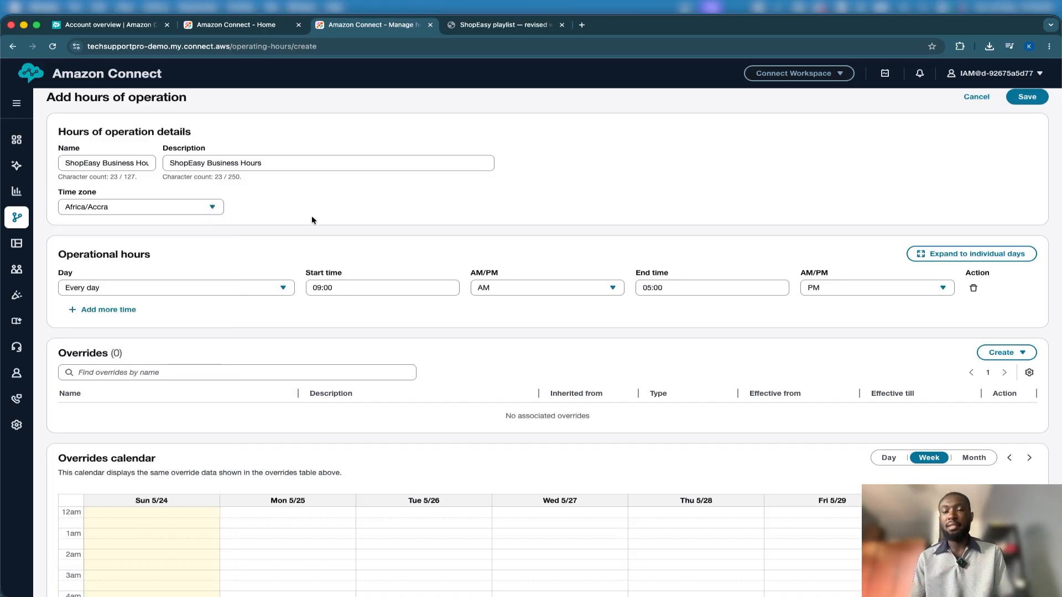
scroll(387, 335, "down", 5)
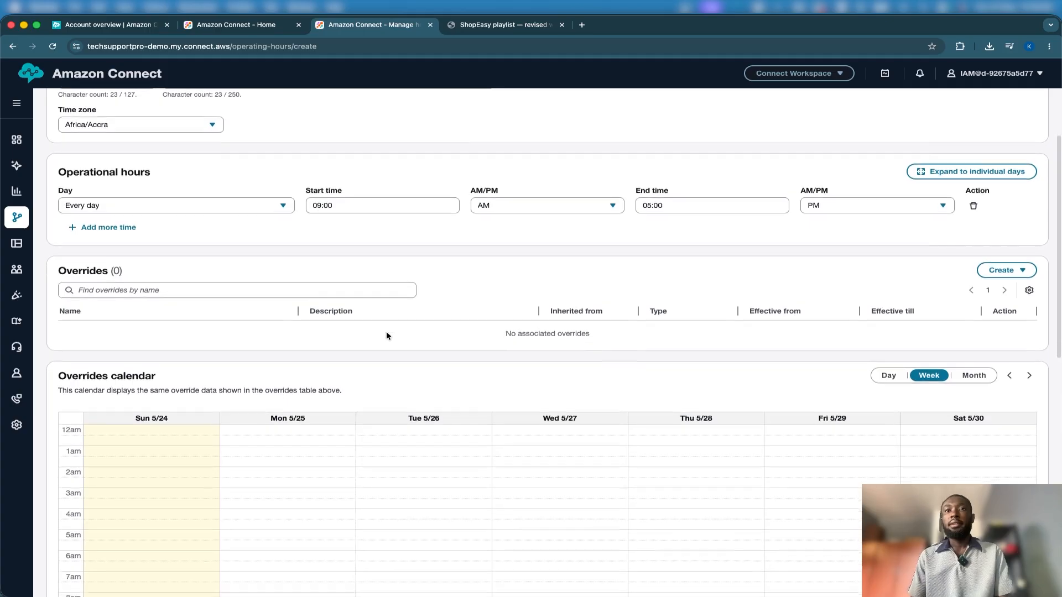
scroll(386, 335, "down", 5)
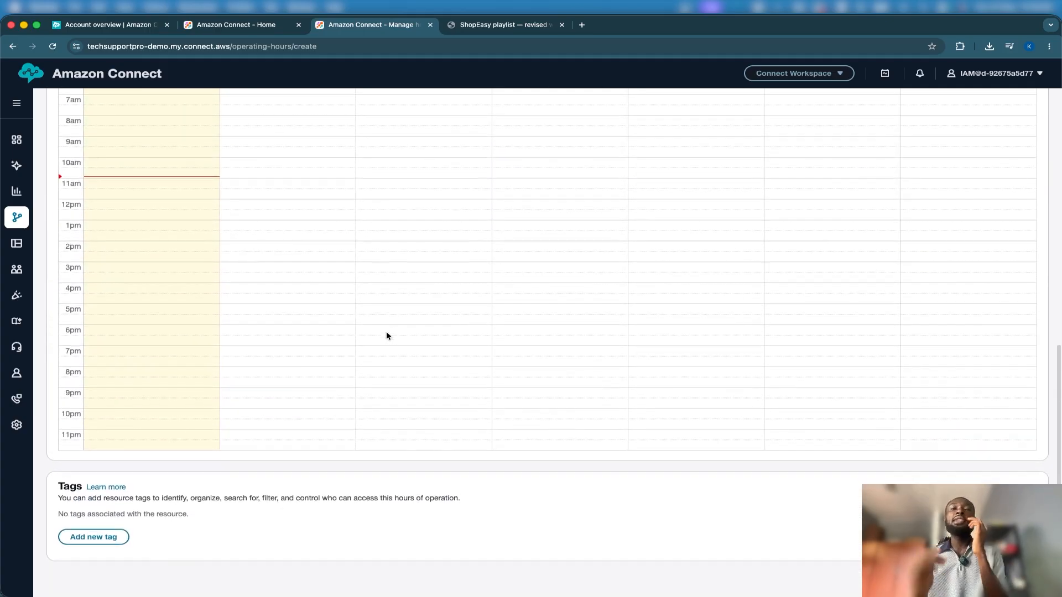
scroll(386, 335, "up", 10)
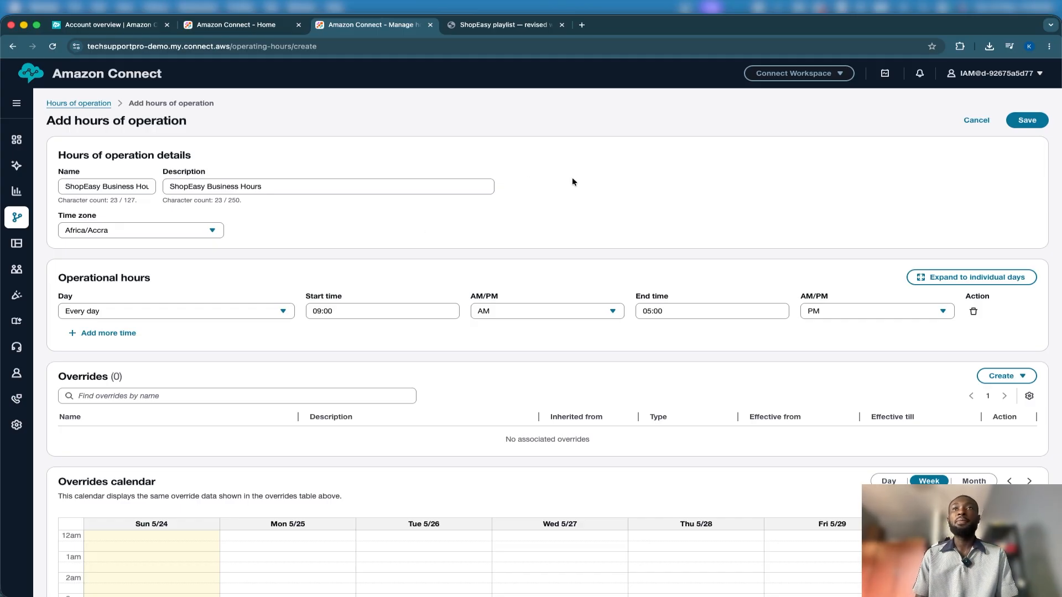
left_click(1017, 126)
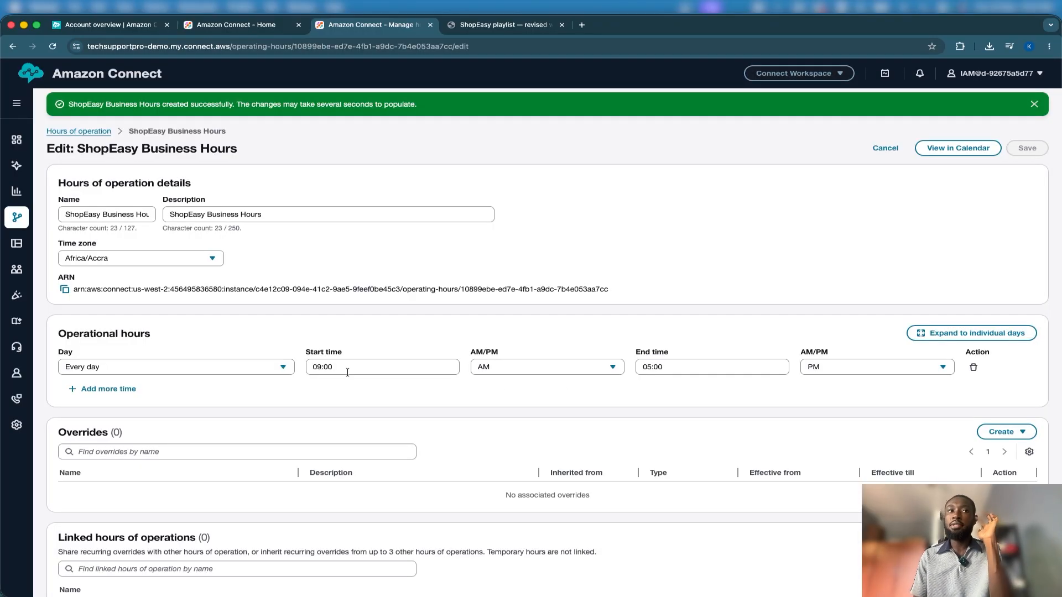
Check the day choices and override sections of the ShopEasy Business Hours, and return to the hours of operation list
left_click(284, 369)
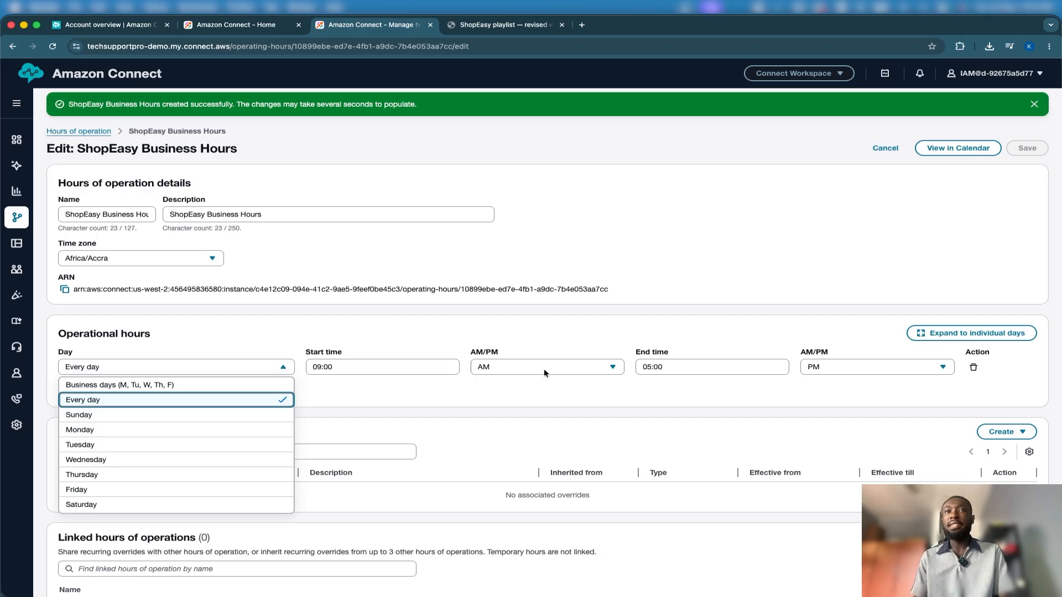
left_click(690, 328)
scroll(801, 386, "down", 4)
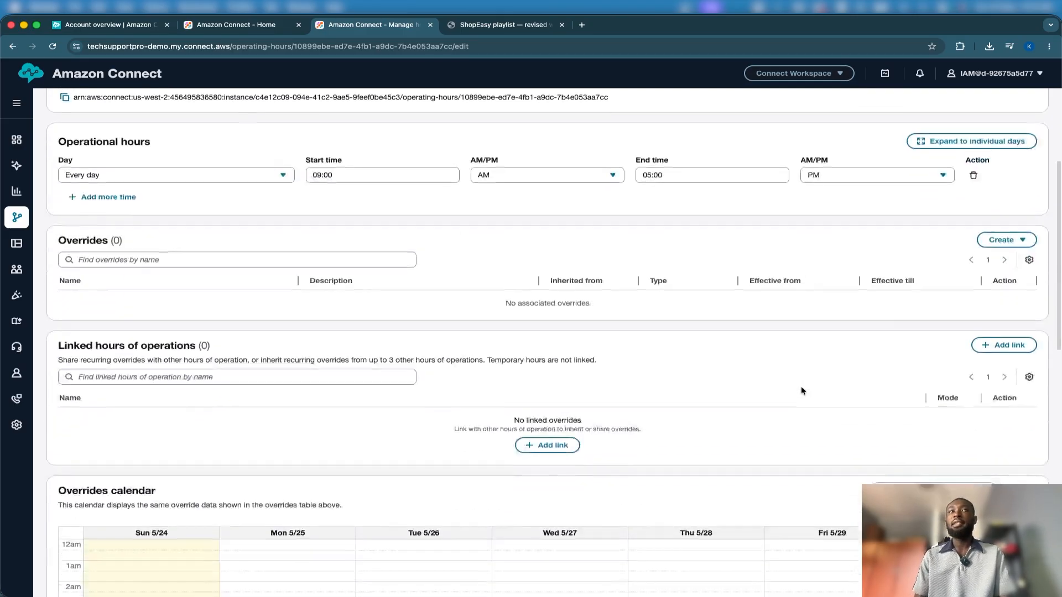
scroll(447, 202, "up", 4)
left_click(89, 130)
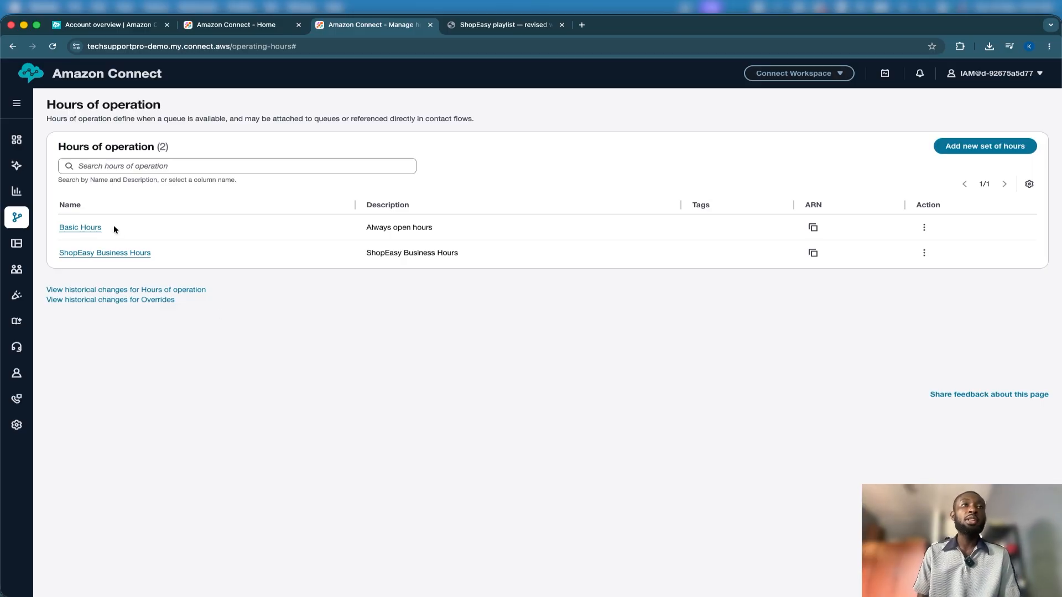
Open the queues page in a separate browser tab and start adding a new queue
mouse_move(19, 219)
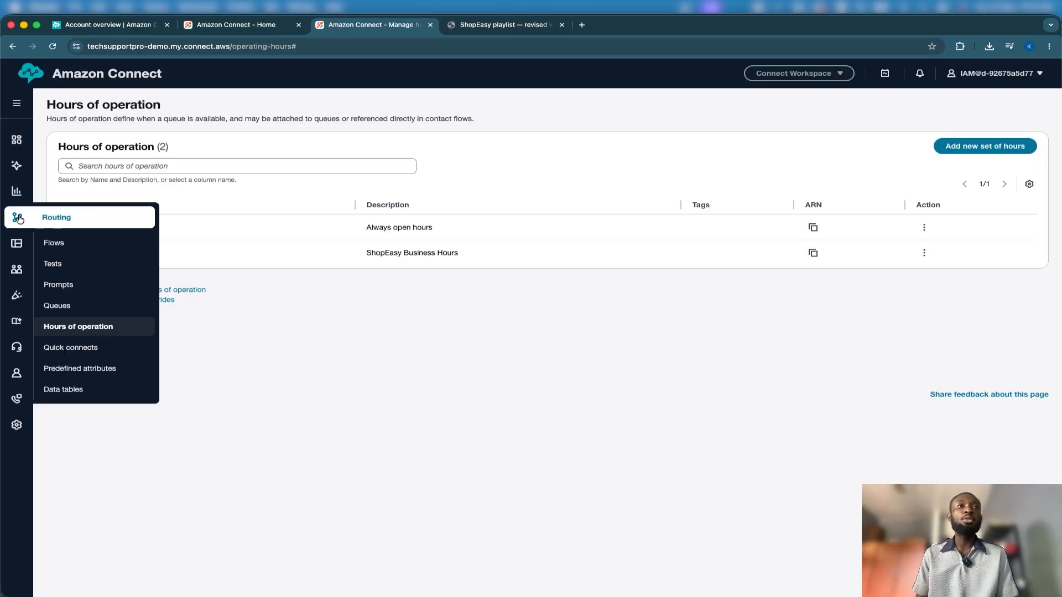
right_click(66, 304)
left_click(86, 305)
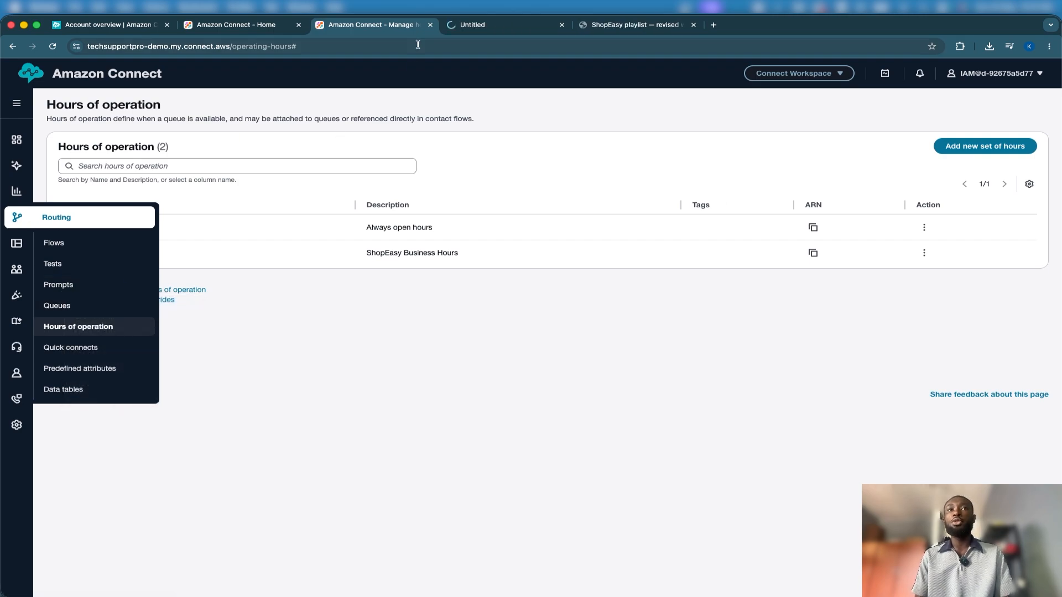
left_click(457, 25)
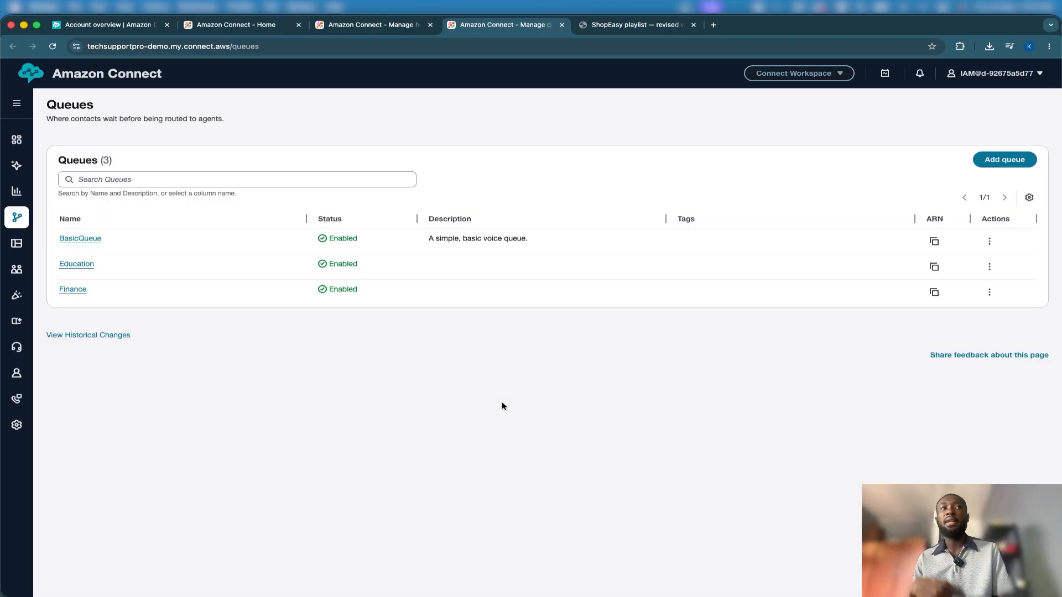
left_click(986, 161)
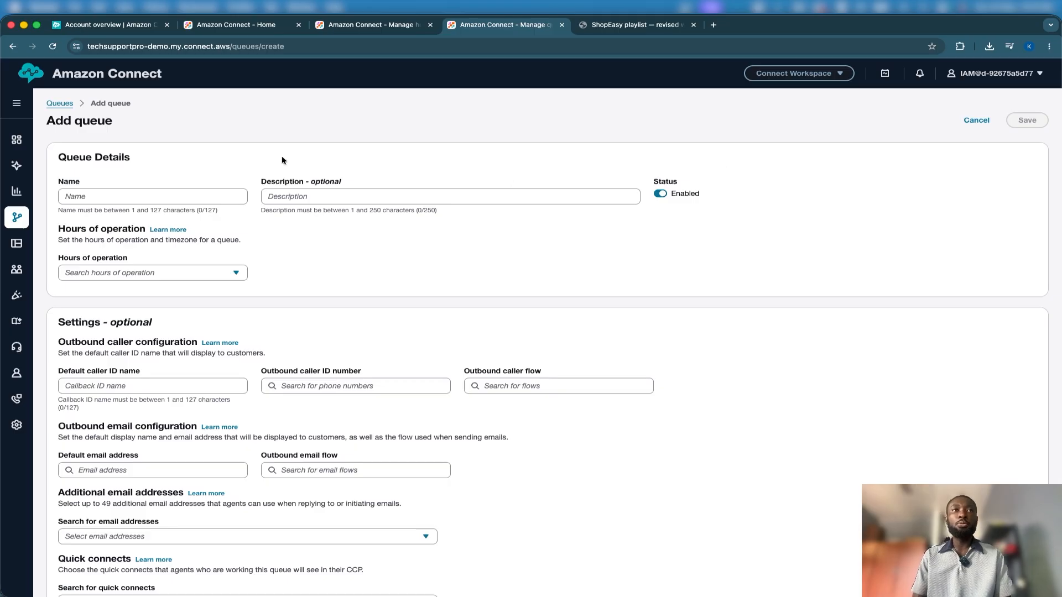
Name the new queue General Support and assign ShopEasy Business Hours as its hours of operation
left_click(162, 197)
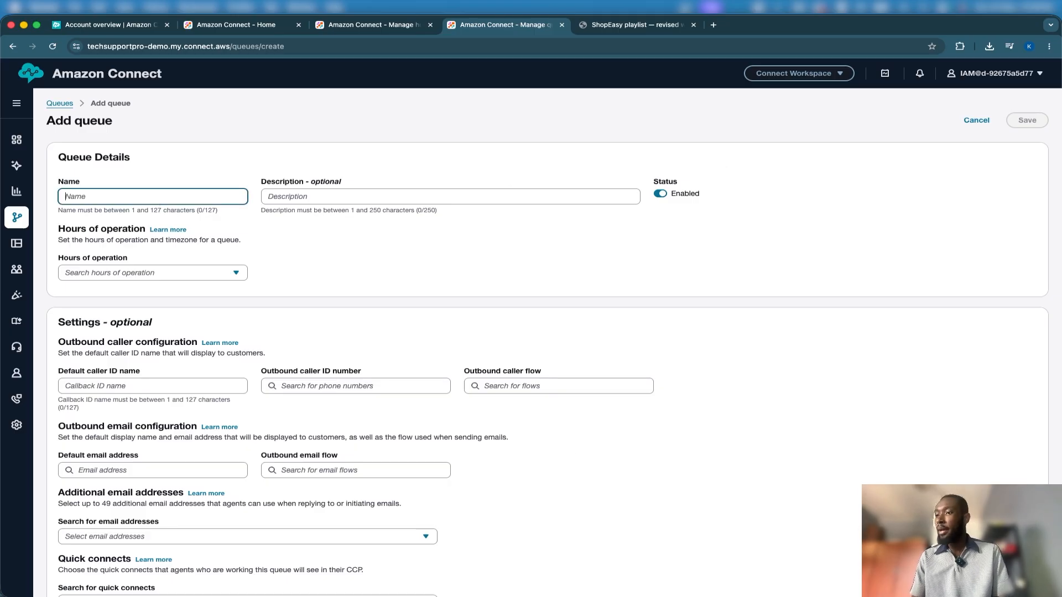
key("super+Tab")
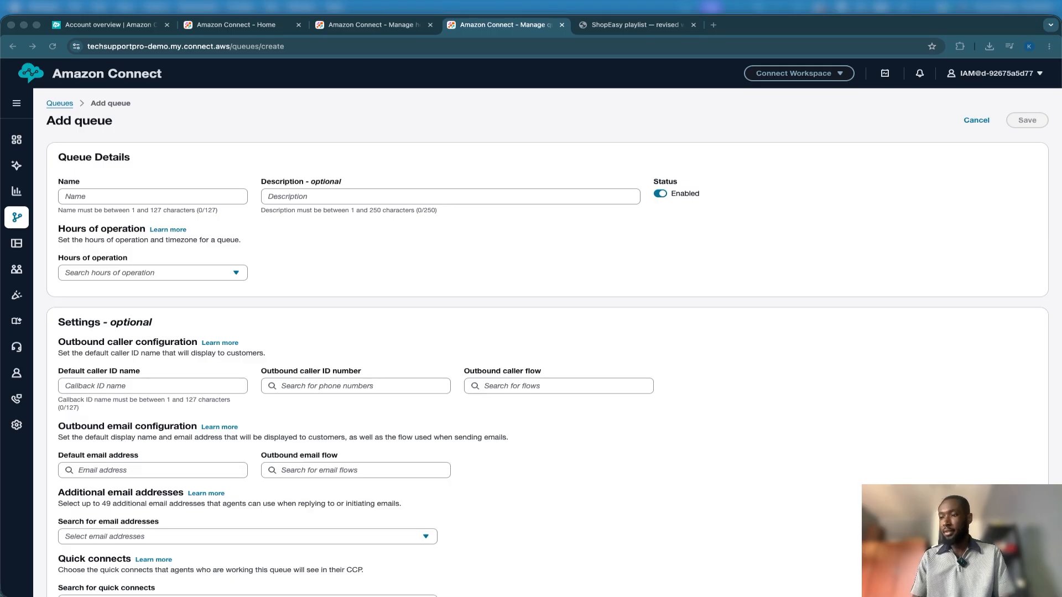
left_click(181, 192)
type("General Support")
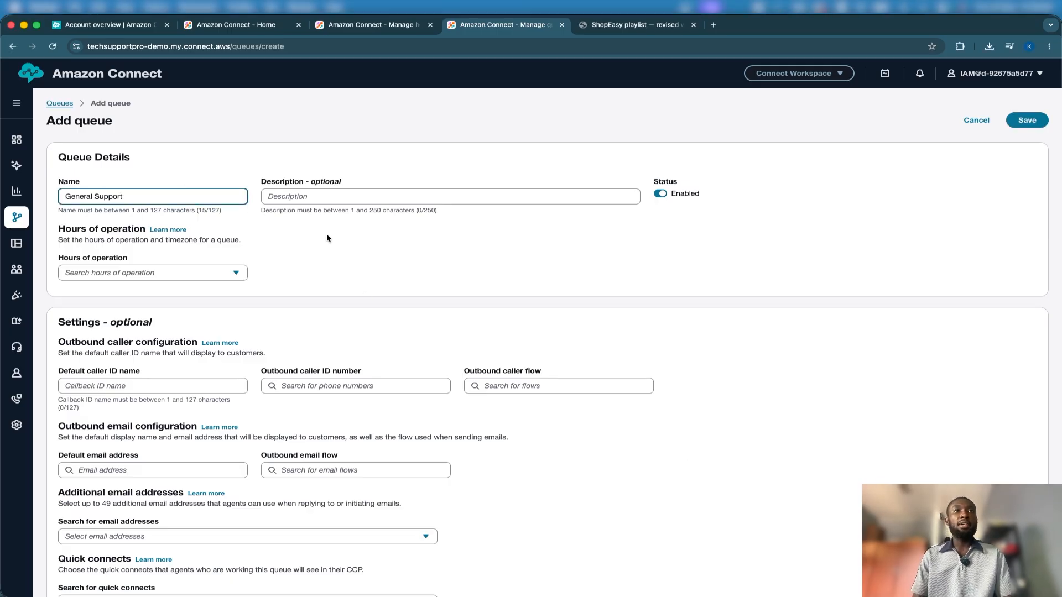
left_click(220, 268)
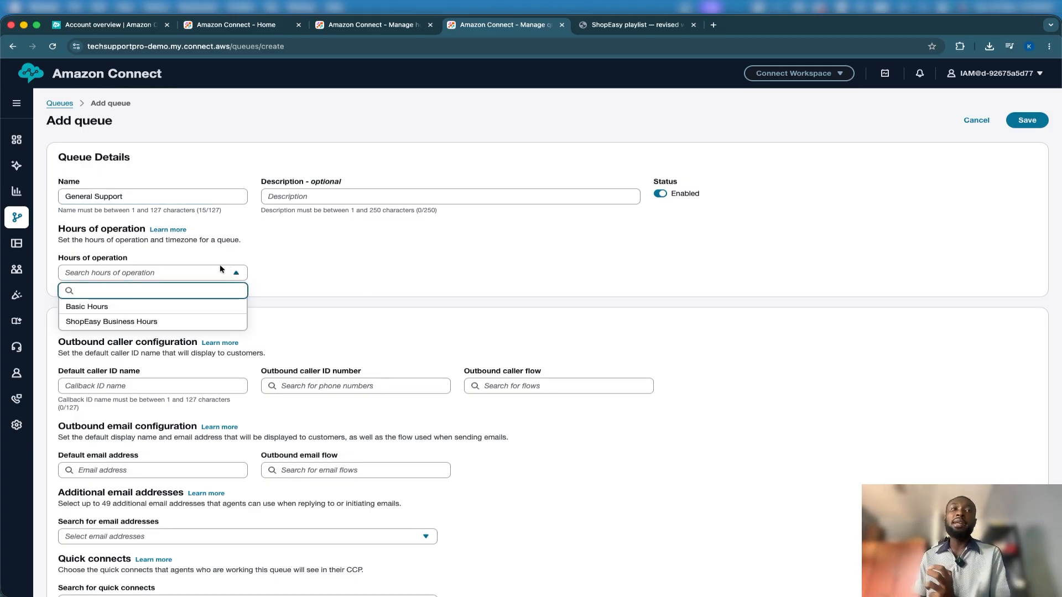
left_click(188, 322)
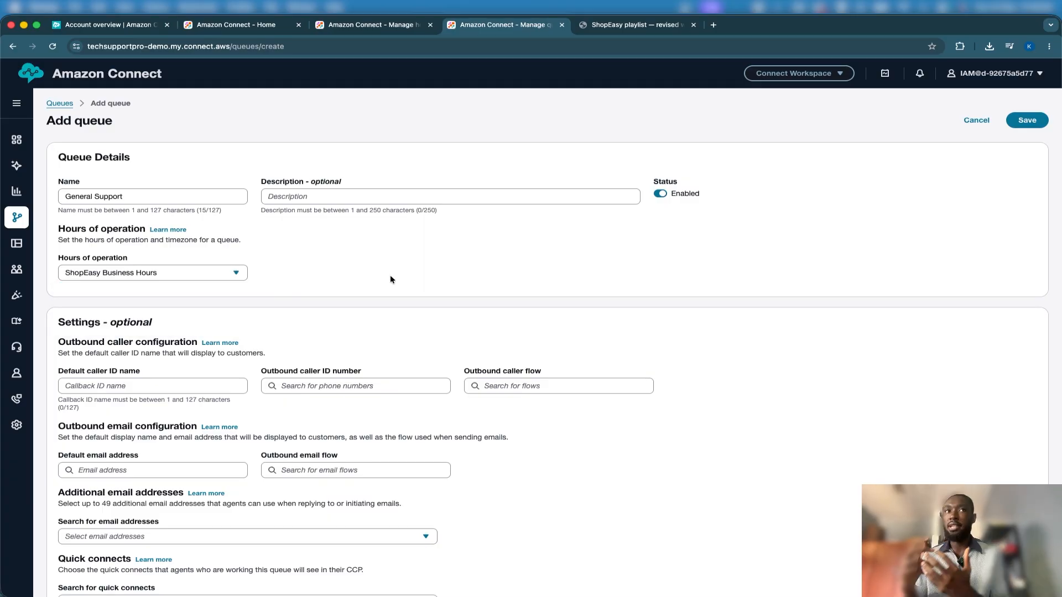
Review the new queue's optional outbound caller, email, quick connect and maximum contacts settings
scroll(326, 313, "down", 5)
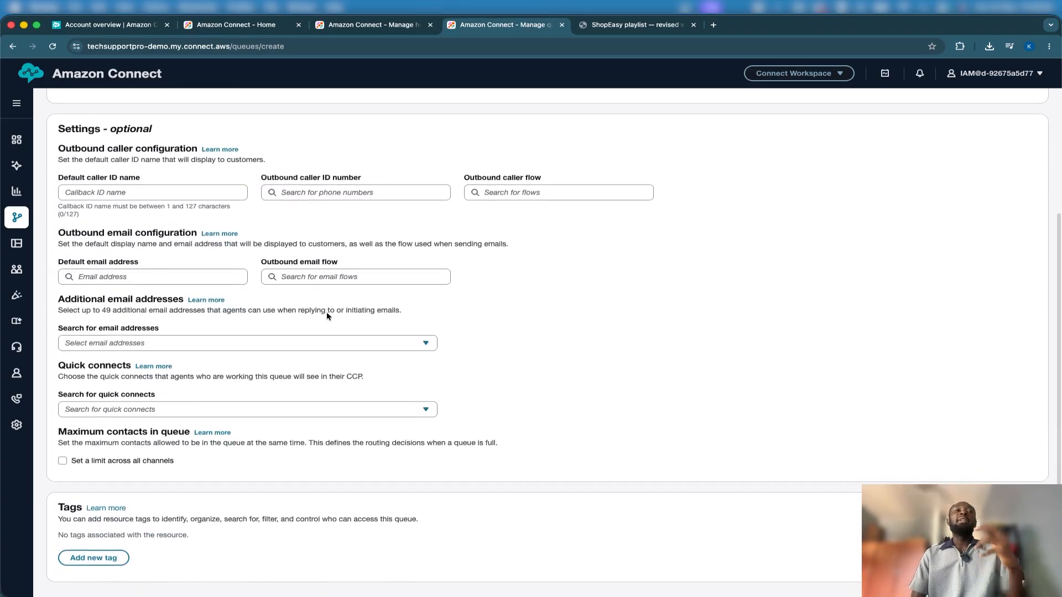
scroll(326, 313, "up", 5)
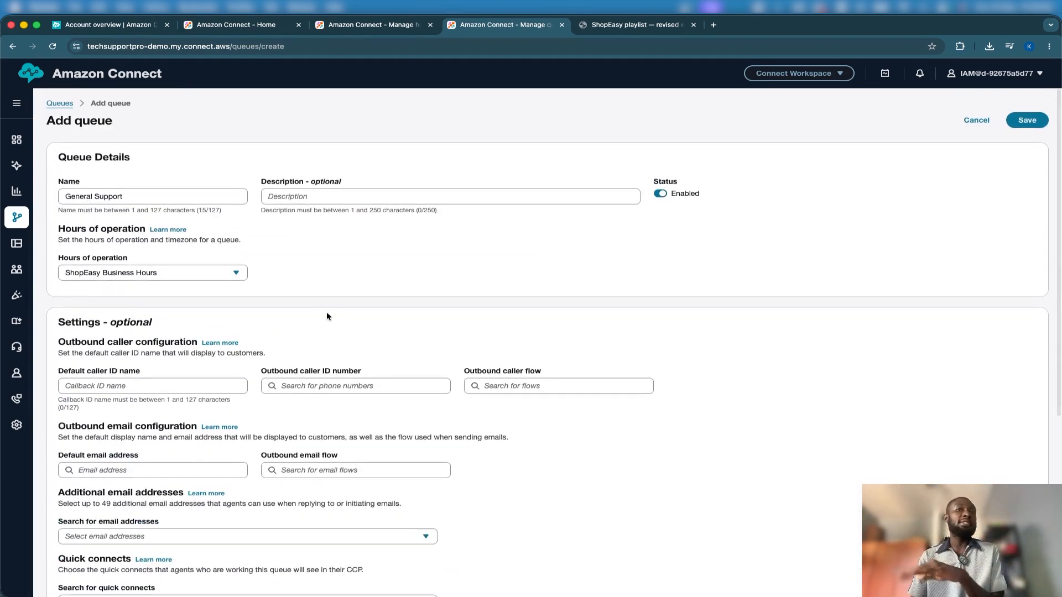
scroll(327, 316, "down", 2)
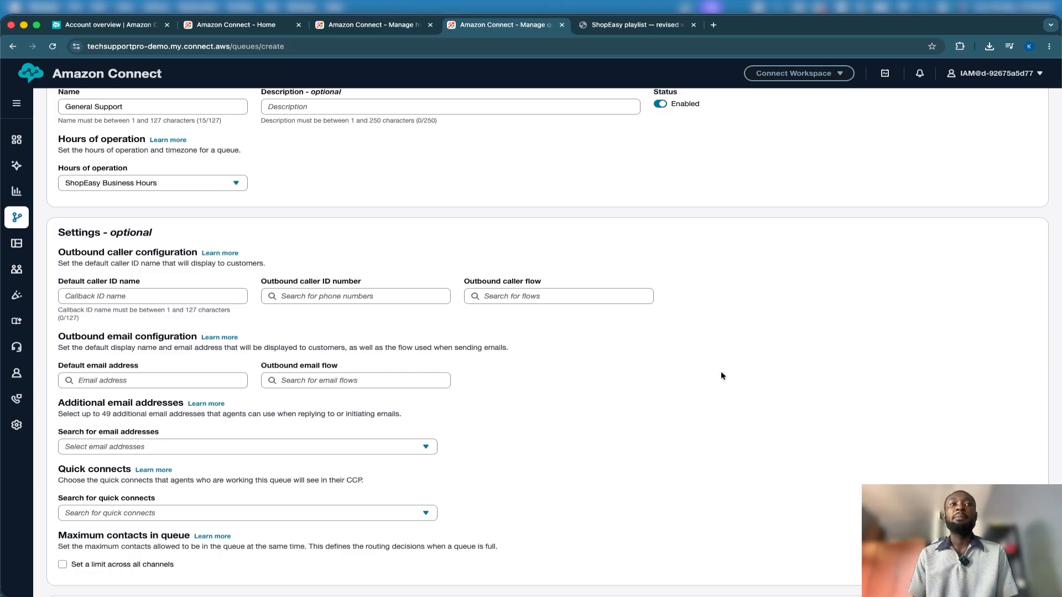
Save the new General Support queue
scroll(721, 371, "up", 3)
left_click(1023, 123)
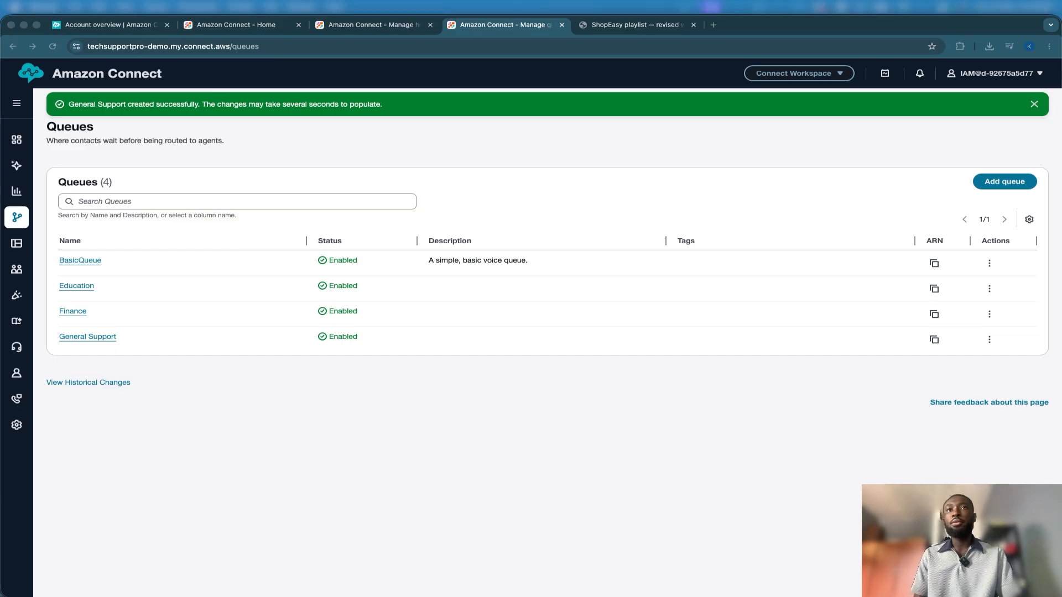
Add a queue named Returns, assign ShopEasy Business Hours as its hours of operation, and save it
left_click(1004, 182)
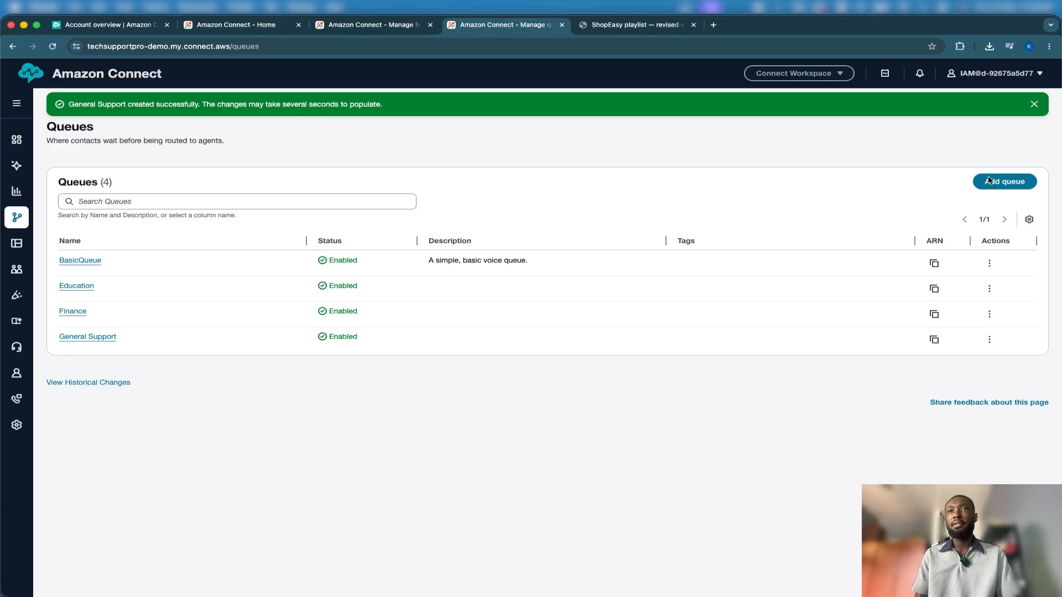
left_click(220, 196)
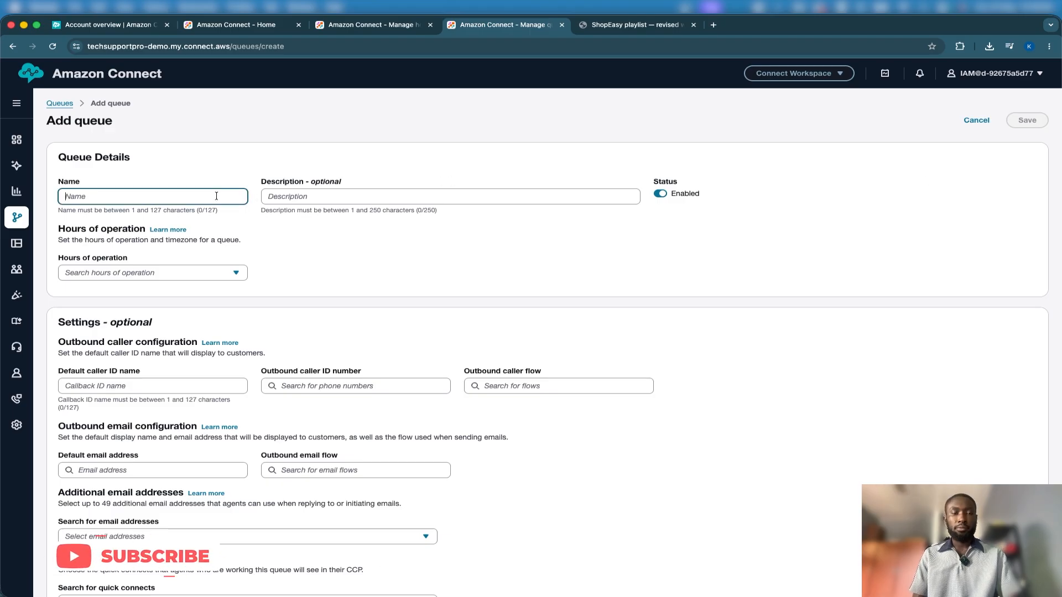
type("Returns")
left_click(174, 272)
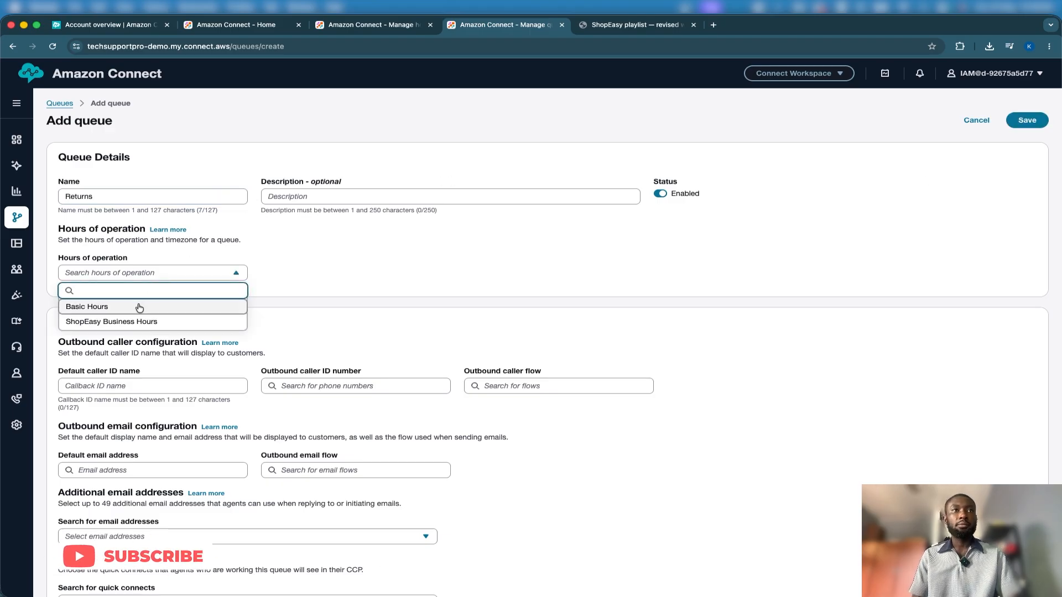
left_click(138, 304)
left_click(131, 276)
left_click(114, 322)
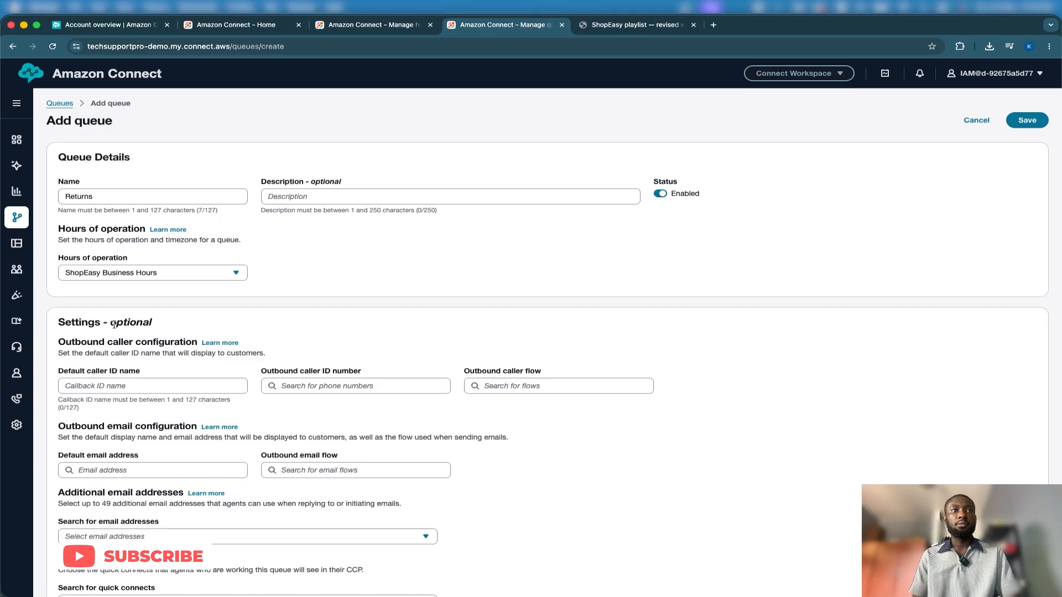
left_click(1022, 120)
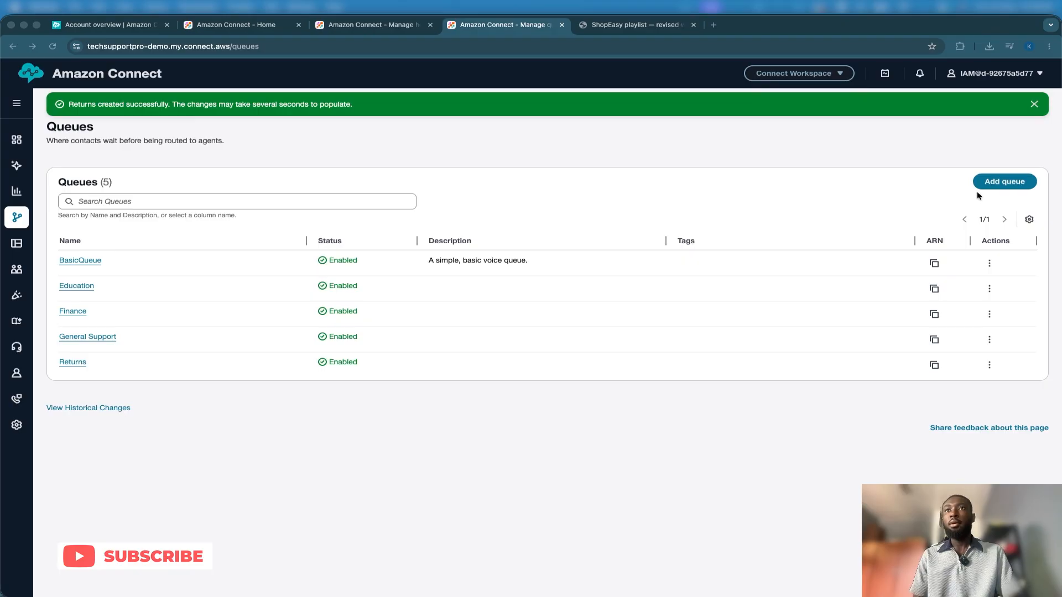
Create another queue named Callbacks that uses ShopEasy Business Hours as its hours of operation
left_click(990, 184)
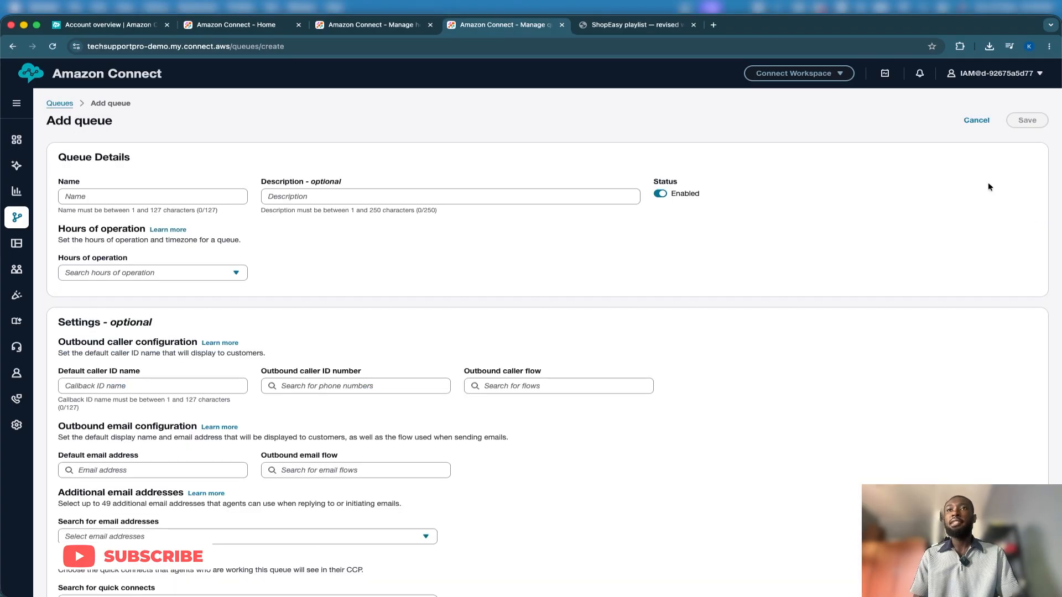
left_click(173, 197)
type("Callbacks")
left_click(152, 271)
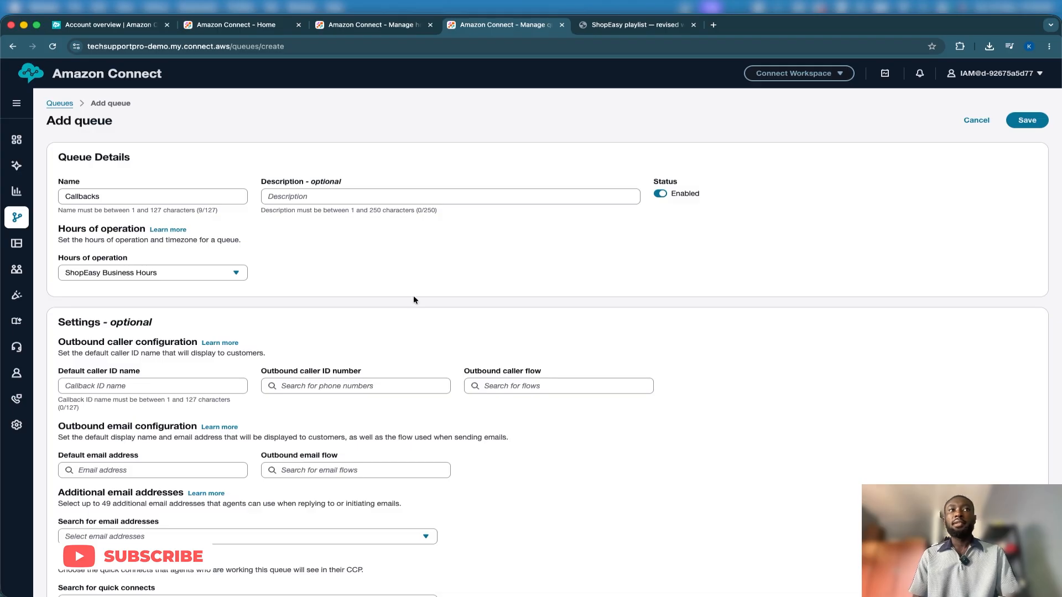
left_click(1021, 122)
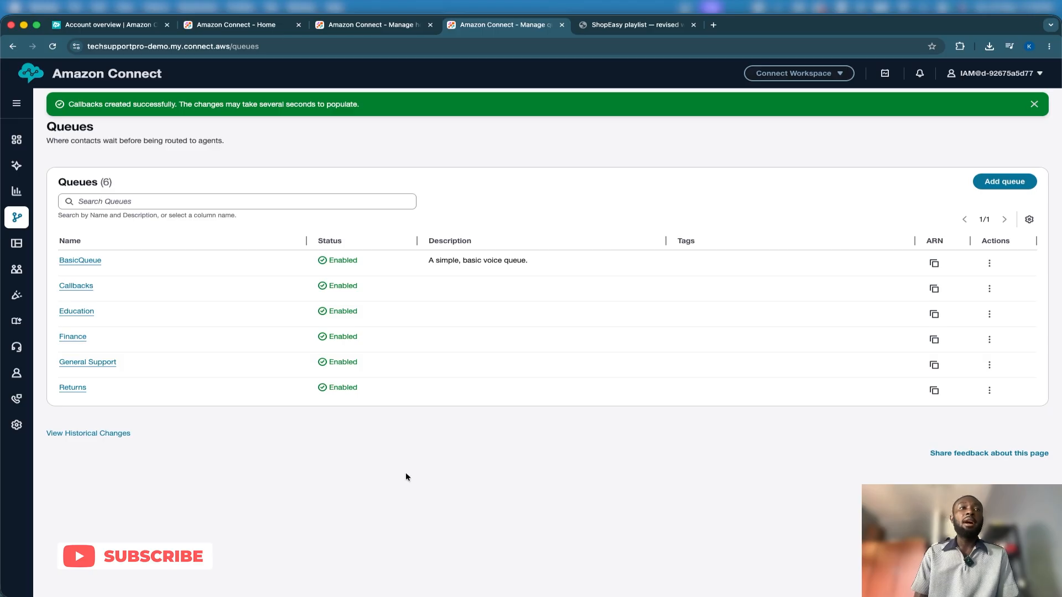
Open the security profiles page in a separate browser tab and switch to it
mouse_move(18, 269)
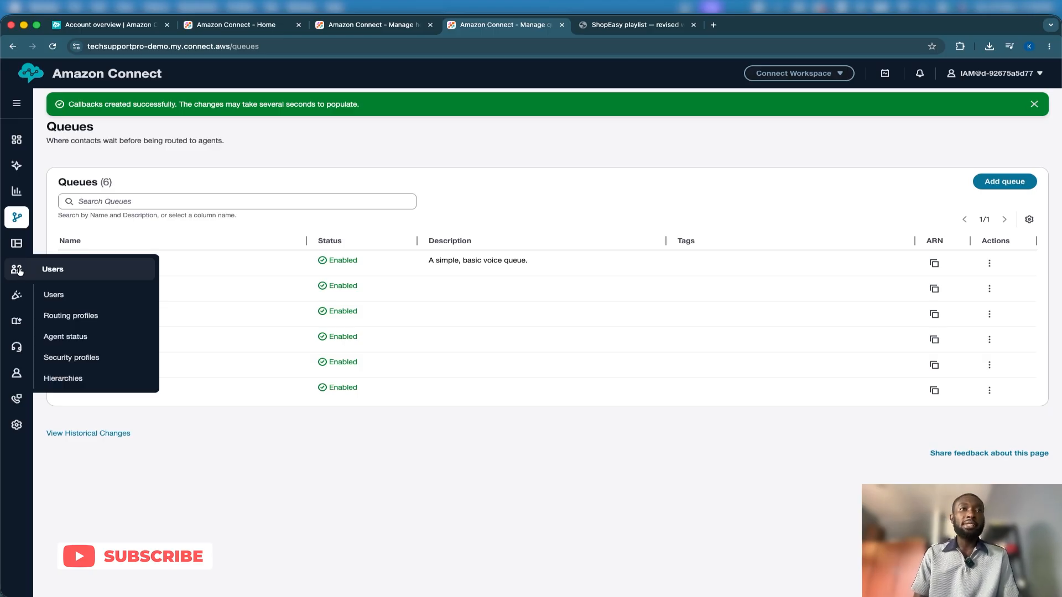
right_click(111, 358)
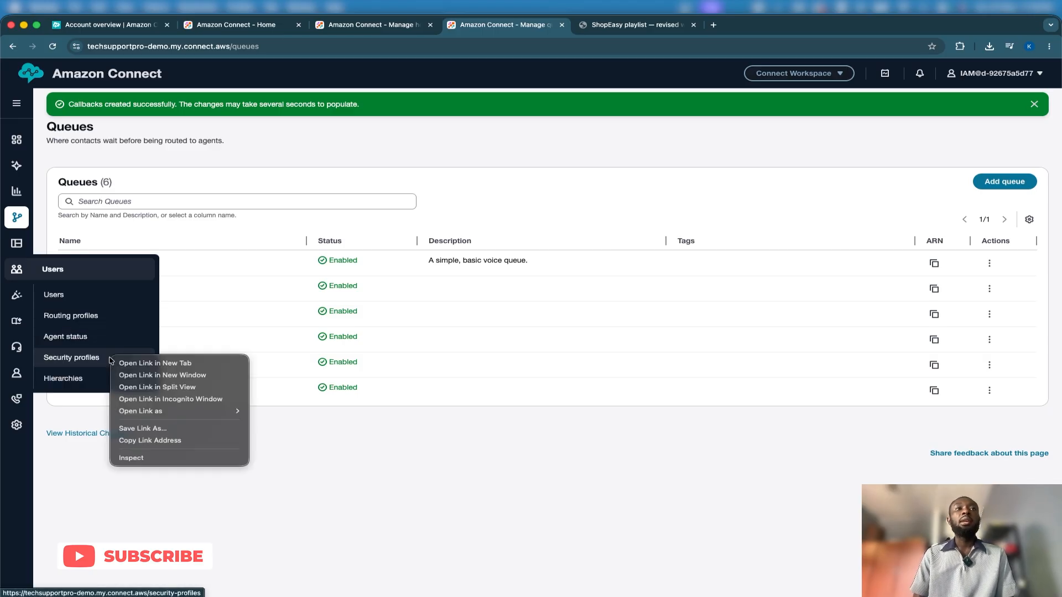
left_click(131, 363)
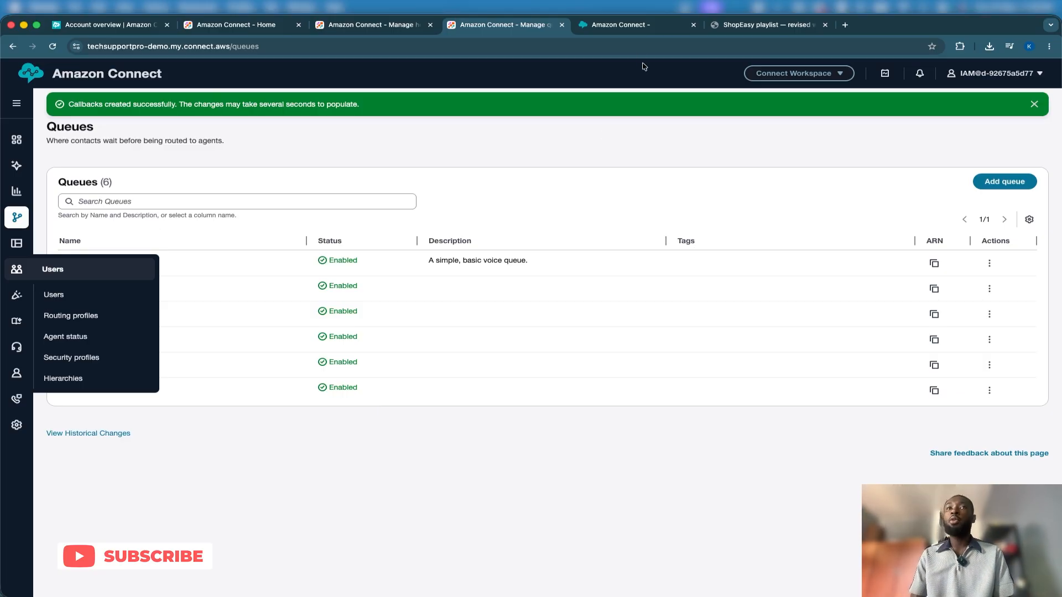
left_click(623, 27)
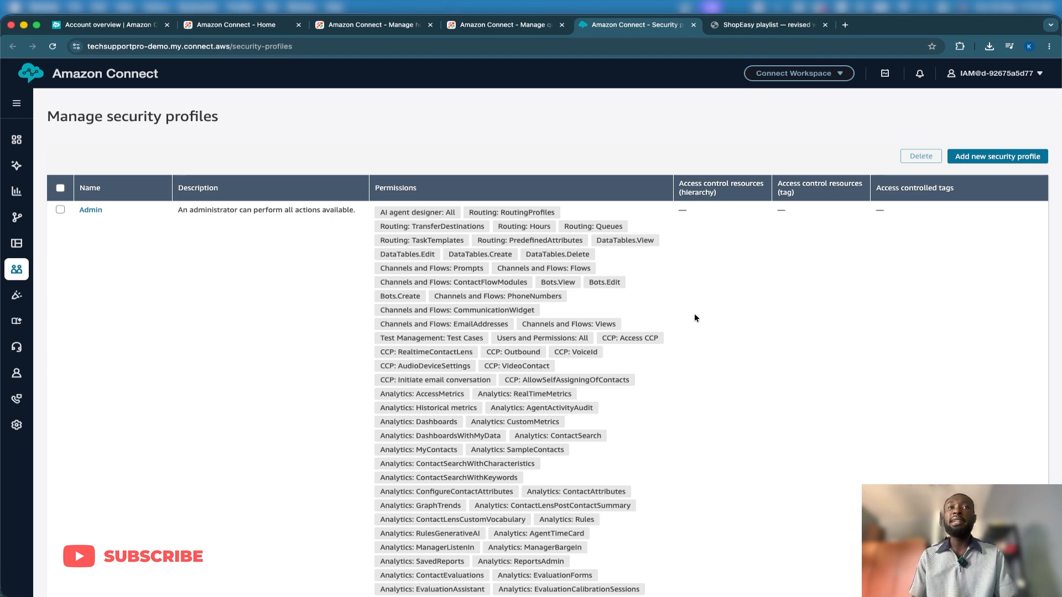
Examine the descriptions and permissions of the Admin, Agent, CallCenterManager and QualityAnalyst security profiles
scroll(695, 313, "down", 15)
scroll(695, 313, "up", 2)
scroll(694, 315, "down", 2)
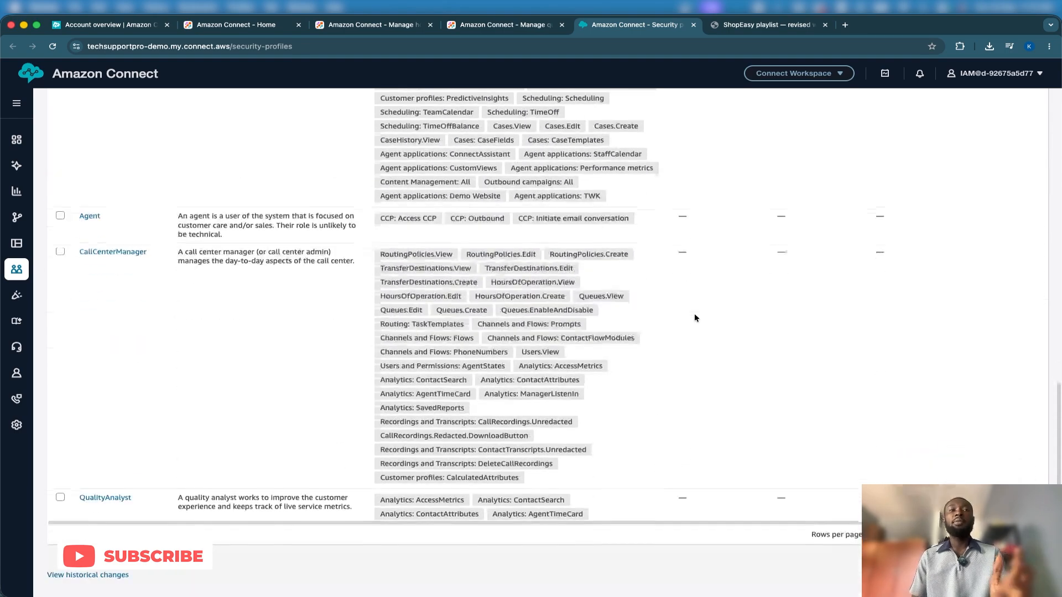
scroll(224, 272, "up", 1)
scroll(207, 295, "up", 8)
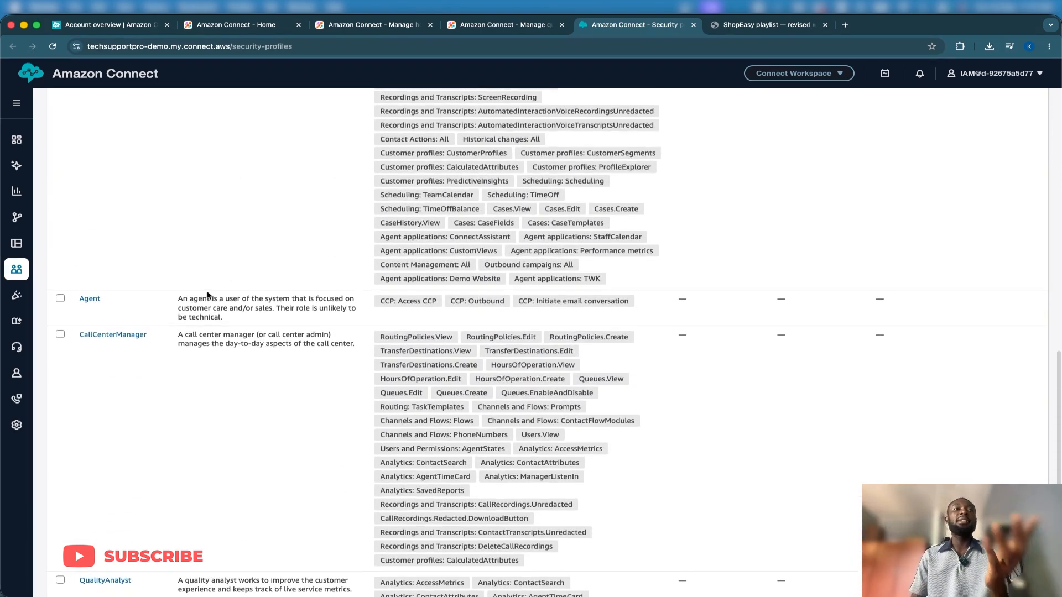
scroll(207, 295, "up", 6)
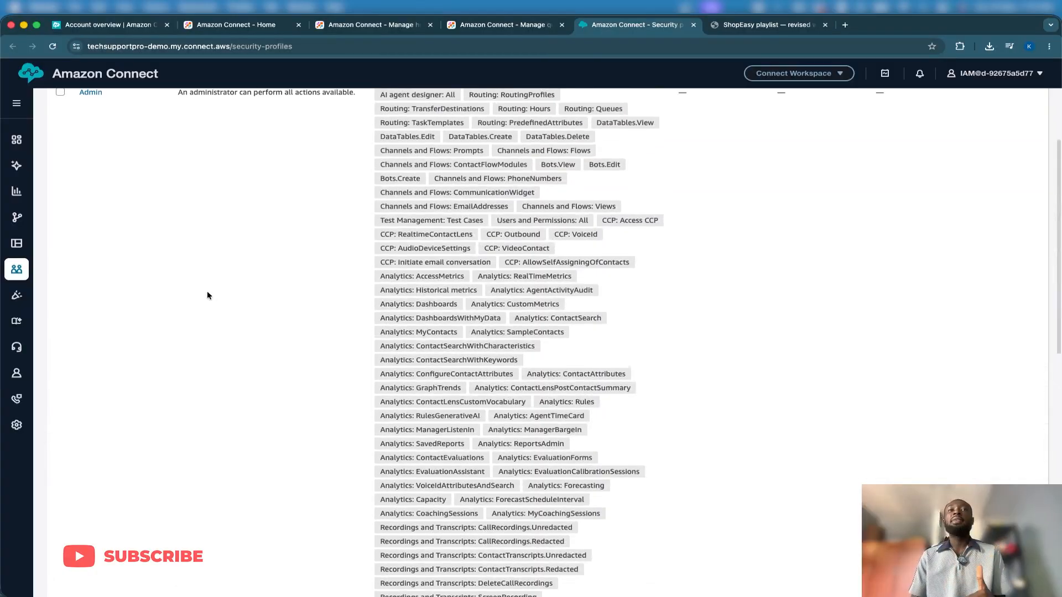
scroll(207, 293, "down", 12)
scroll(207, 292, "down", 1)
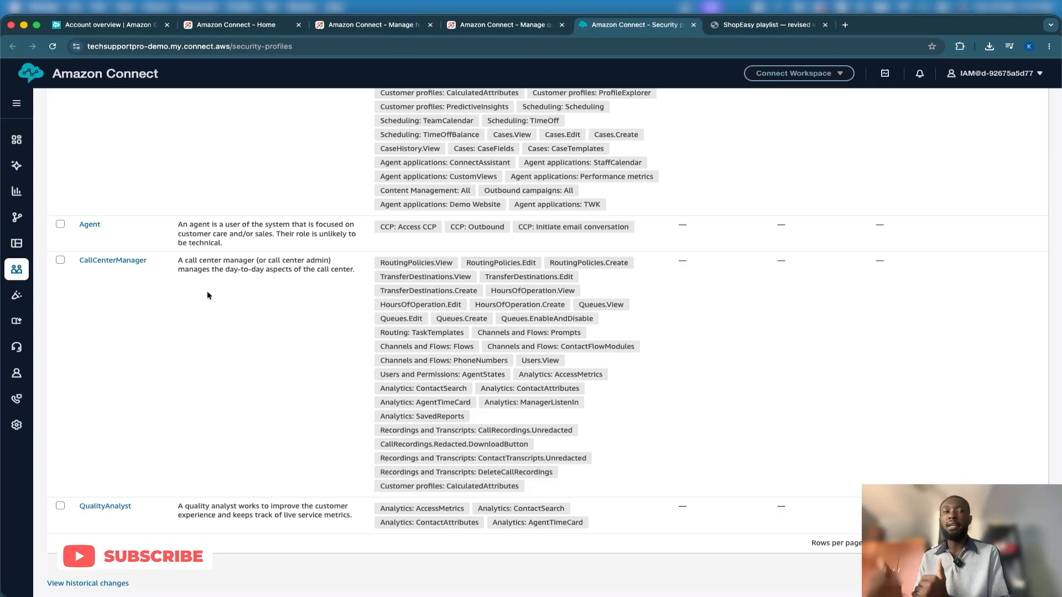
scroll(207, 291, "up", 12)
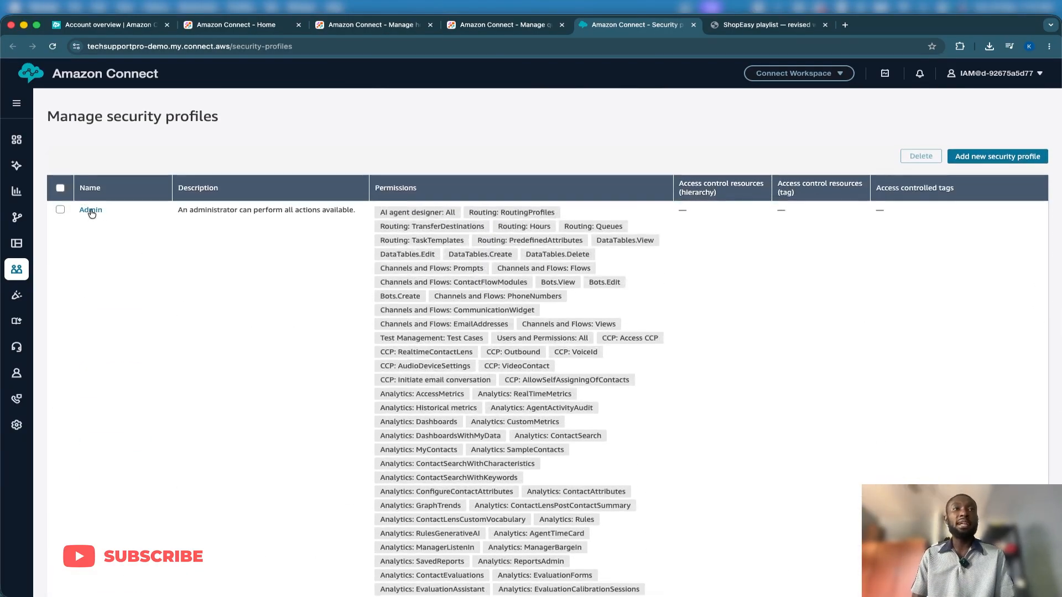
Open the Admin security profile and review its permission categories, expanding the Routing and AI agent designer permissions
left_click(91, 214)
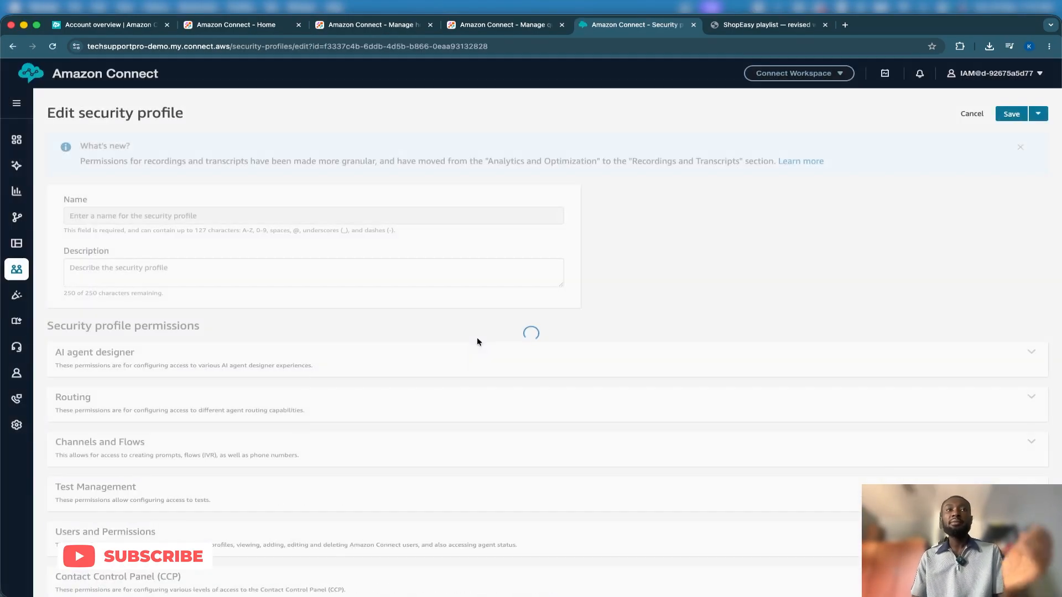
scroll(476, 342, "down", 4)
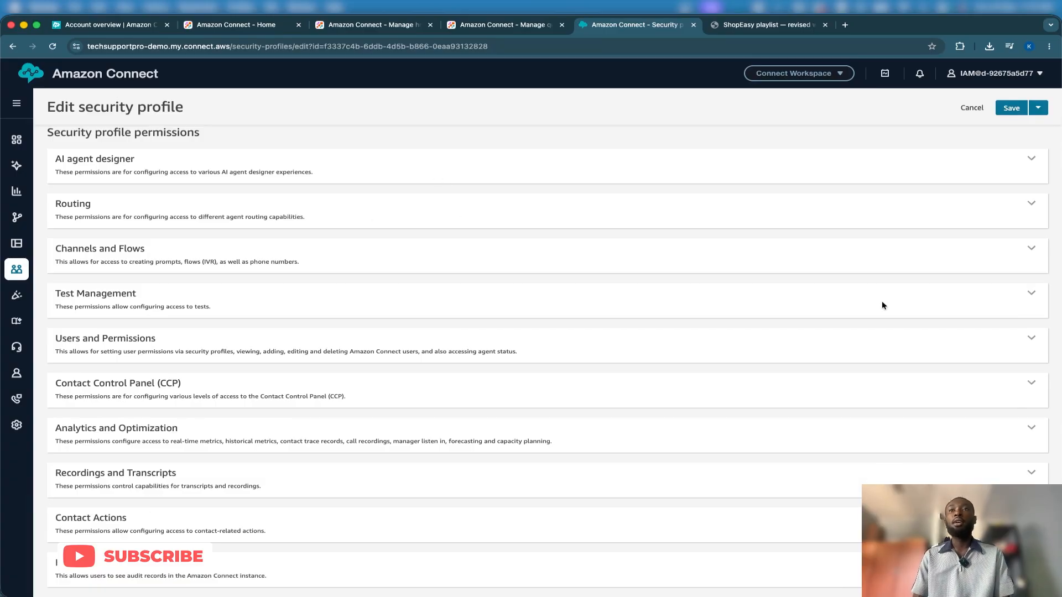
left_click(1031, 205)
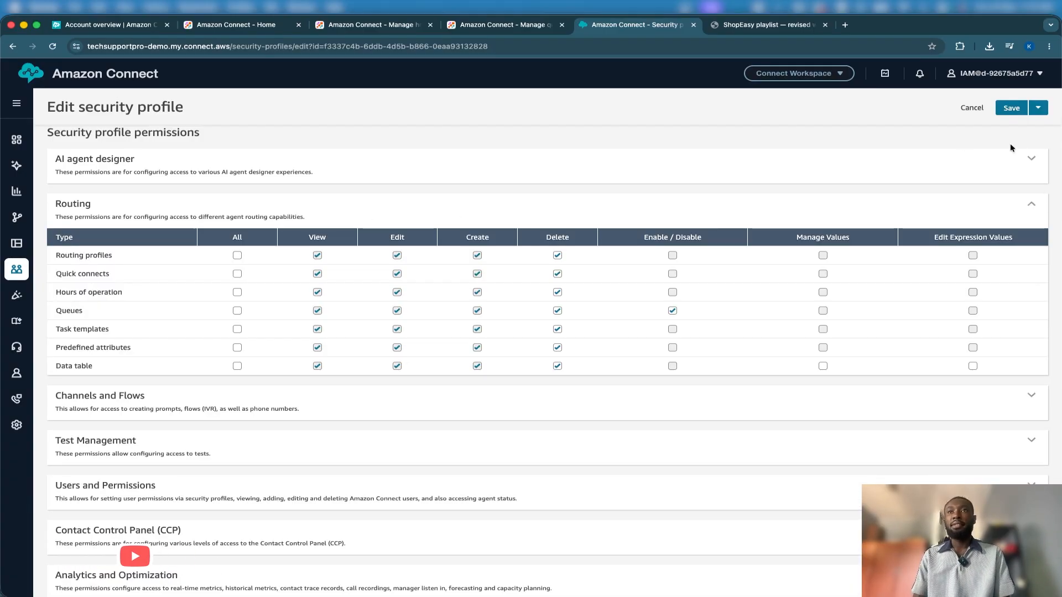
left_click(1028, 159)
scroll(771, 373, "down", 15)
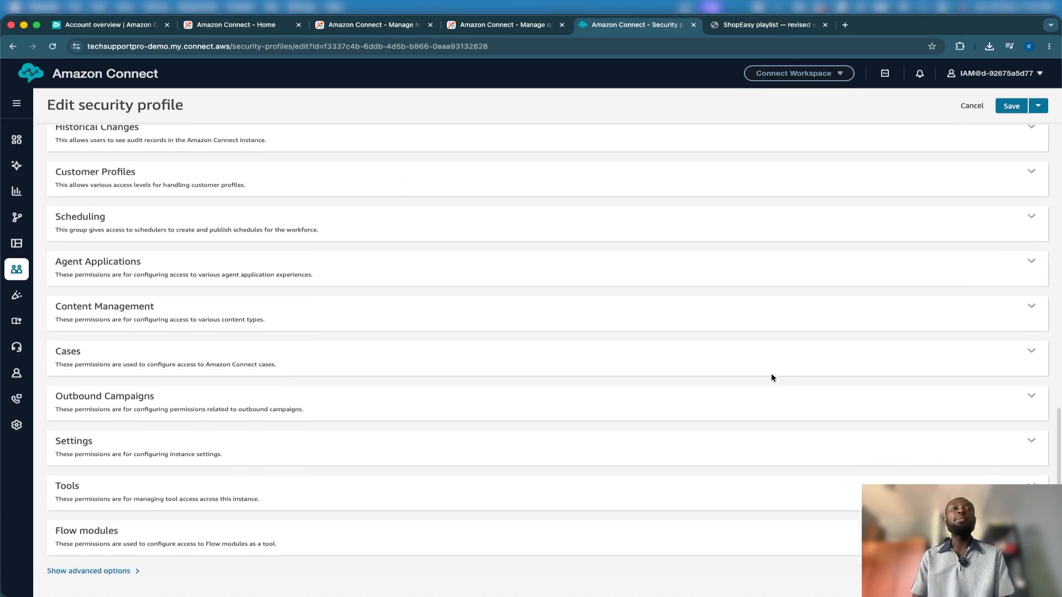
scroll(728, 346, "up", 20)
scroll(729, 347, "down", 5)
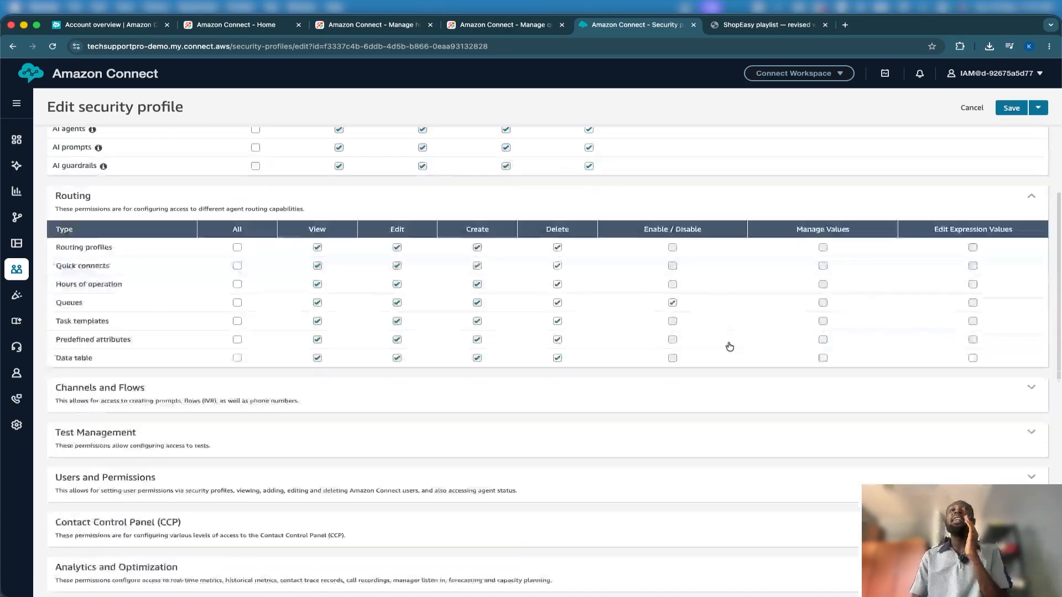
scroll(729, 346, "down", 2)
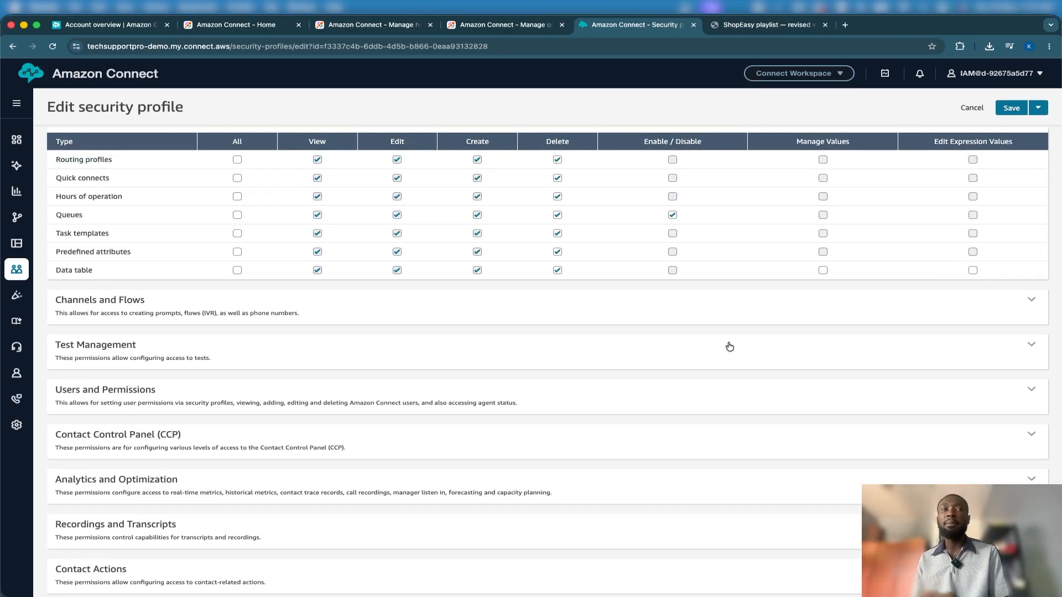
scroll(728, 347, "up", 6)
scroll(687, 374, "down", 1)
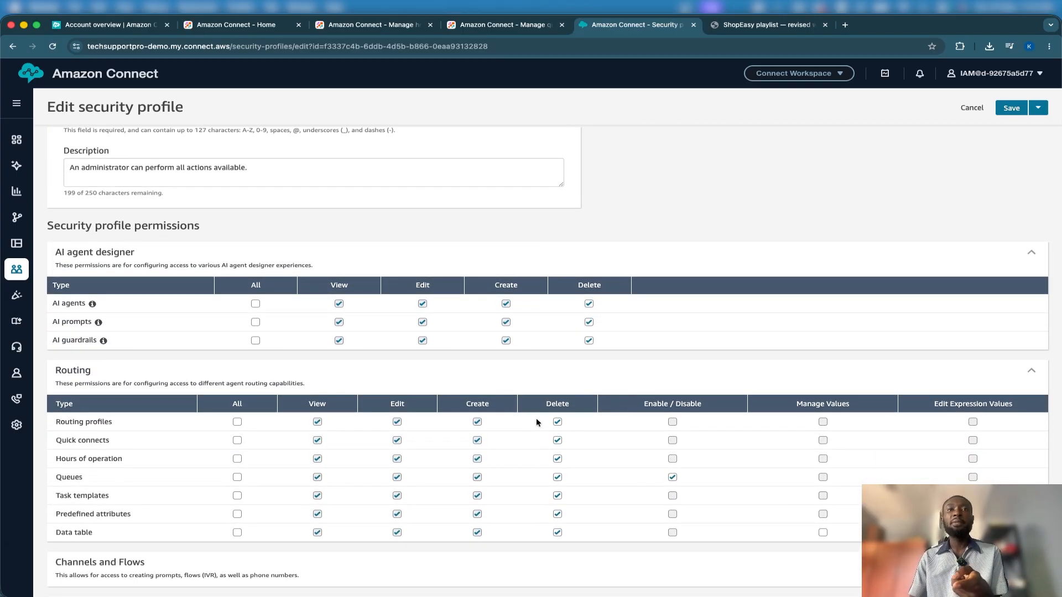
Clear and restore the Delete permission for routing profiles, and save the Admin security profile
left_click(557, 422)
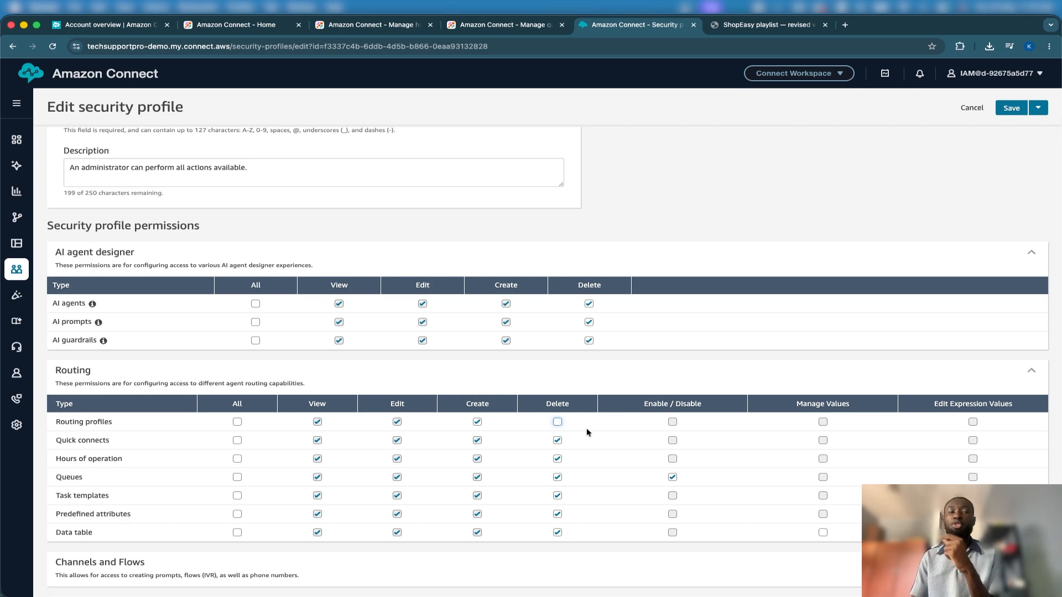
left_click(559, 423)
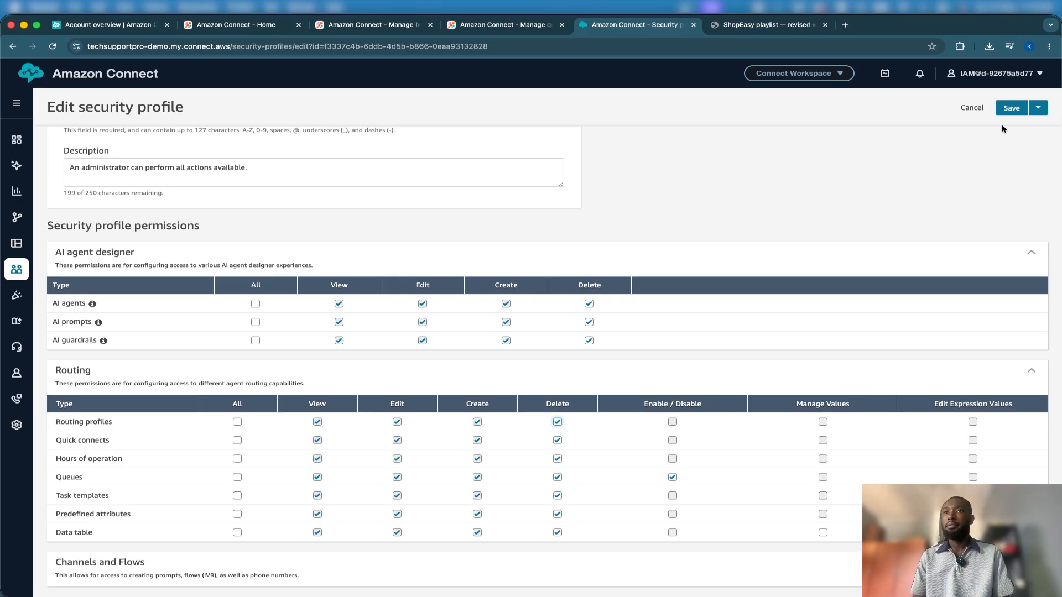
left_click(1010, 109)
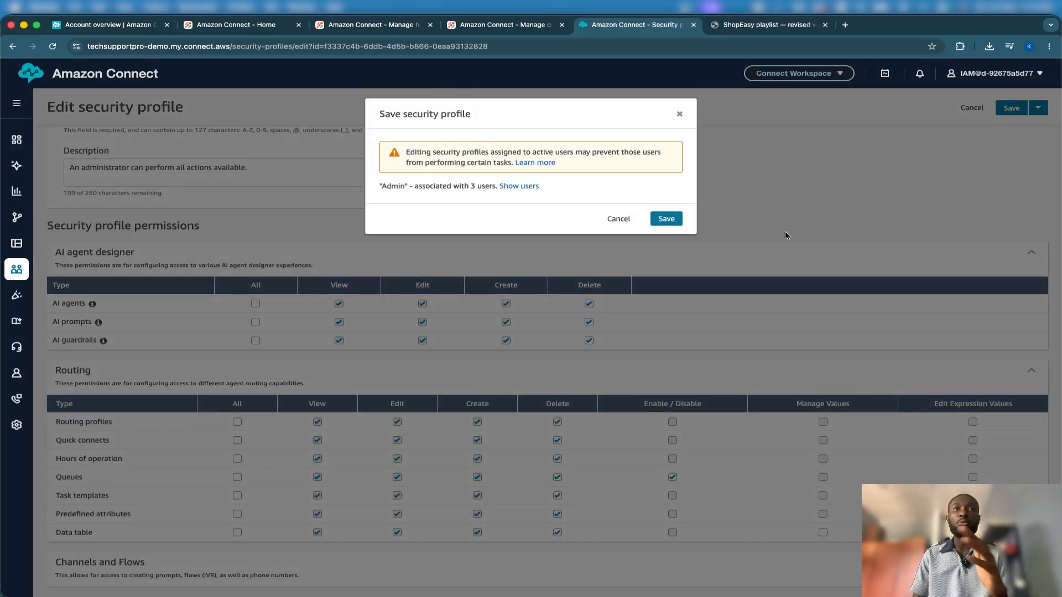
left_click(672, 218)
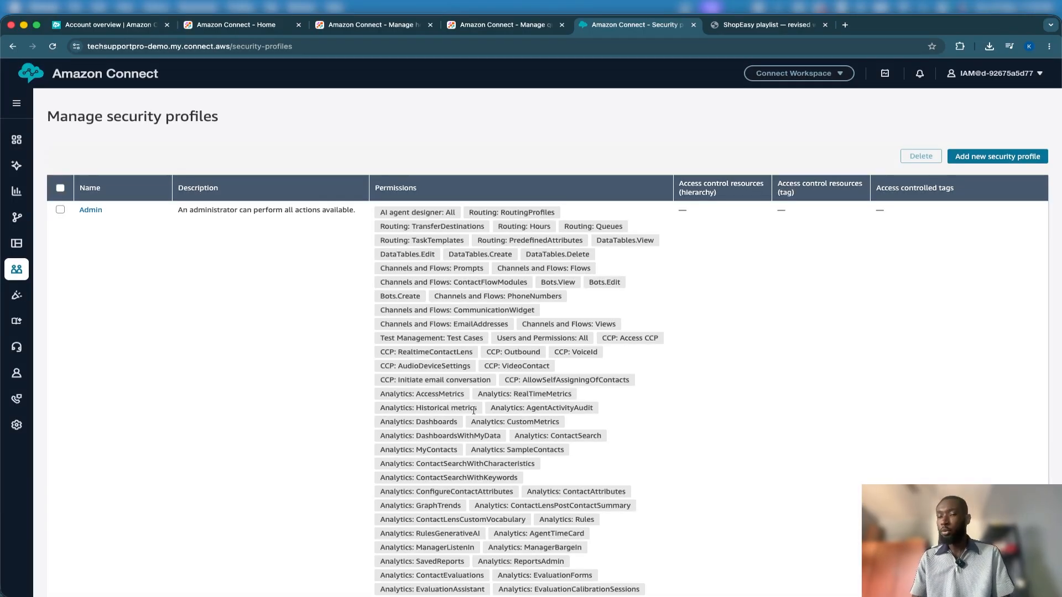
Open the routing profiles page in a separate browser tab and switch to it
mouse_move(19, 271)
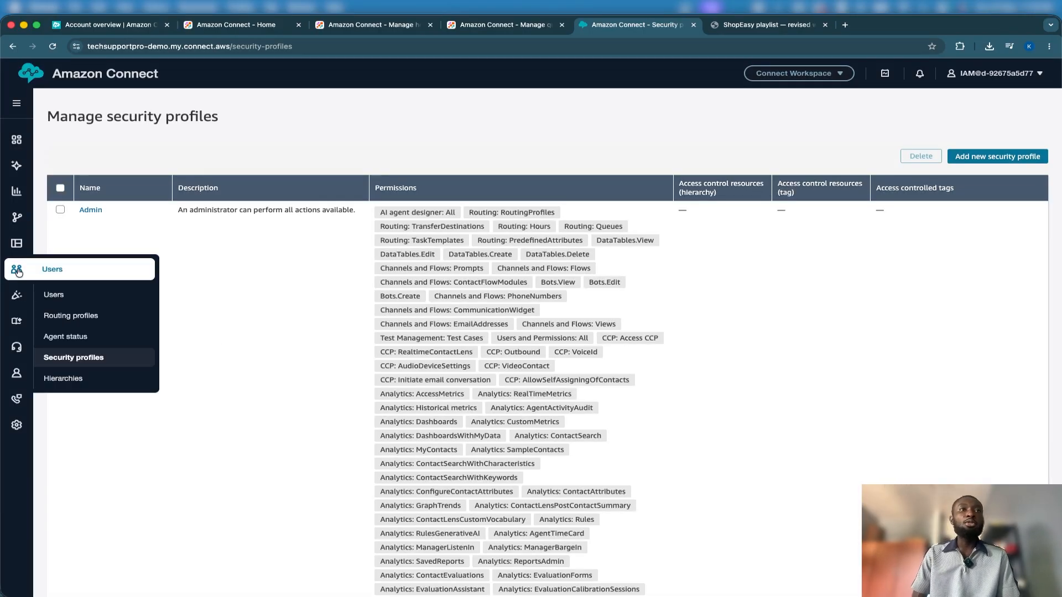
right_click(76, 311)
left_click(110, 314)
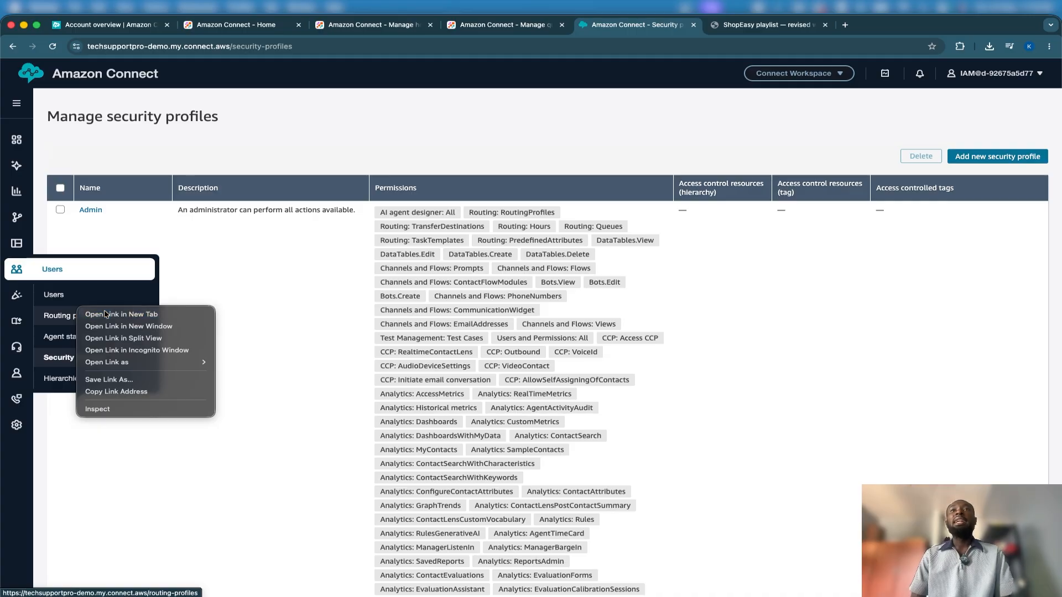
left_click(763, 25)
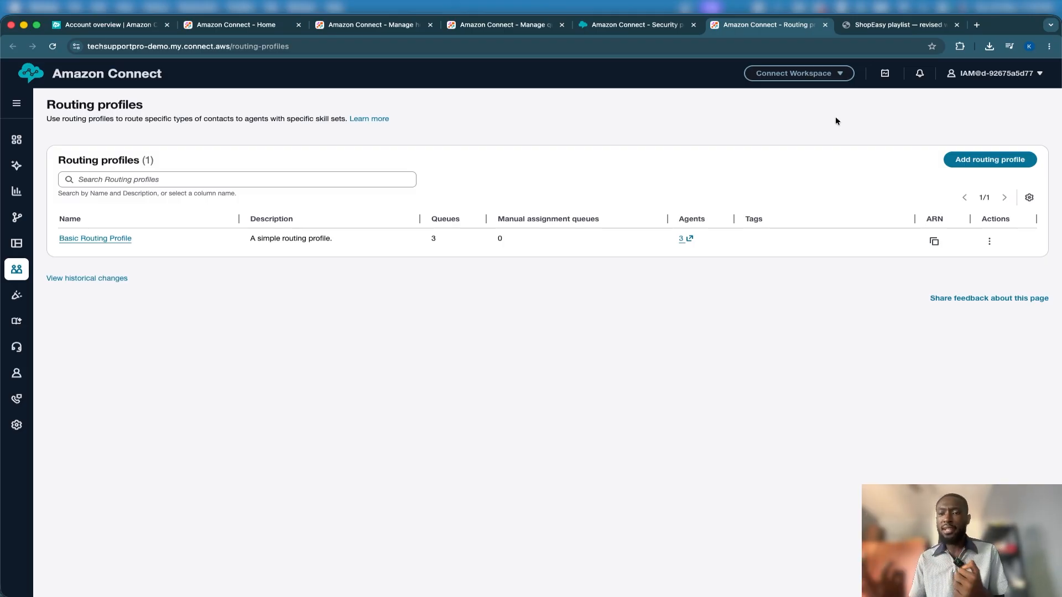
Start adding a new routing profile and name it Tier 1 Agent
left_click(976, 158)
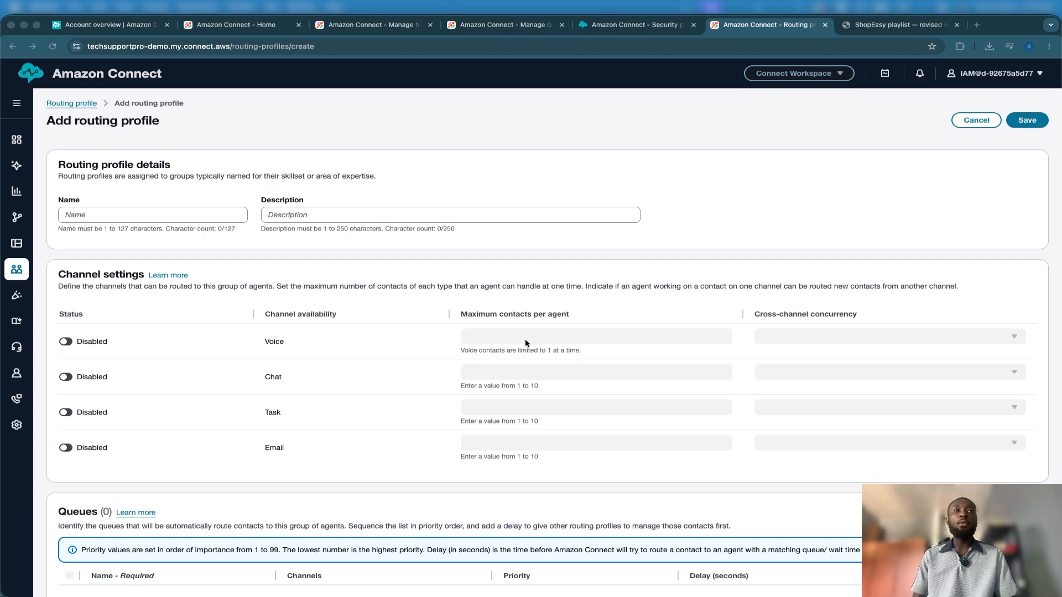
left_click(167, 216)
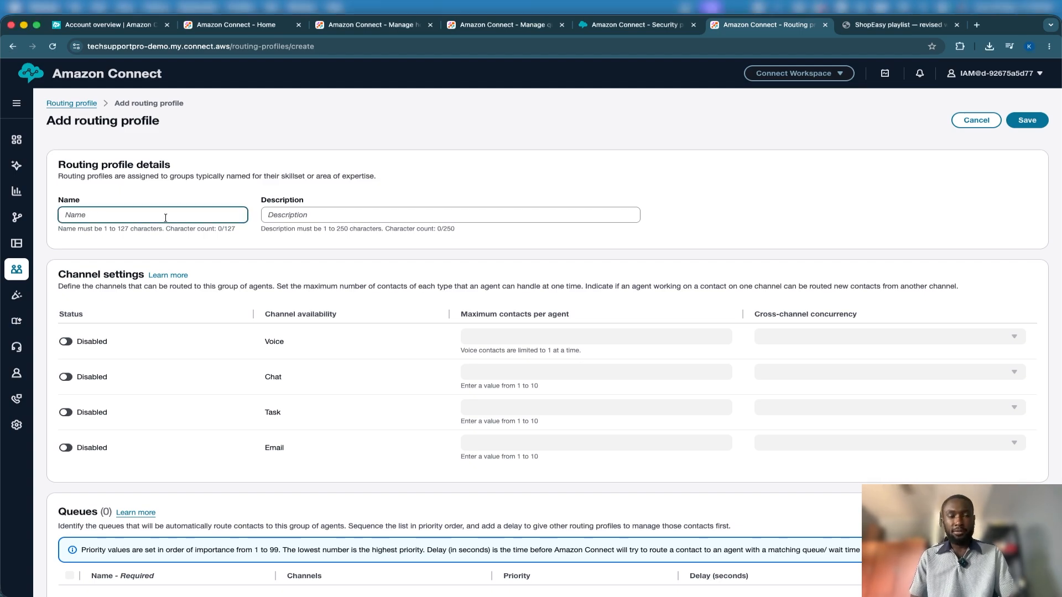
type("Tier 1 Agent")
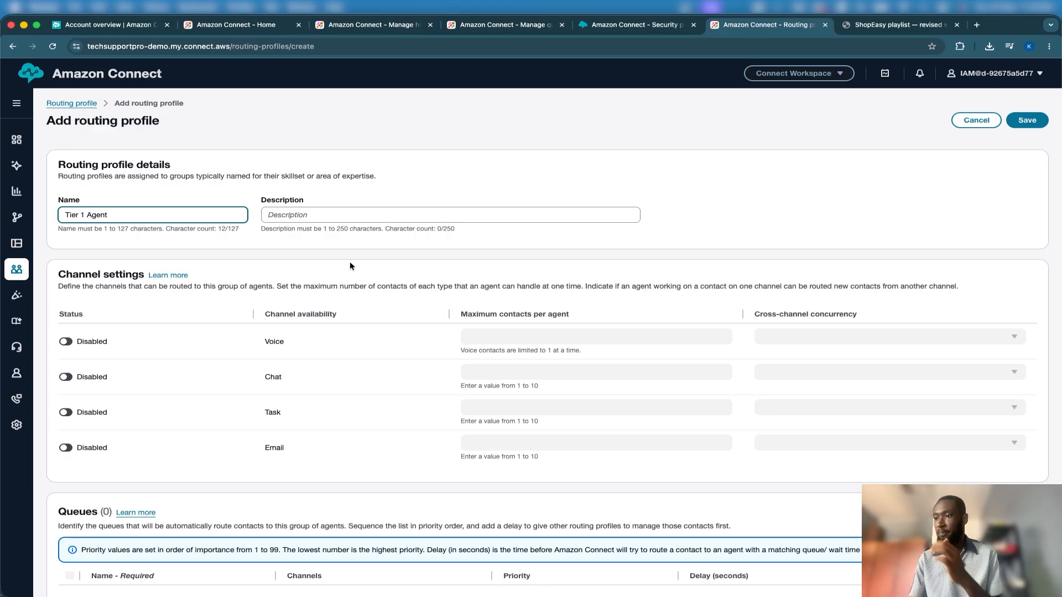
Enable the Voice, Chat, Task and Email channels for the Tier 1 Agent routing profile
scroll(350, 263, "down", 2)
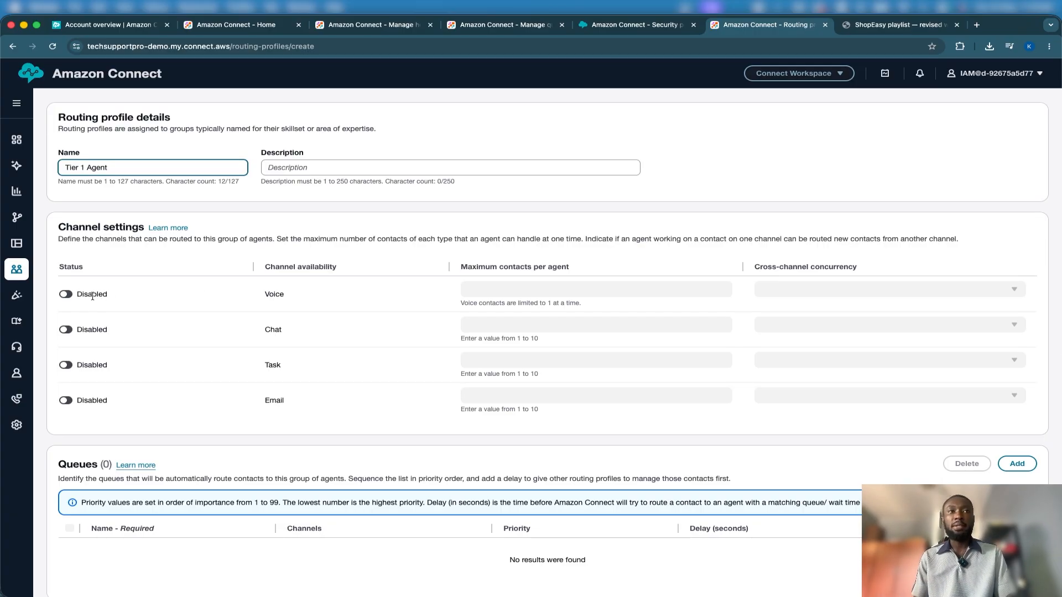
left_click(67, 293)
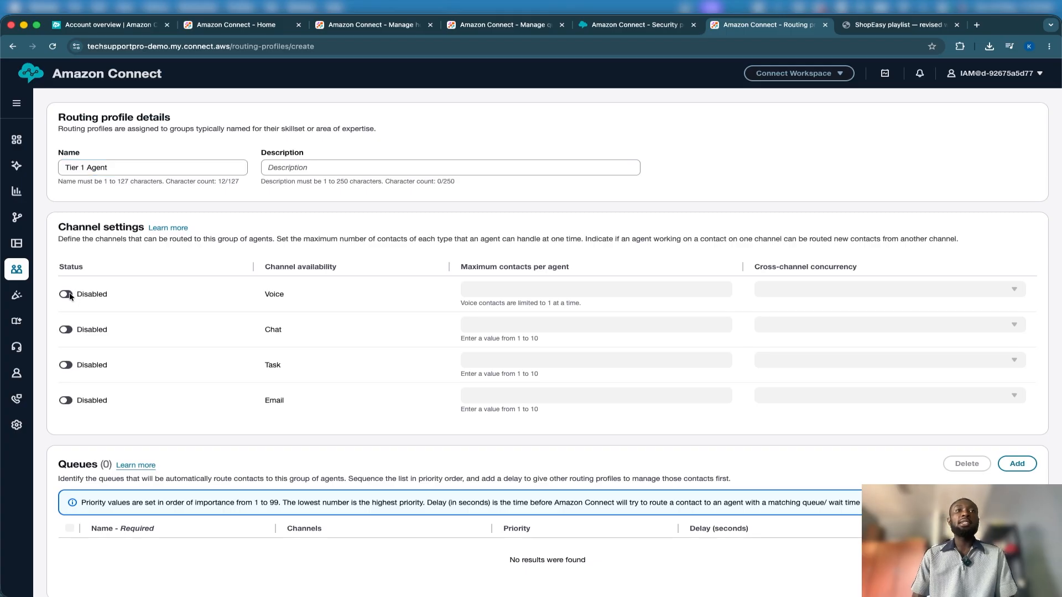
left_click(66, 329)
left_click(66, 365)
left_click(67, 401)
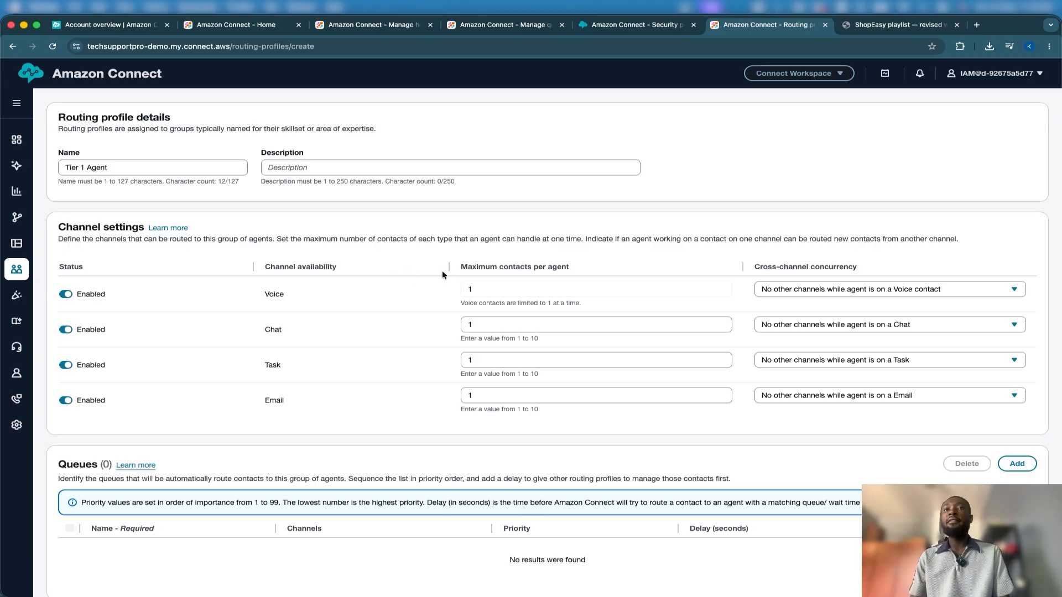
Set cross-channel concurrency to Allow other channels concurrently for Chat, Task, Email and Voice
left_click(810, 335)
left_click(807, 358)
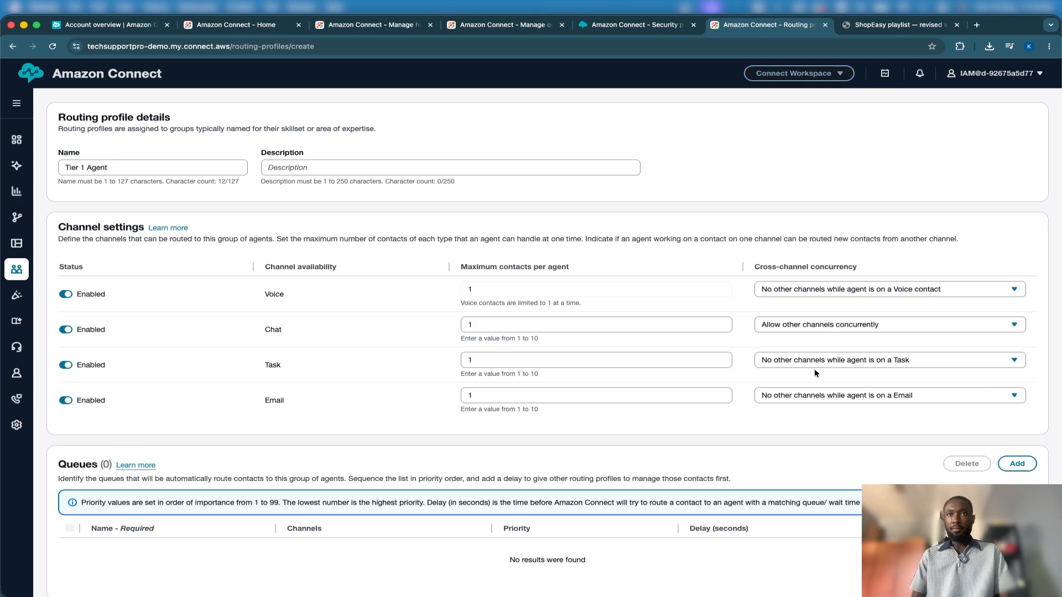
left_click(810, 362)
left_click(800, 394)
left_click(800, 394)
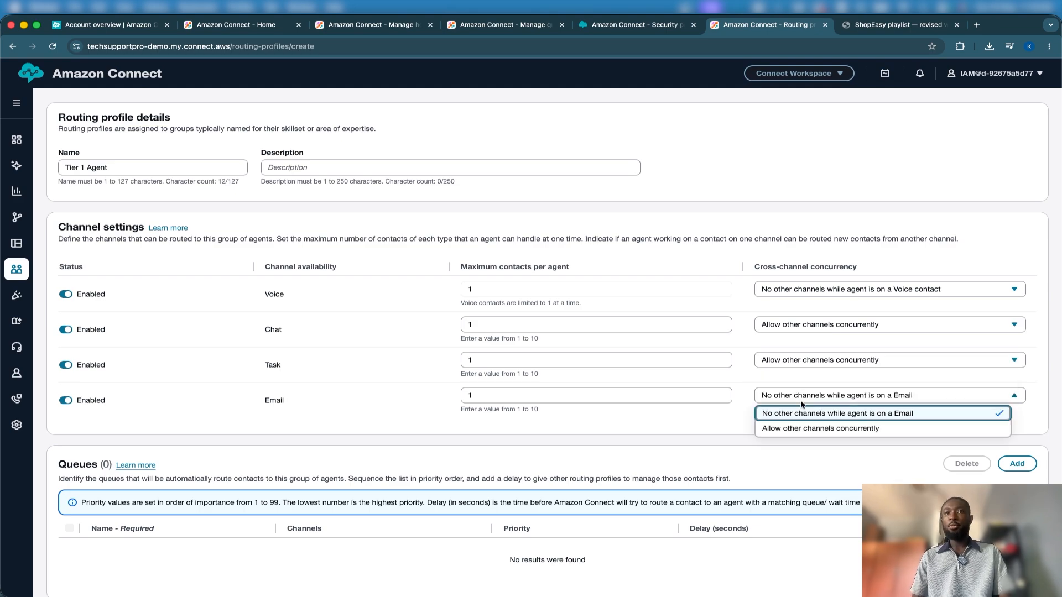
left_click(802, 426)
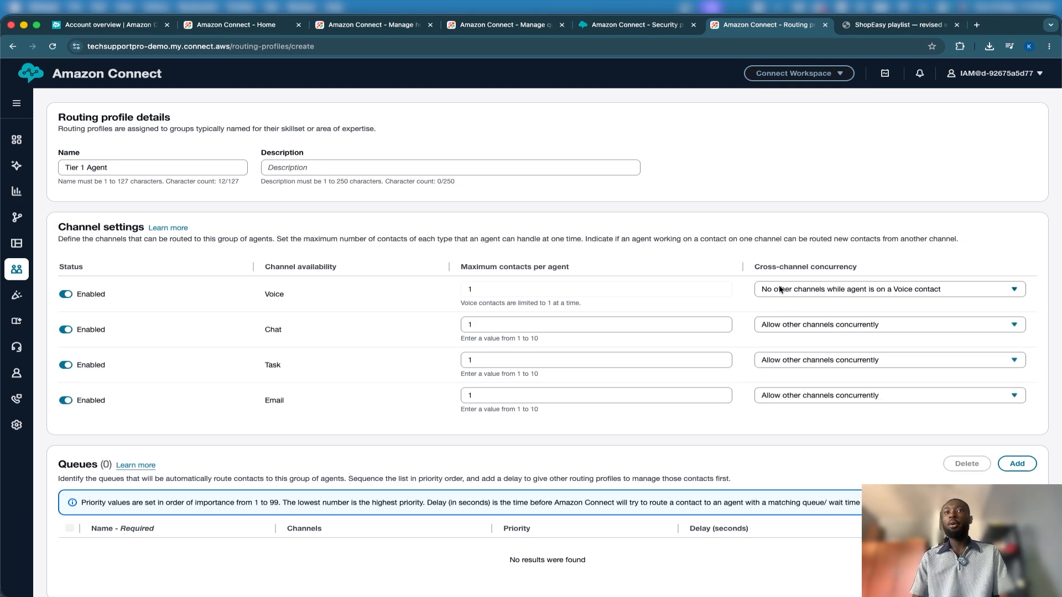
left_click(781, 290)
left_click(780, 320)
Add the General Support queue to the routing profile's queues
scroll(680, 403, "down", 7)
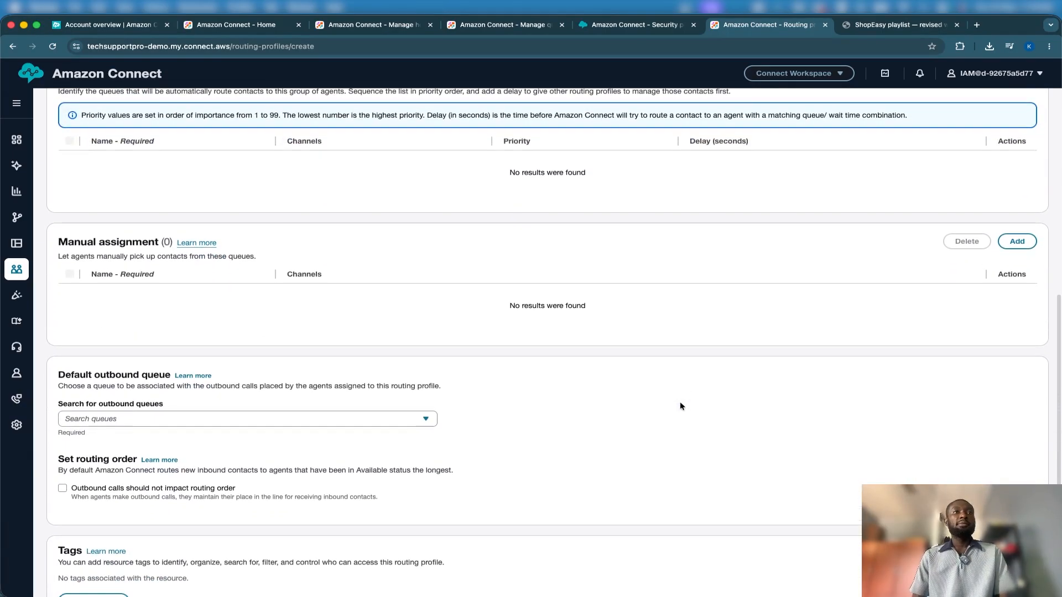
scroll(679, 403, "up", 3)
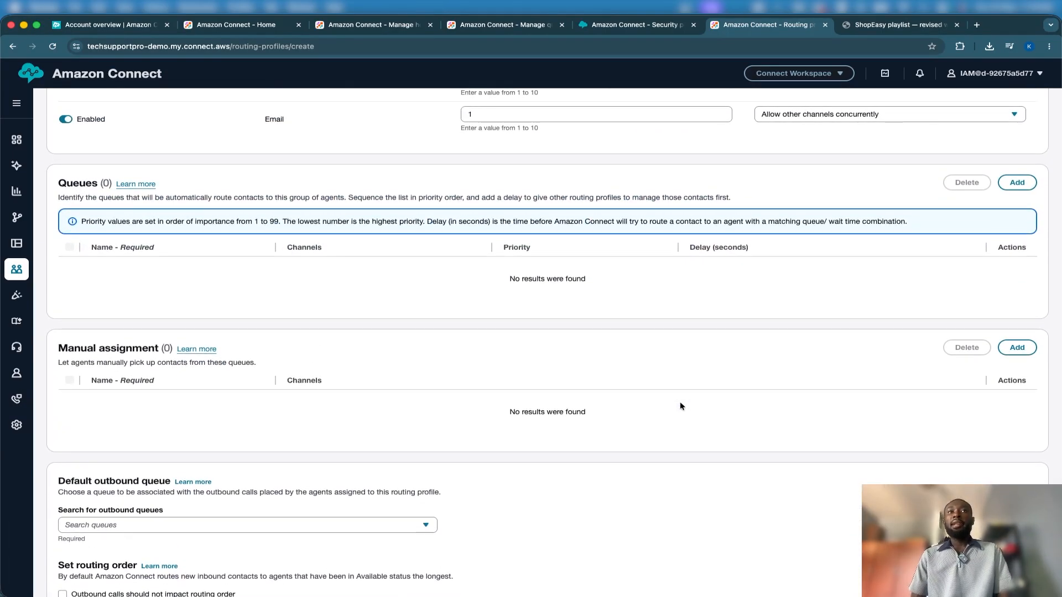
scroll(679, 406, "down", 5)
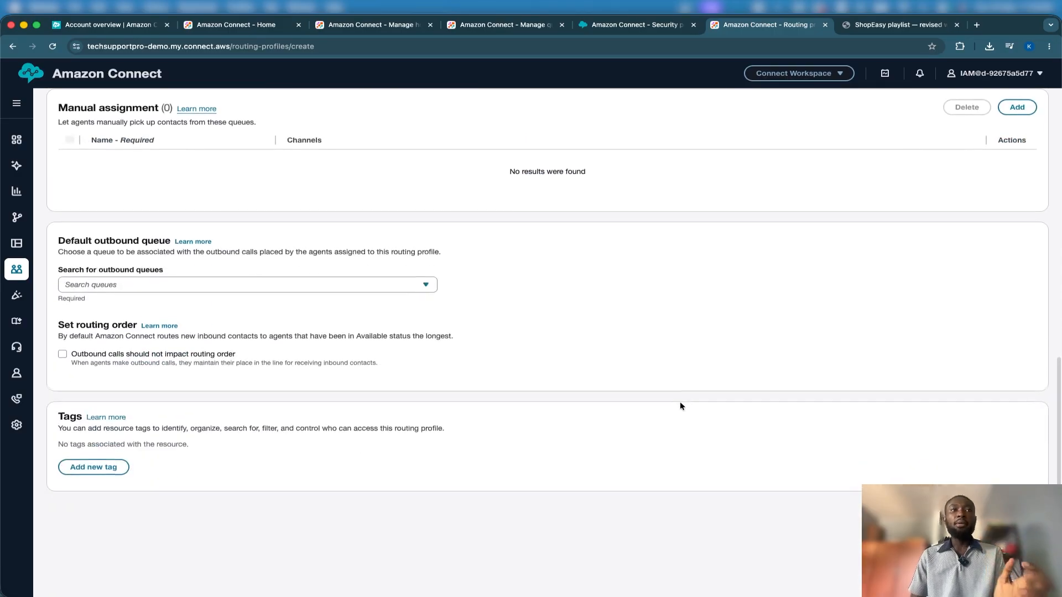
scroll(679, 406, "up", 8)
scroll(679, 405, "down", 2)
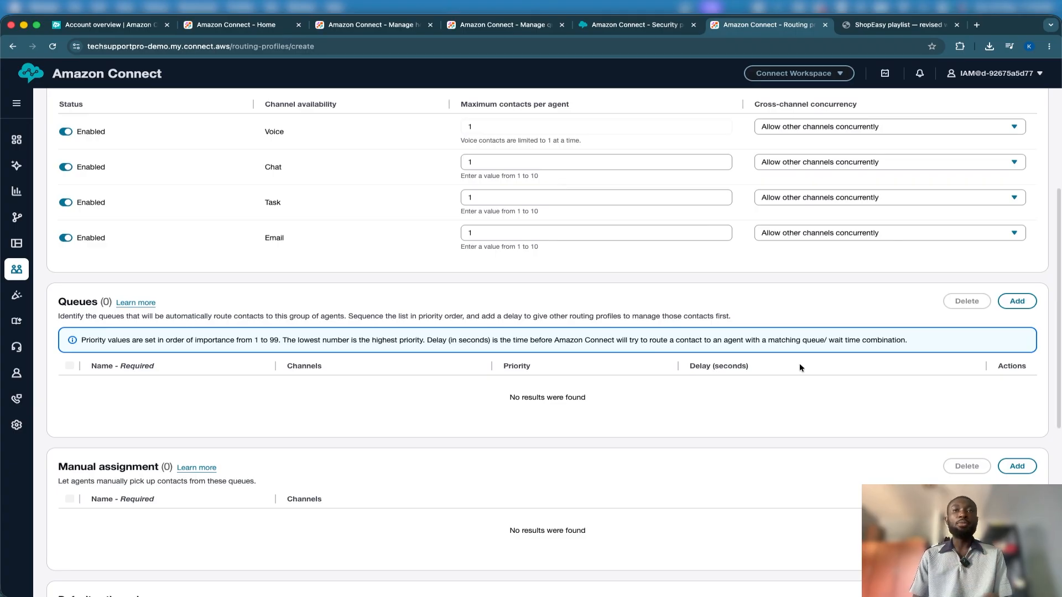
scroll(799, 366, "down", 1)
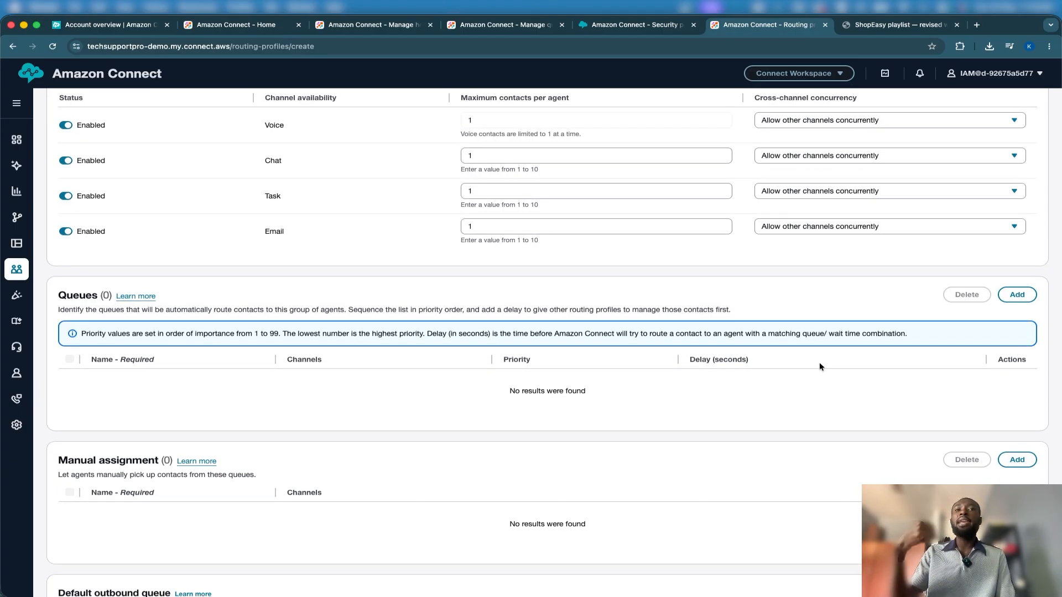
left_click(1017, 295)
left_click(216, 381)
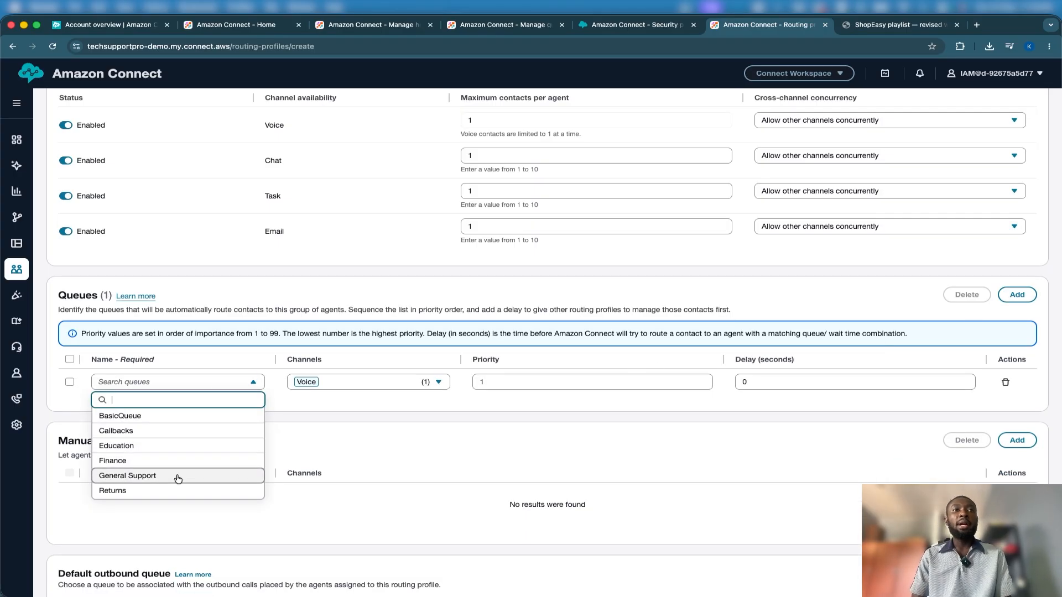
left_click(177, 476)
Add Chat, Email and Task to Voice as channels for the General Support queue
scroll(257, 434, "up", 4)
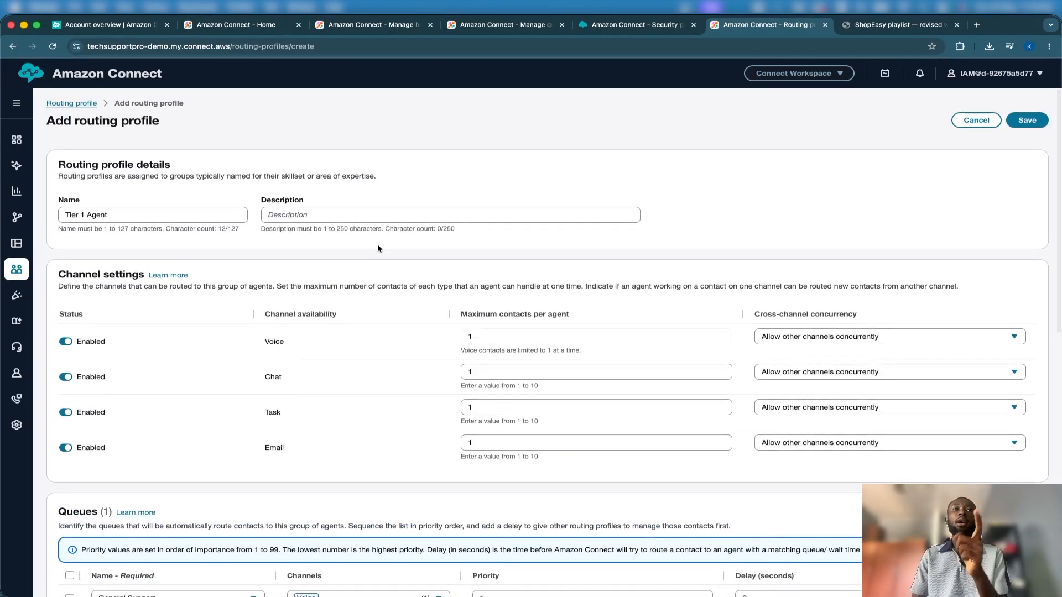
scroll(378, 242, "down", 5)
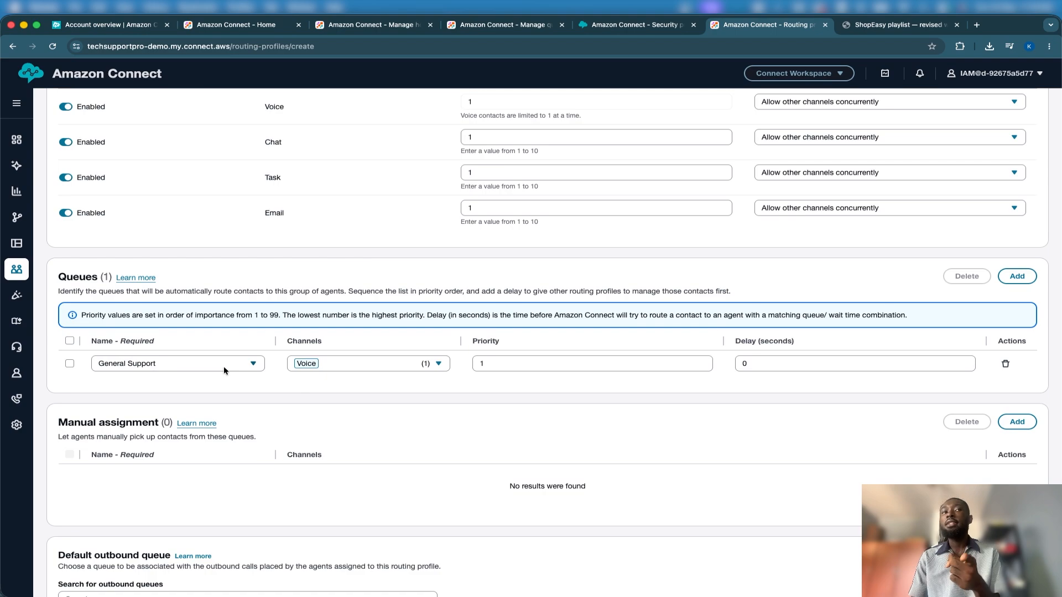
left_click(350, 363)
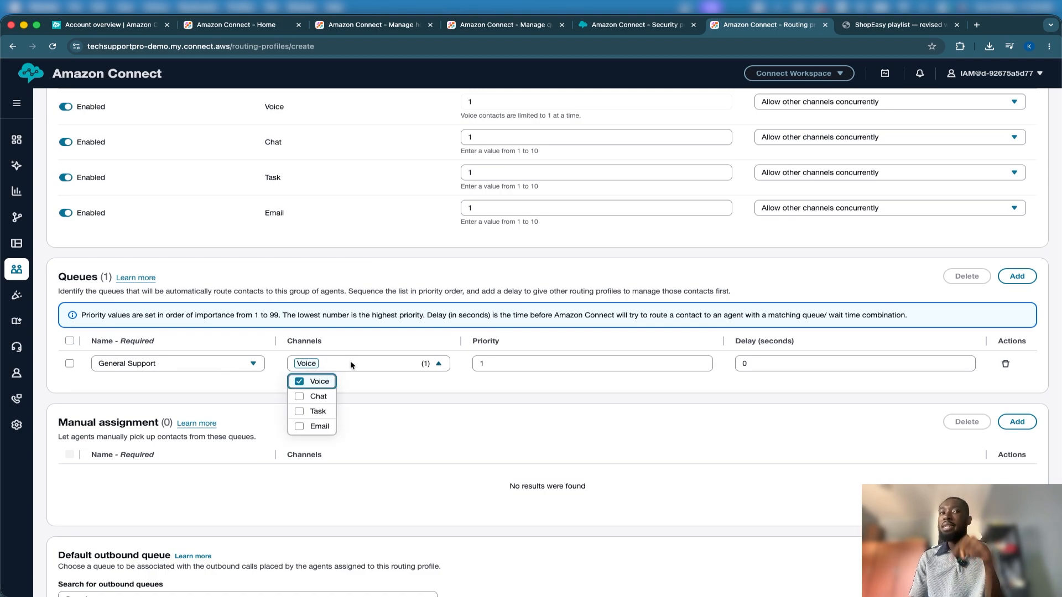
left_click(303, 397)
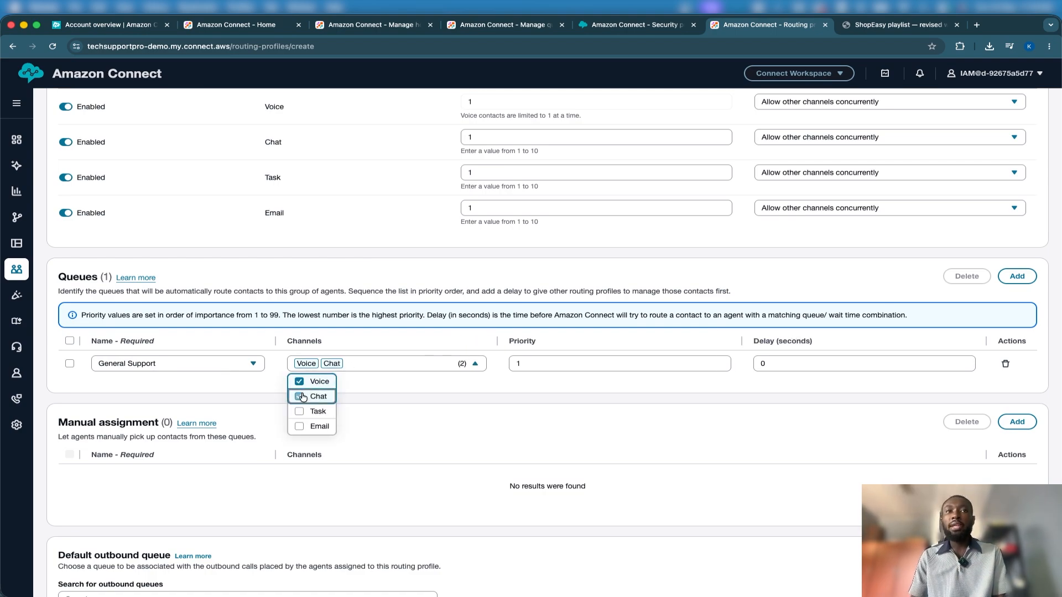
left_click(298, 428)
left_click(300, 412)
left_click(479, 400)
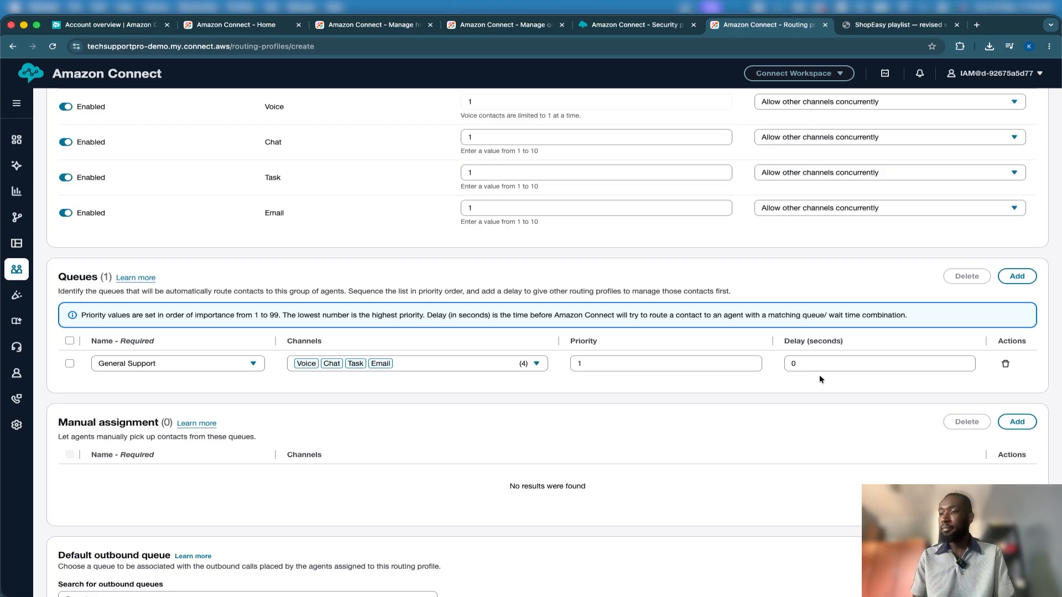
Review the routing profile form's settings and try to save the profile
scroll(209, 381, "down", 3)
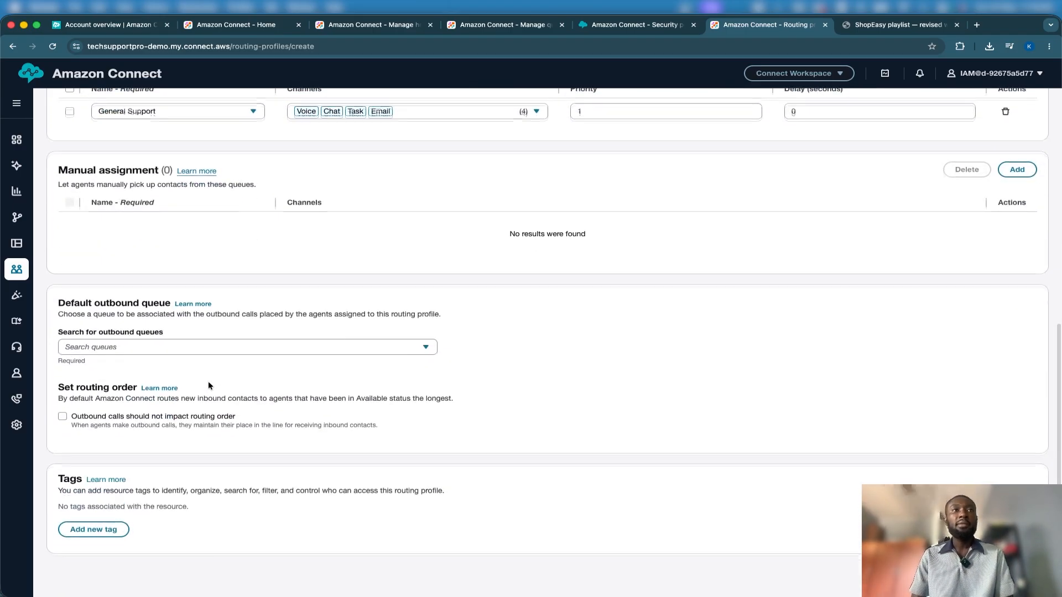
scroll(208, 381, "up", 8)
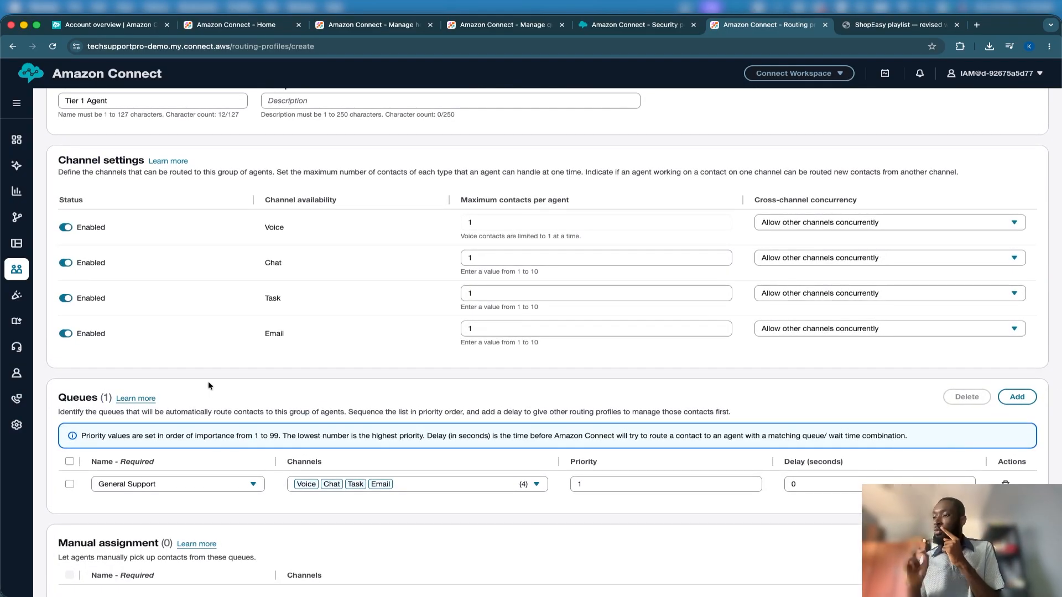
scroll(208, 380, "down", 8)
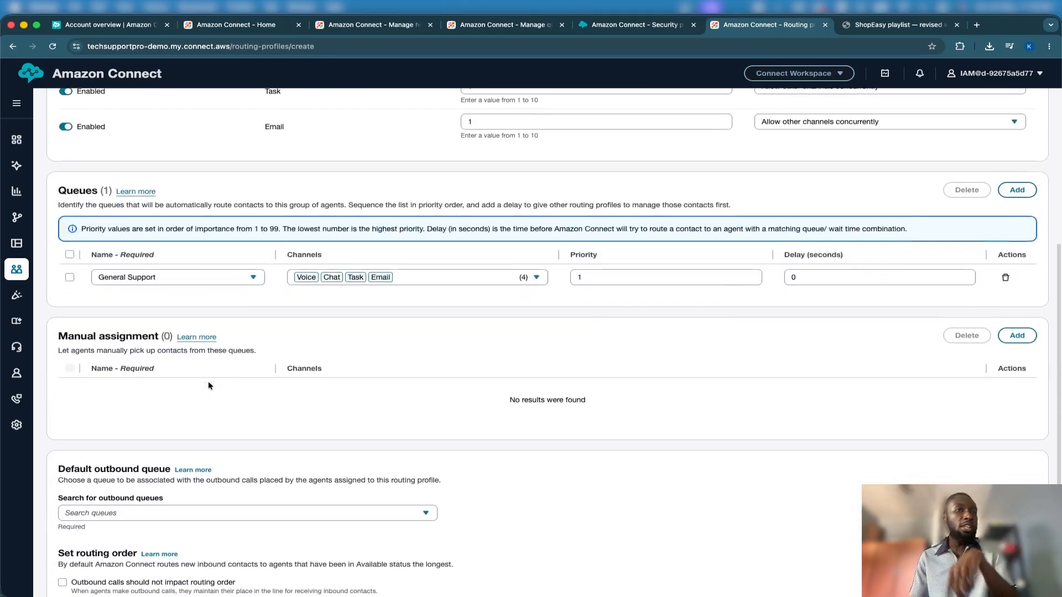
scroll(208, 380, "up", 3)
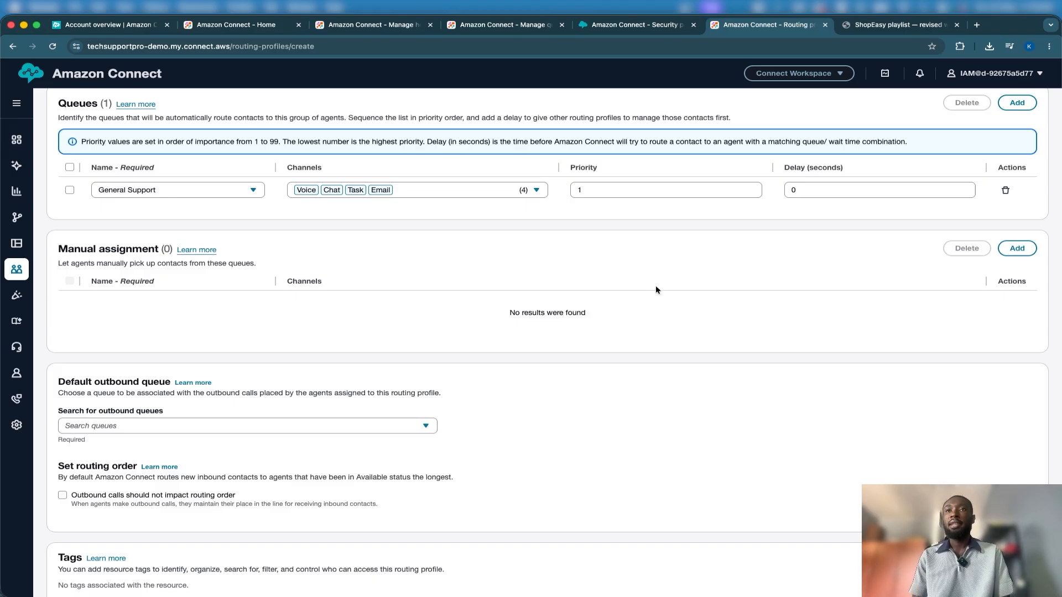
scroll(656, 289, "up", 8)
scroll(655, 290, "down", 1)
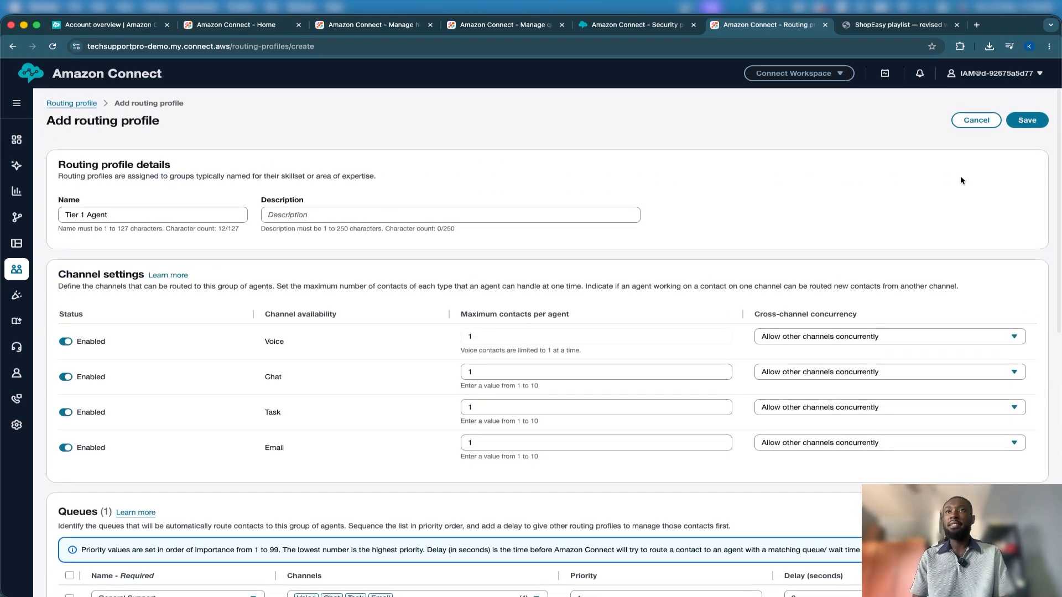
left_click(1035, 122)
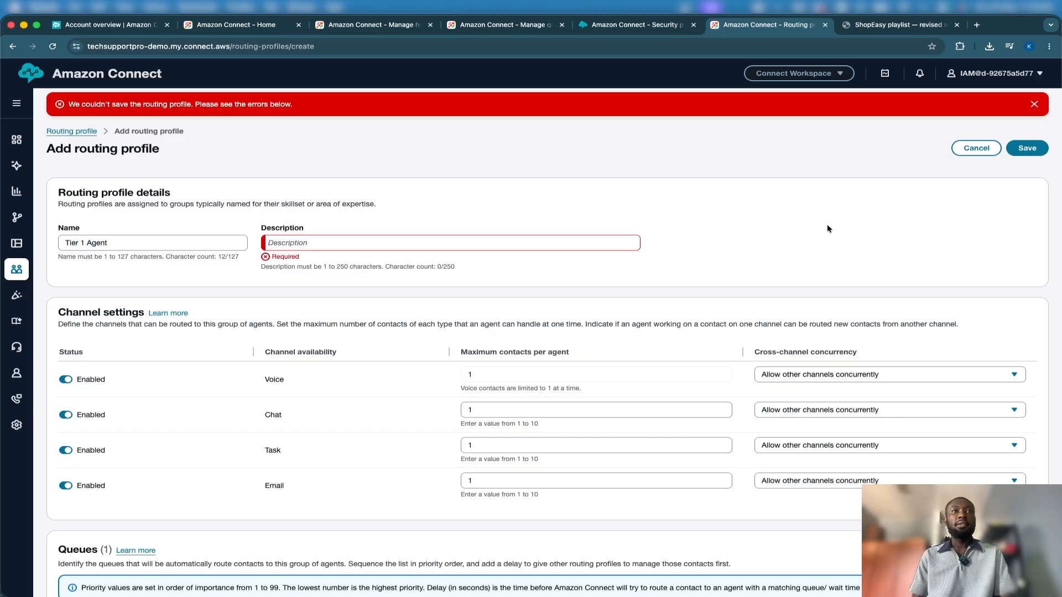
Set the routing profile's description to Tier 1 Agent and dismiss the error banner
left_click(429, 241)
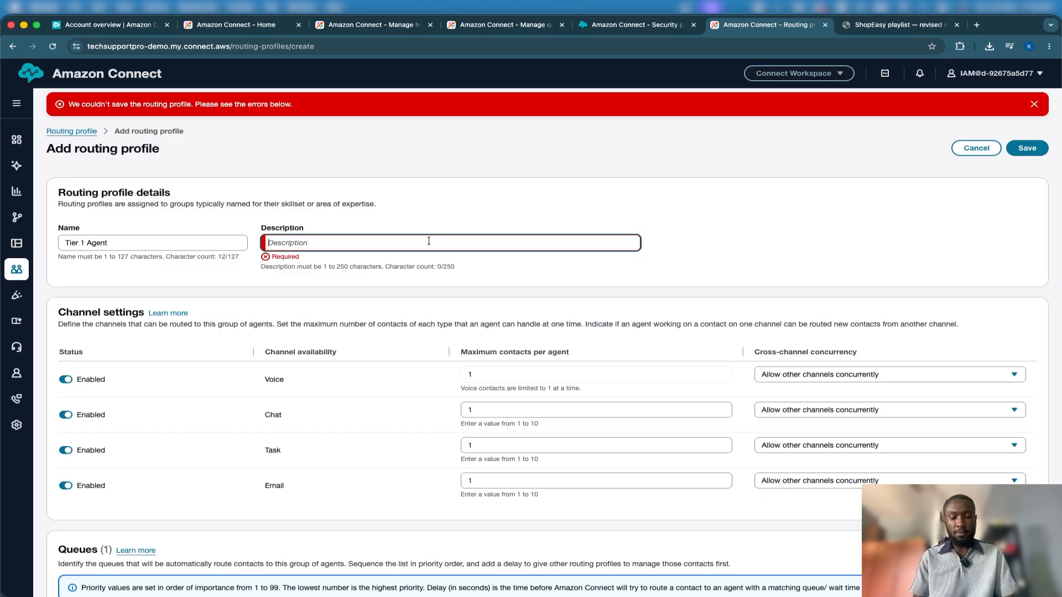
type("Tier 1 Agent")
left_click(806, 210)
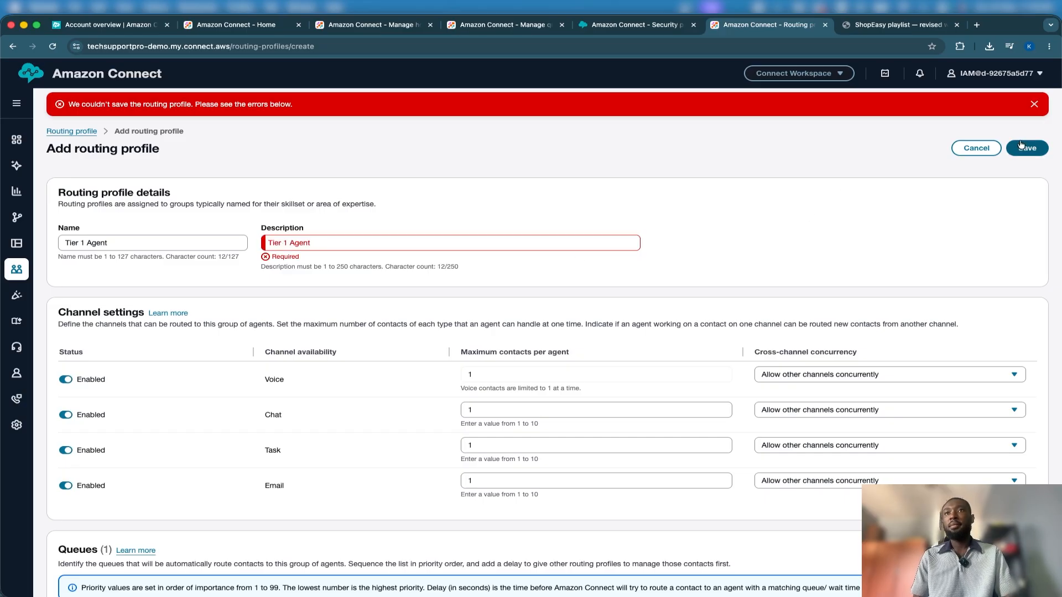
left_click(1033, 104)
Set General Support as the default outbound queue and save the Tier 1 Agent routing profile
scroll(788, 258, "down", 5)
scroll(788, 257, "down", 7)
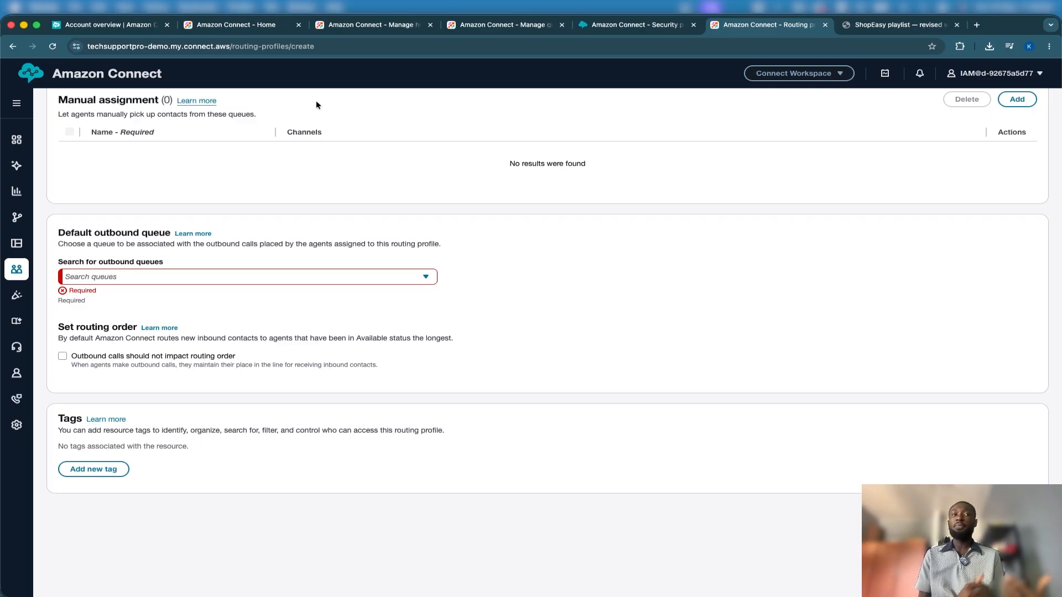
left_click(185, 276)
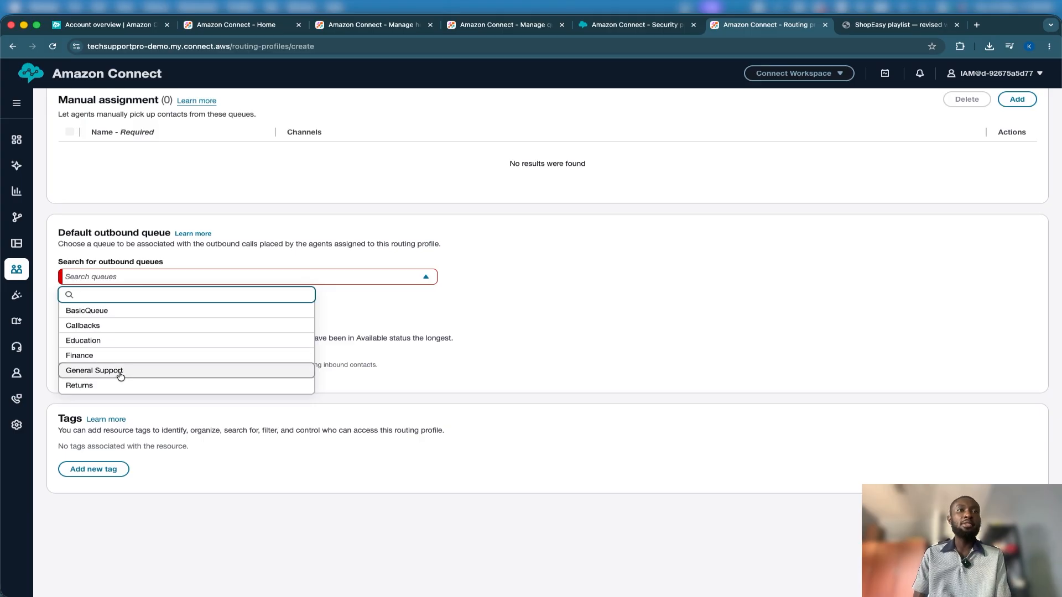
left_click(120, 375)
scroll(519, 285, "up", 10)
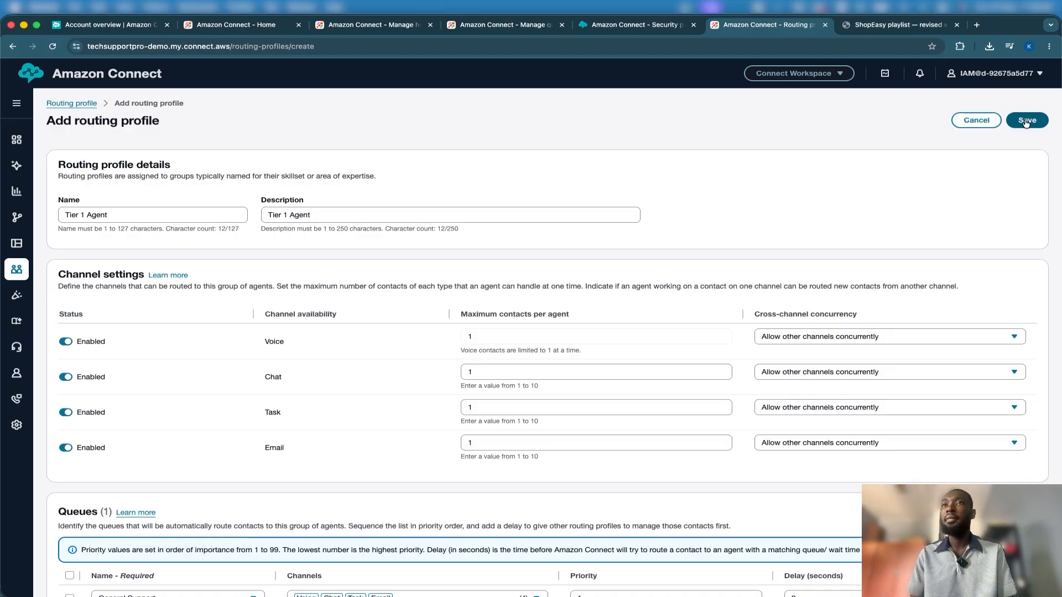
left_click(1025, 123)
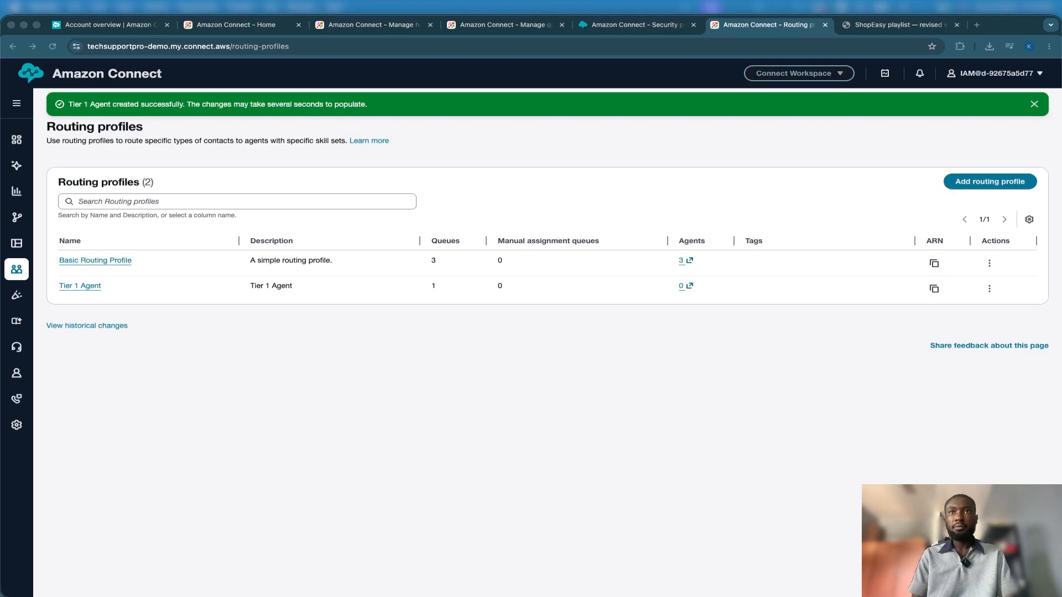
Start adding another routing profile with Tier 2 Agent as both its name and description
left_click(874, 225)
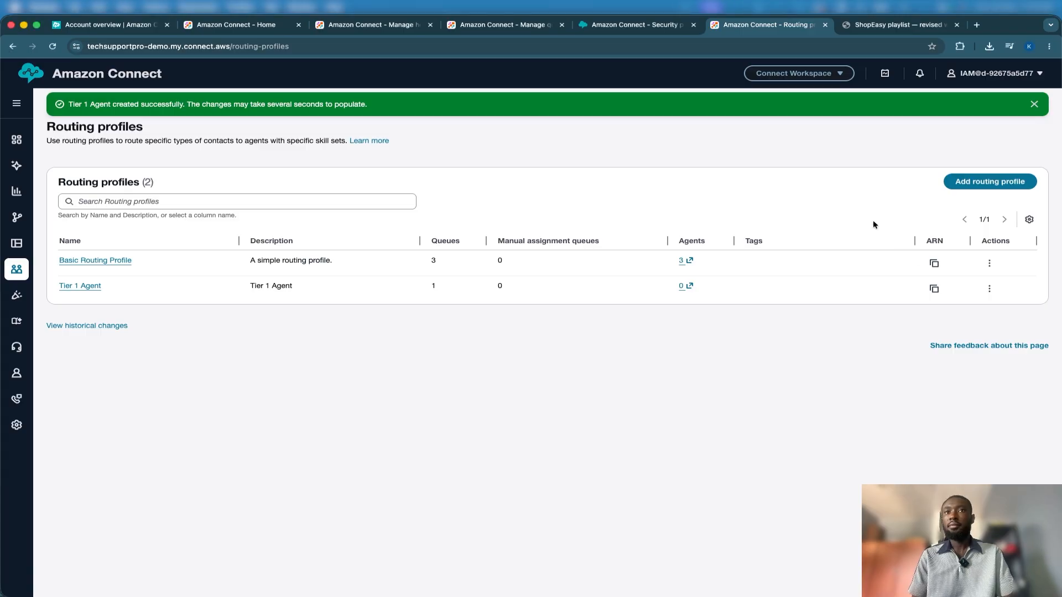
left_click(976, 176)
left_click(157, 220)
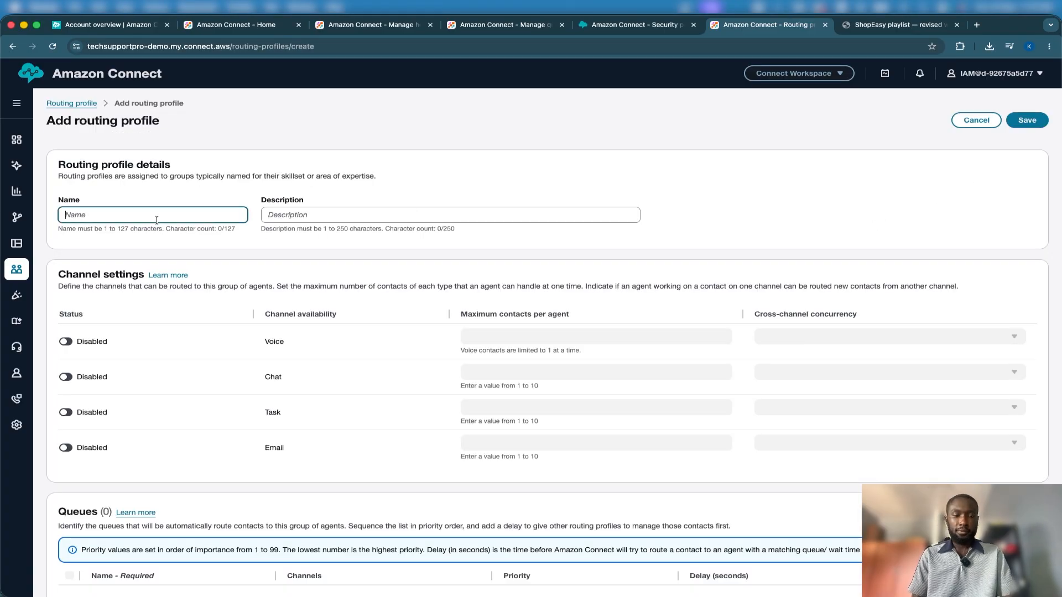
type("Tier 2 Agent")
left_click(279, 214)
type("Tier 2 Agent")
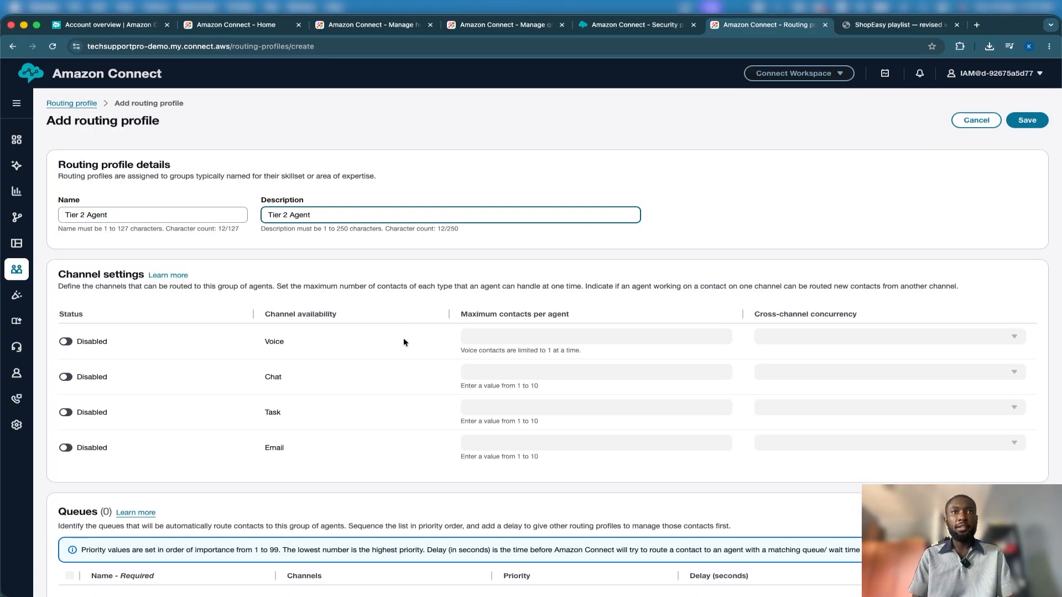
Enable the Voice, Chat, Task and Email channels for the Tier 2 Agent routing profile
left_click(76, 341)
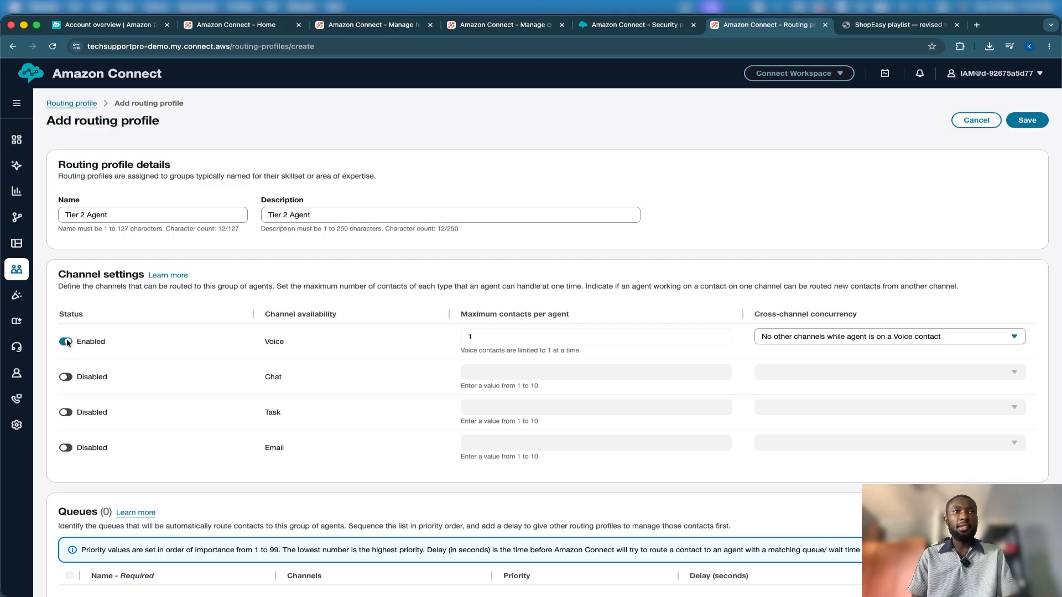
left_click(68, 379)
left_click(68, 413)
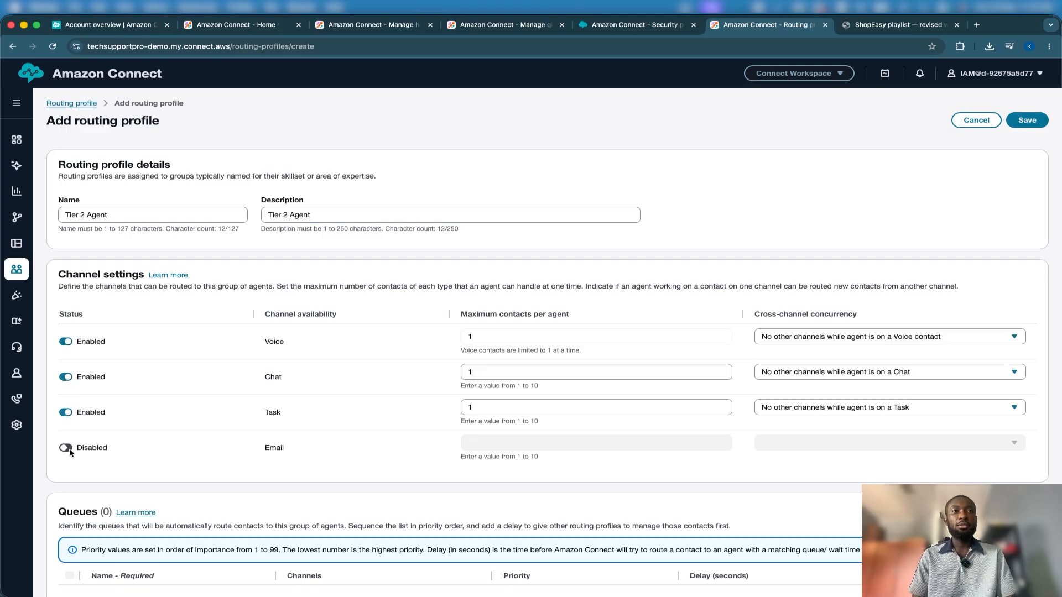
left_click(68, 448)
Allow other channels concurrently for the Voice, Chat, Task and Email channels of the Tier 2 Agent routing profile
left_click(780, 338)
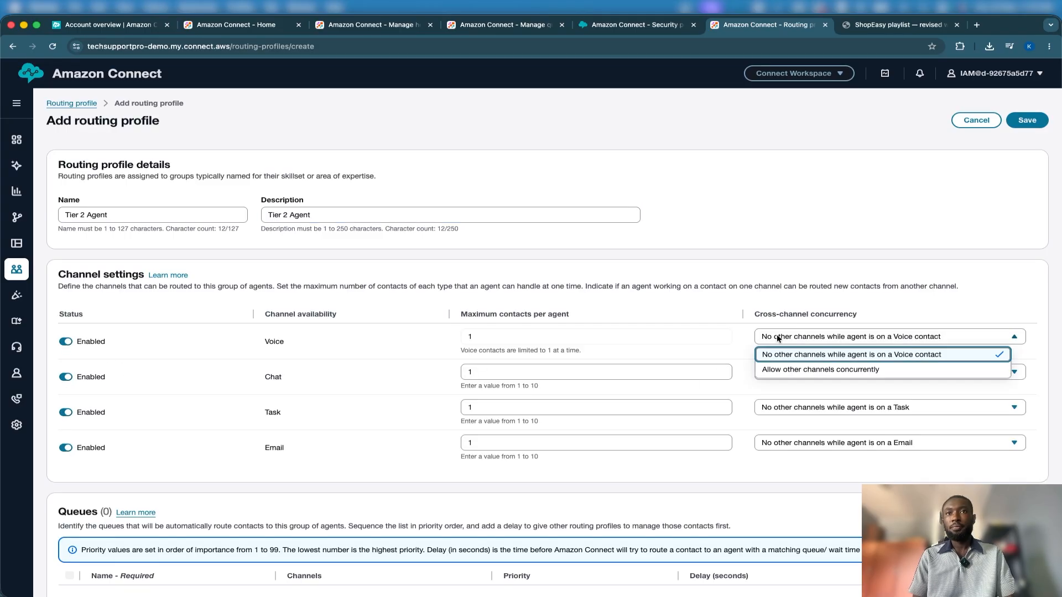
left_click(773, 369)
left_click(797, 374)
left_click(802, 420)
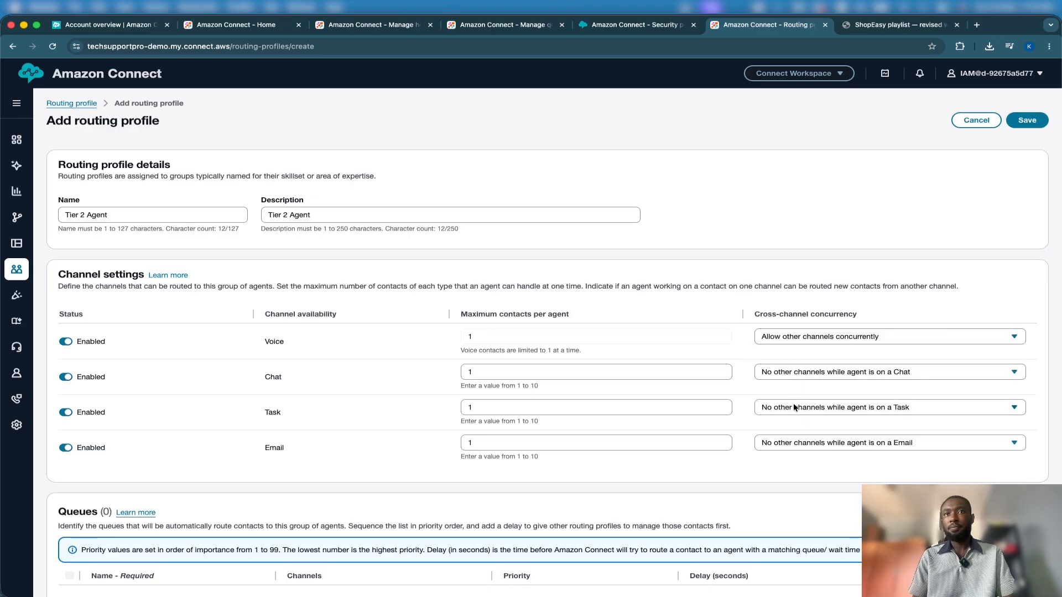
left_click(795, 369)
left_click(794, 403)
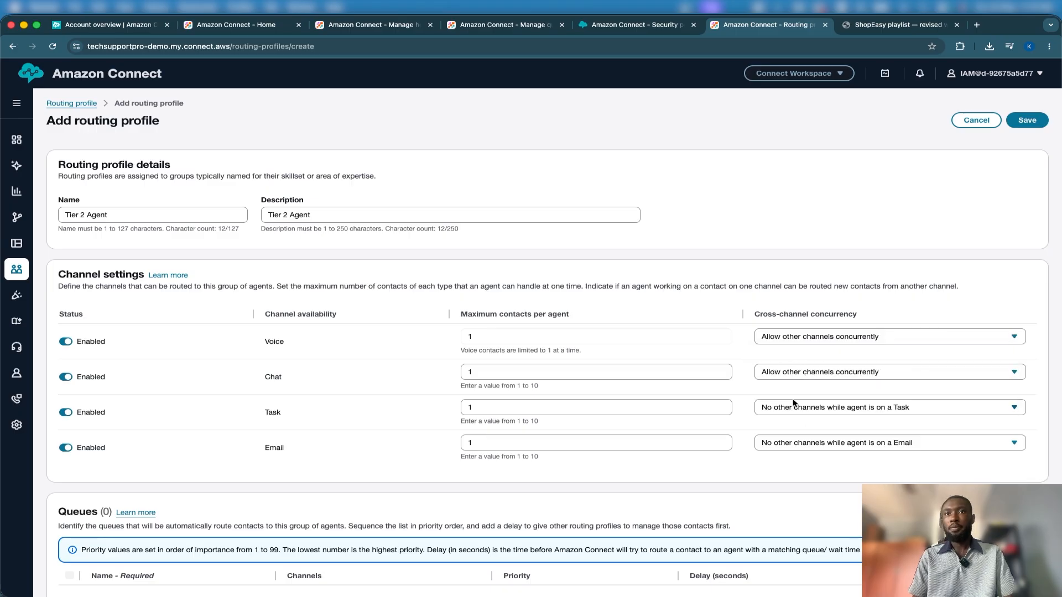
left_click(806, 410)
left_click(802, 440)
left_click(803, 443)
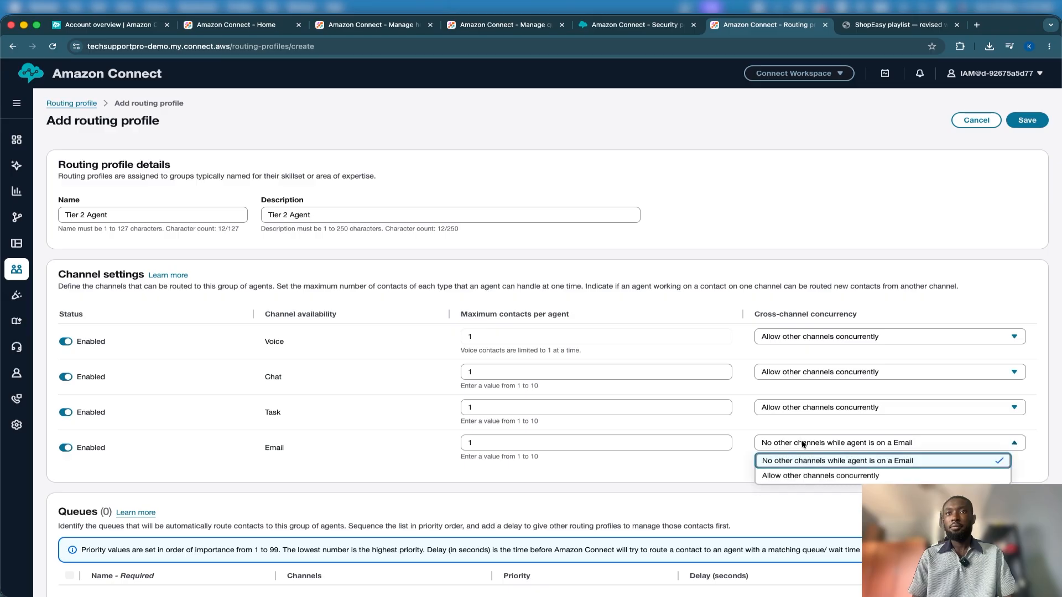
left_click(800, 477)
Add the Returns queue to the Tier 2 Agent routing profile with the Voice, Chat and Email channels
scroll(685, 469, "down", 9)
scroll(685, 469, "up", 3)
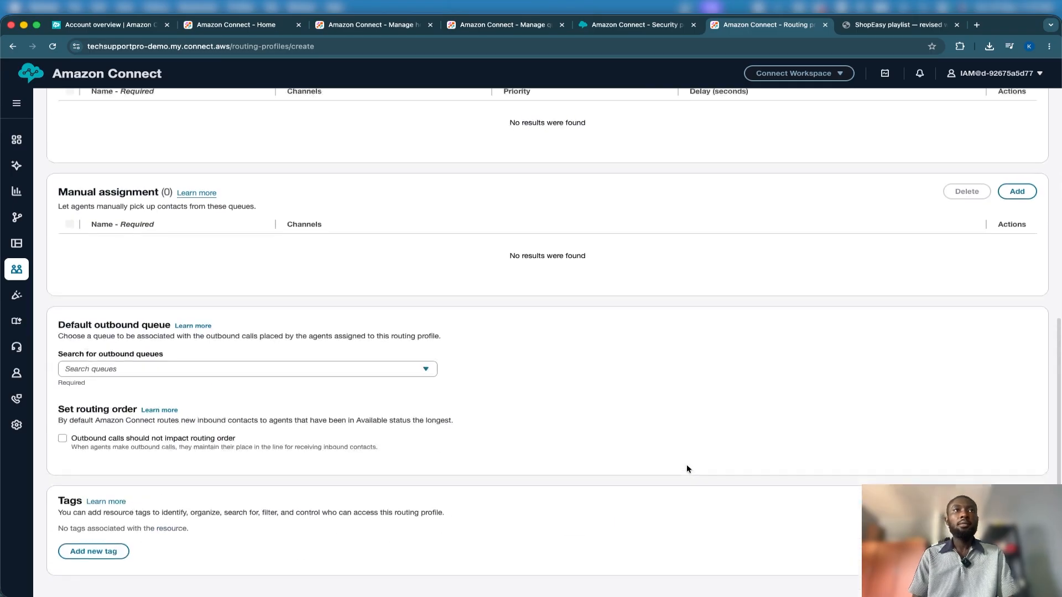
left_click(1017, 182)
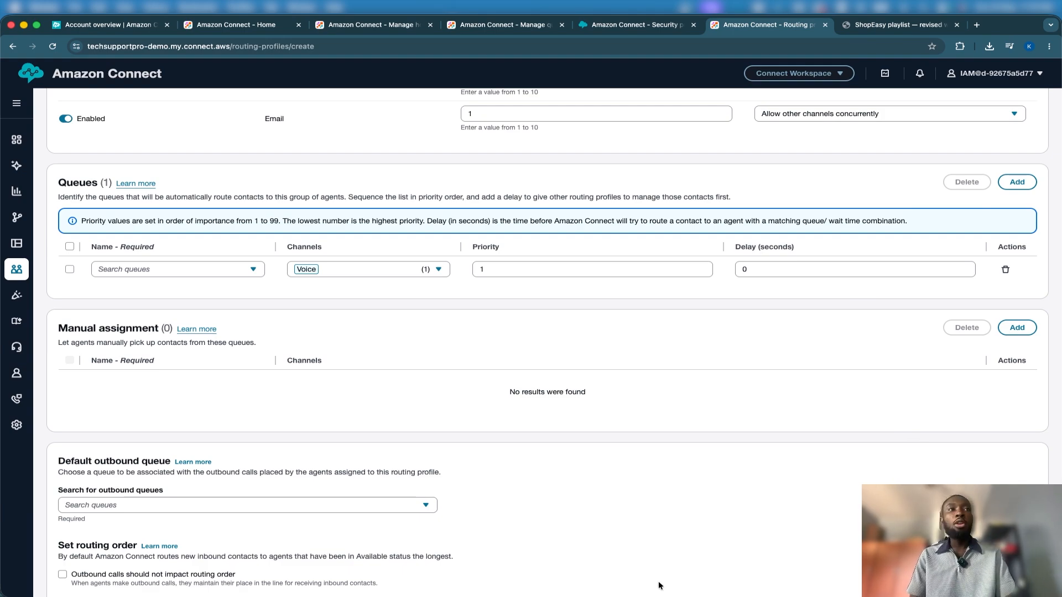
left_click(132, 271)
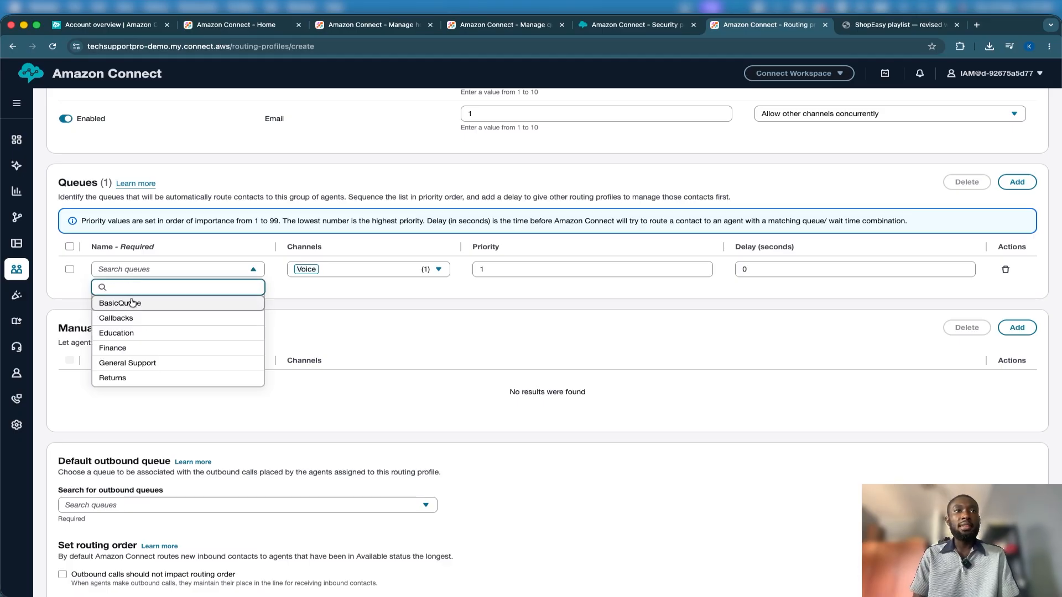
left_click(146, 379)
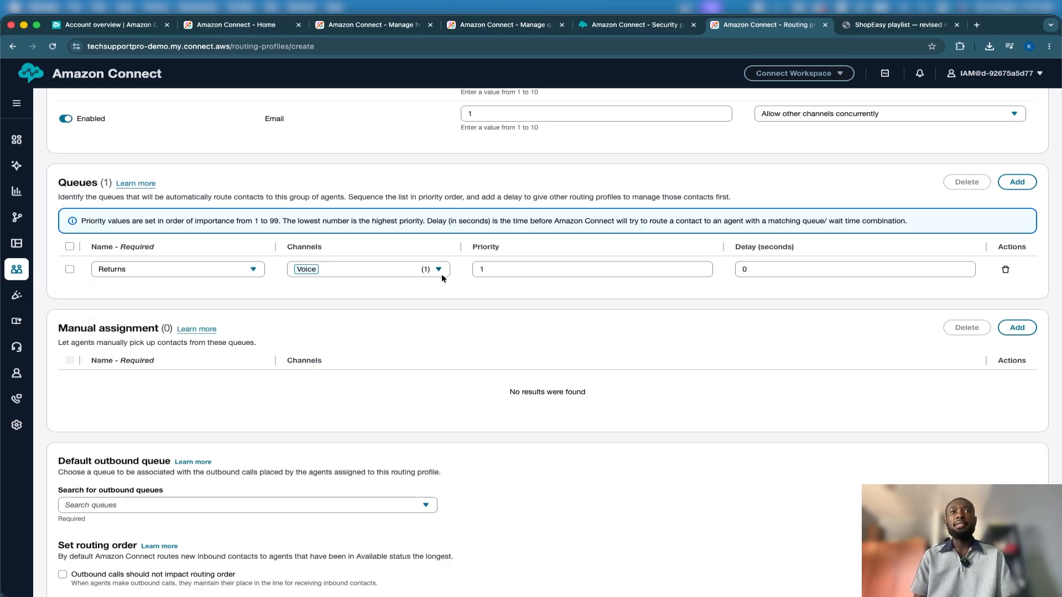
left_click(407, 271)
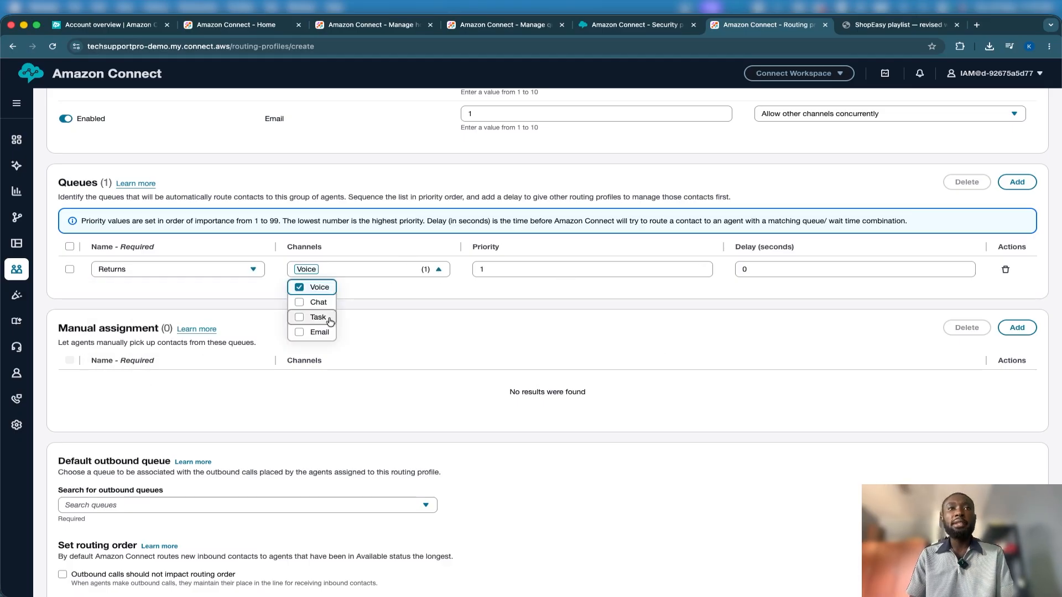
left_click(310, 302)
left_click(303, 333)
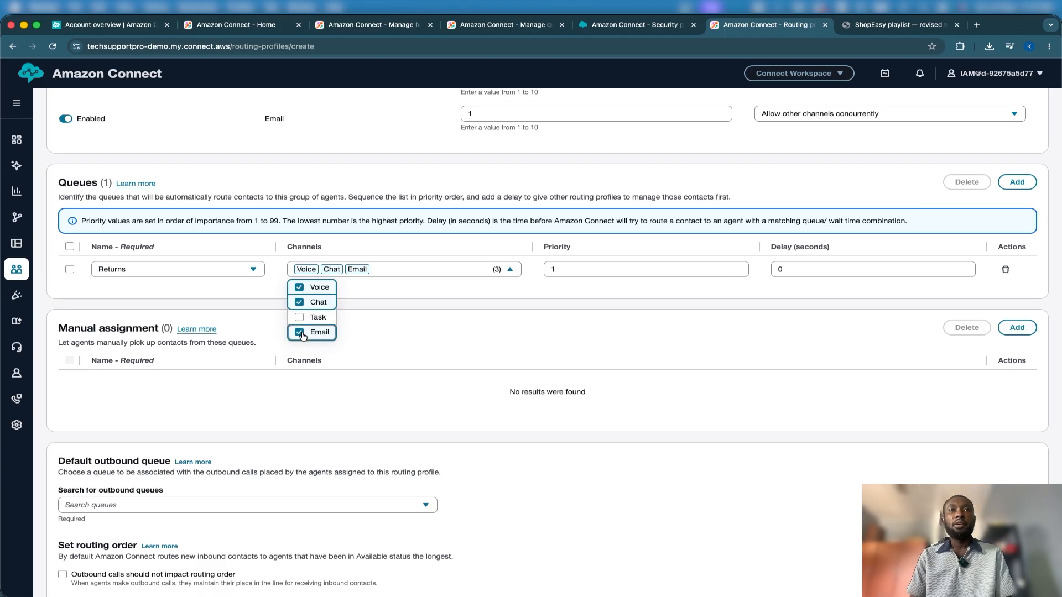
left_click(464, 333)
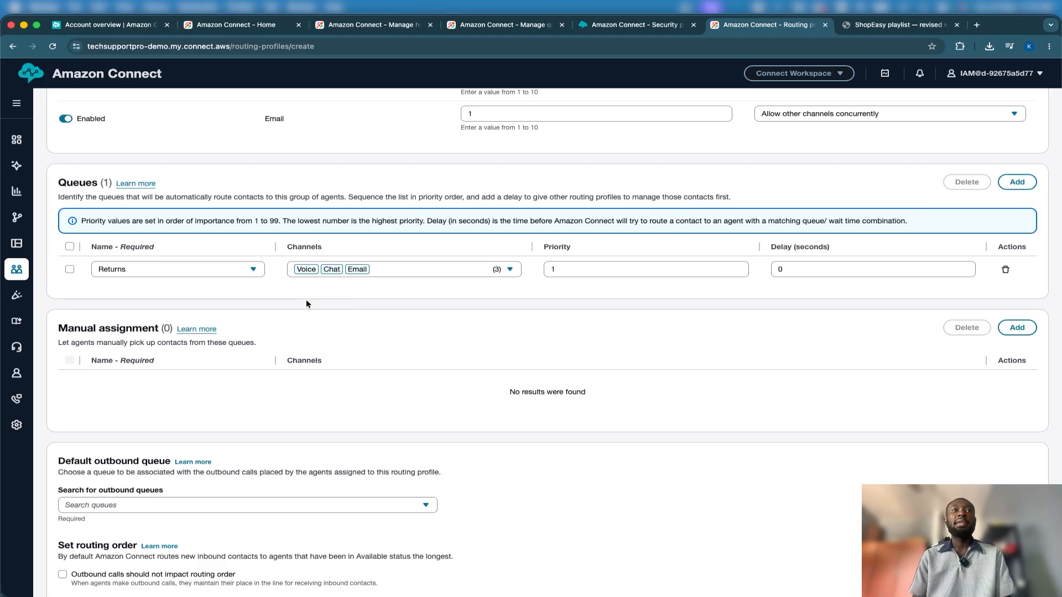
Add General Support as a second queue in the routing profile and set its priority to 2
left_click(1011, 191)
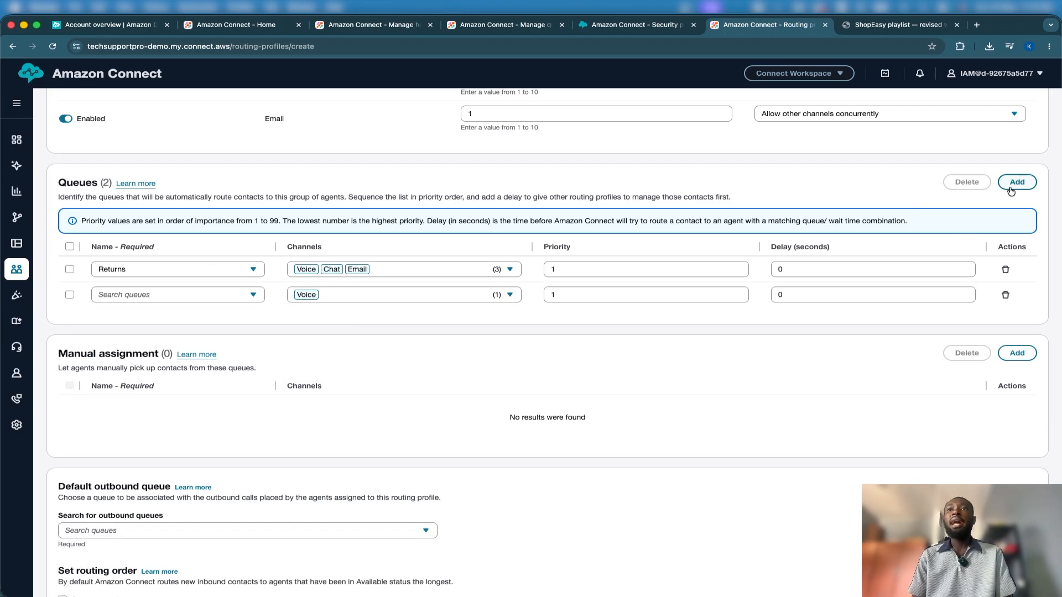
left_click(247, 290)
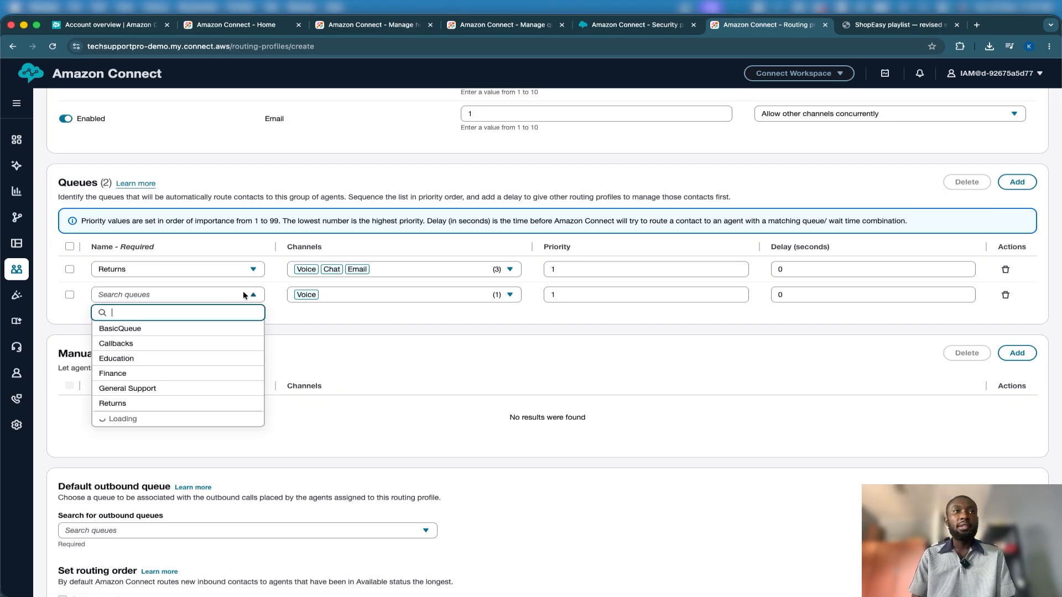
left_click(156, 385)
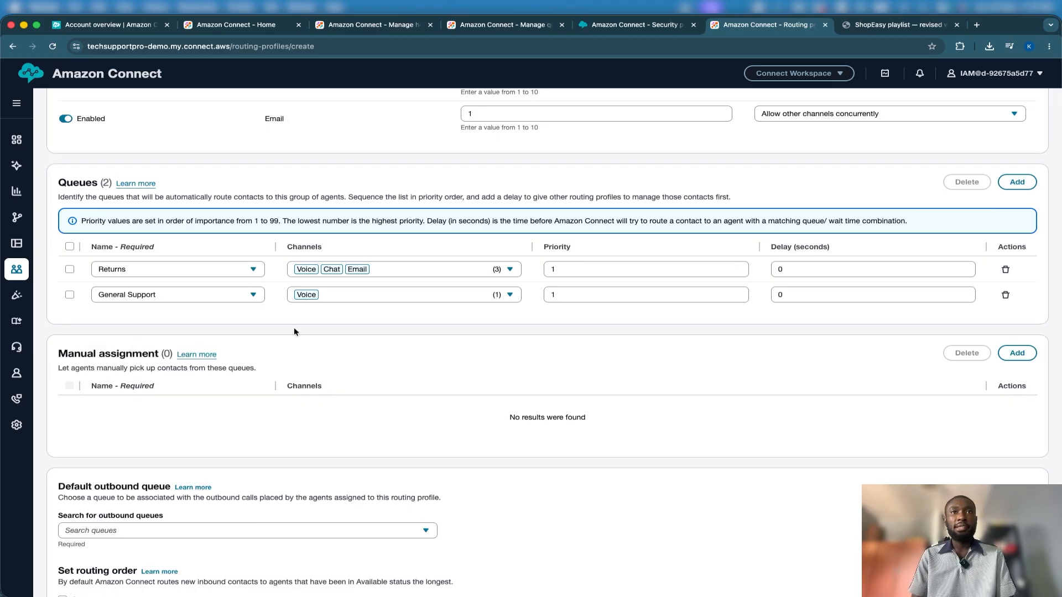
left_click(572, 290)
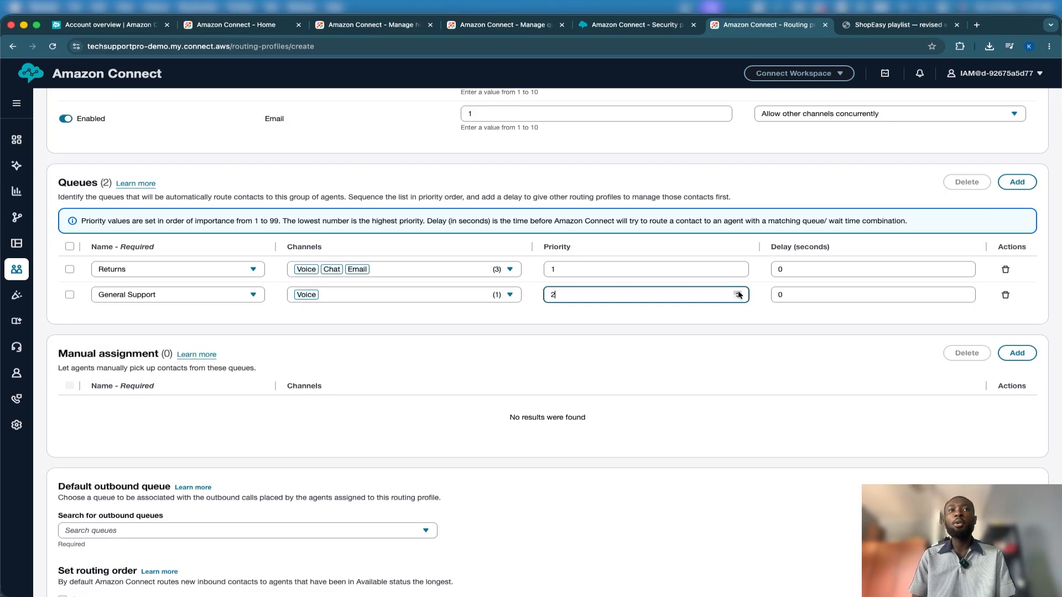
Limit the General Support queue's channels to Chat and Email, with Voice and Task deselected
left_click(429, 294)
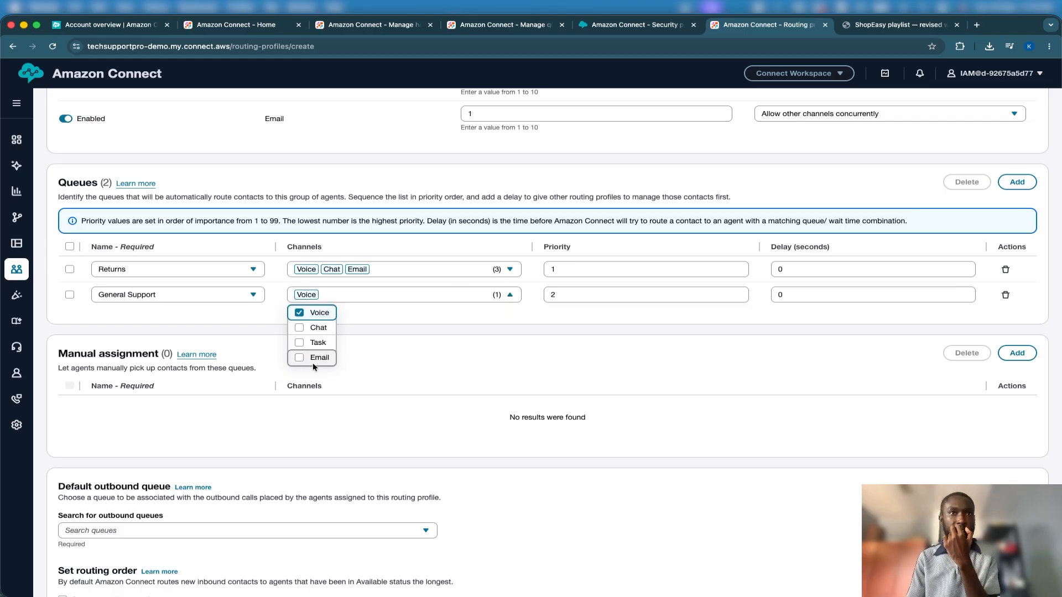
left_click(299, 312)
left_click(299, 327)
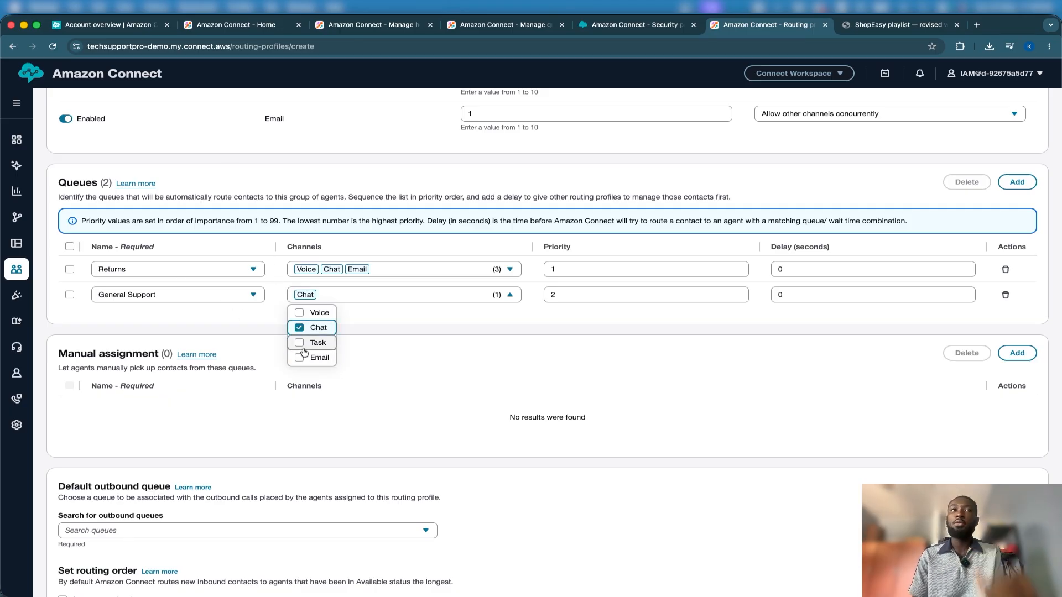
left_click(300, 358)
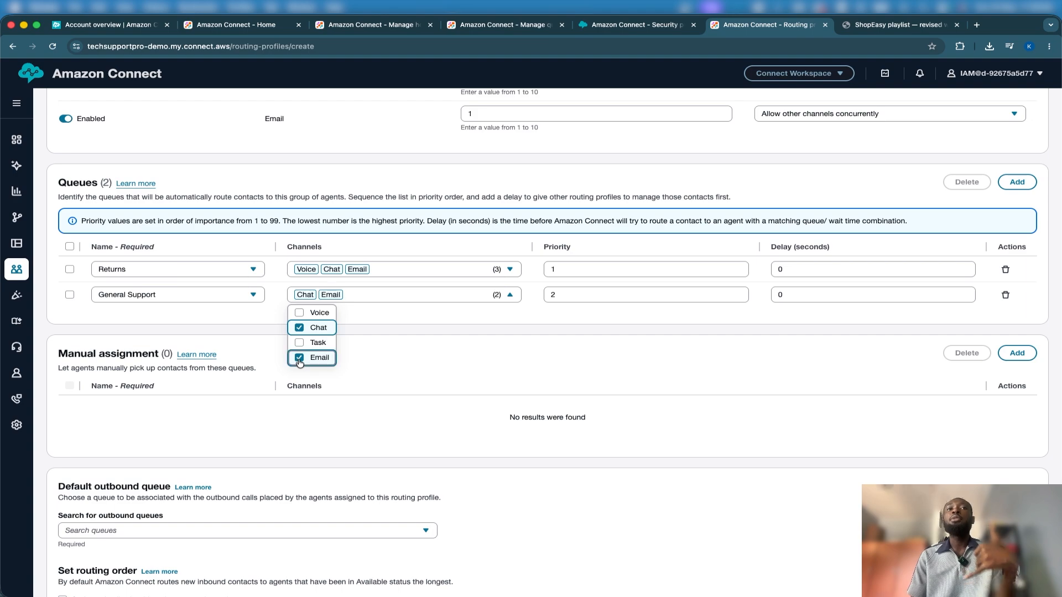
left_click(300, 343)
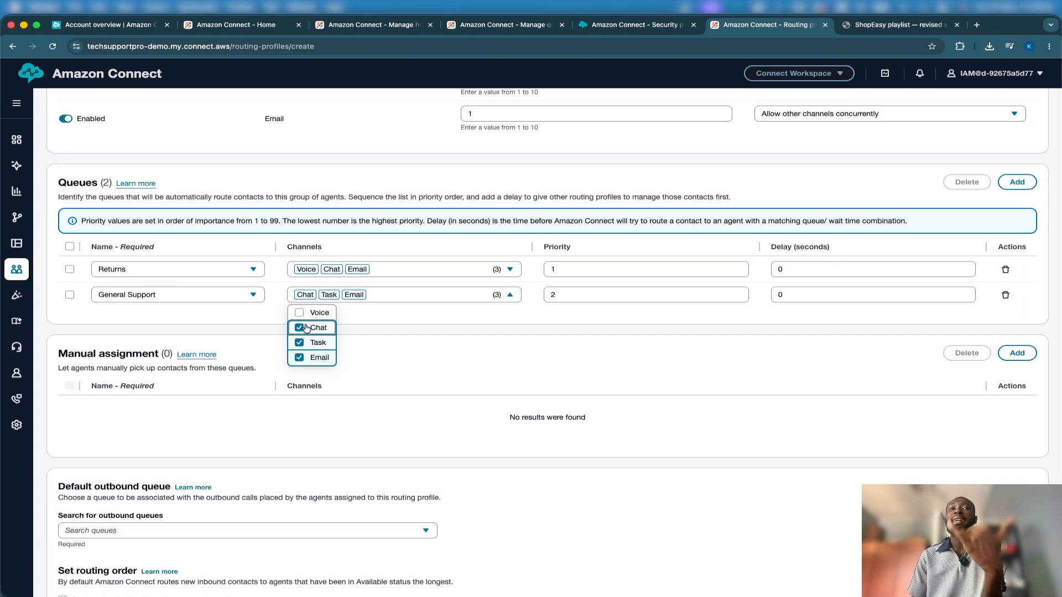
left_click(300, 343)
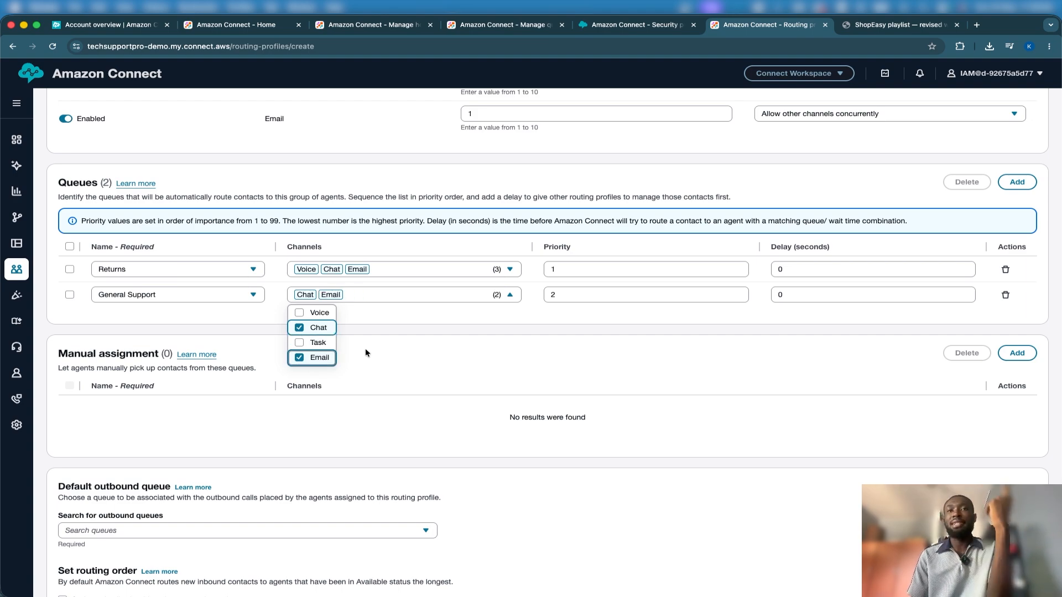
left_click(441, 337)
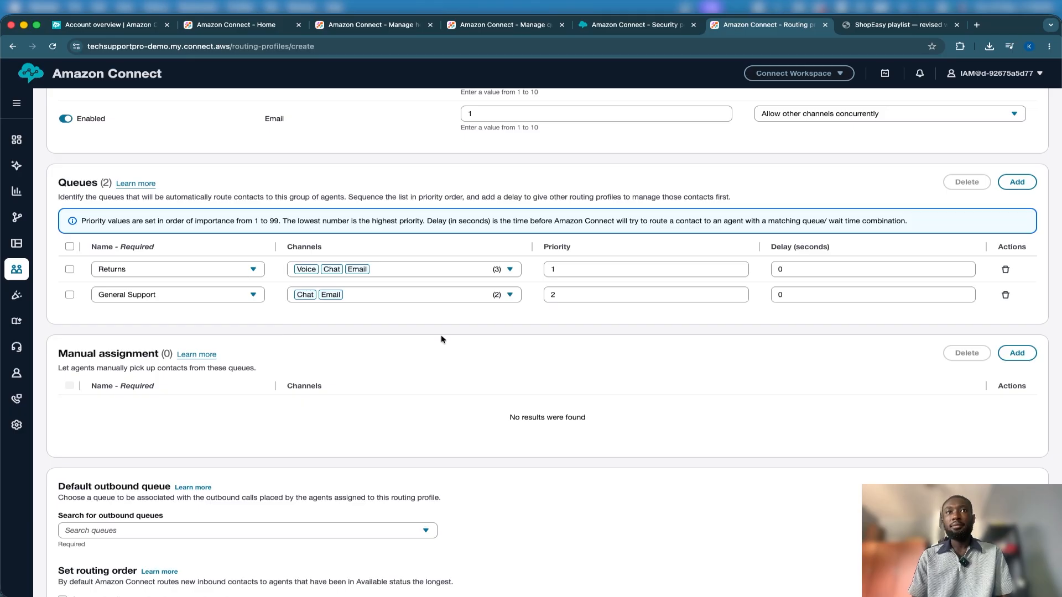
Set Returns as the default outbound queue of the Tier 2 Agent routing profile
scroll(441, 338, "up", 2)
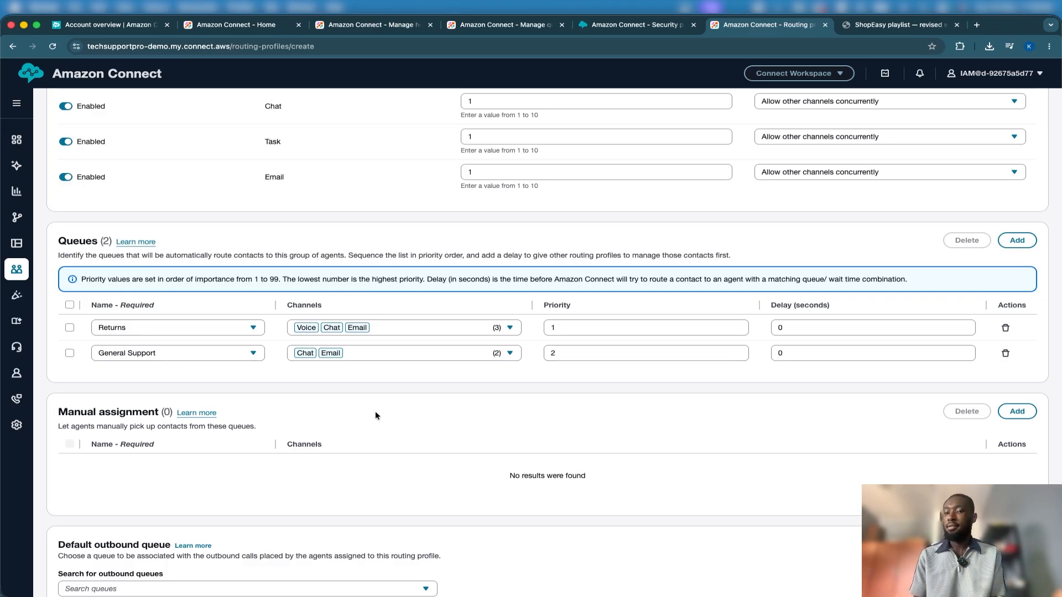
scroll(375, 415, "down", 2)
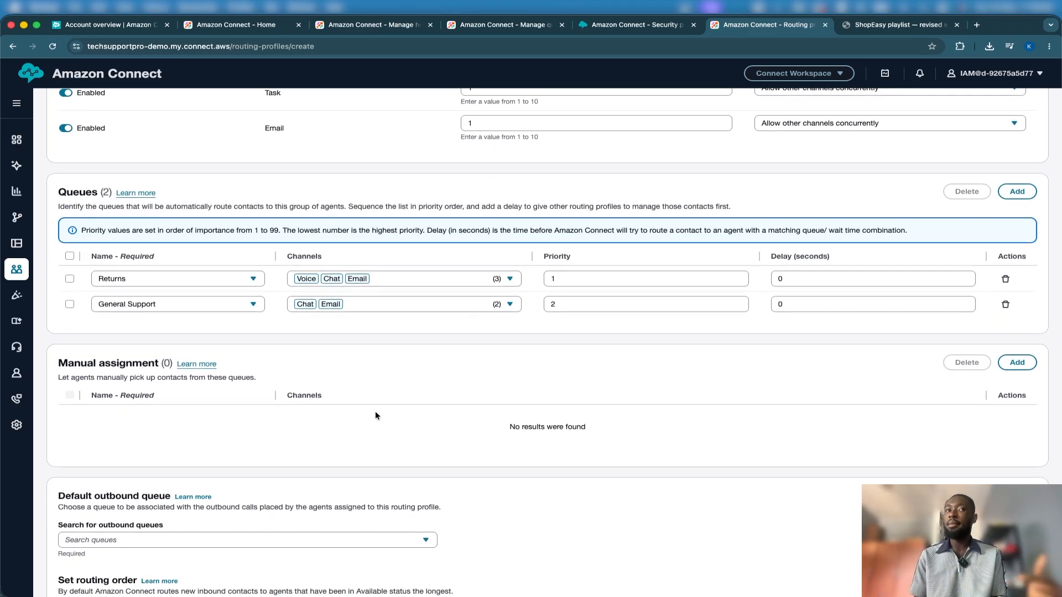
scroll(375, 415, "down", 5)
left_click(287, 286)
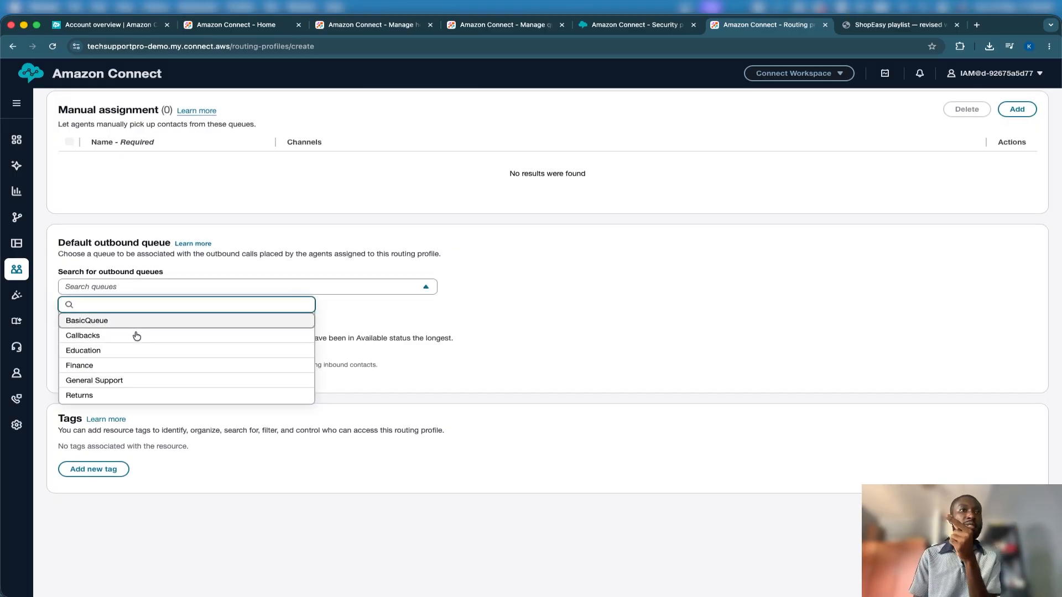
left_click(117, 395)
Set the General Support queue's delay to 5 seconds
scroll(617, 375, "up", 1)
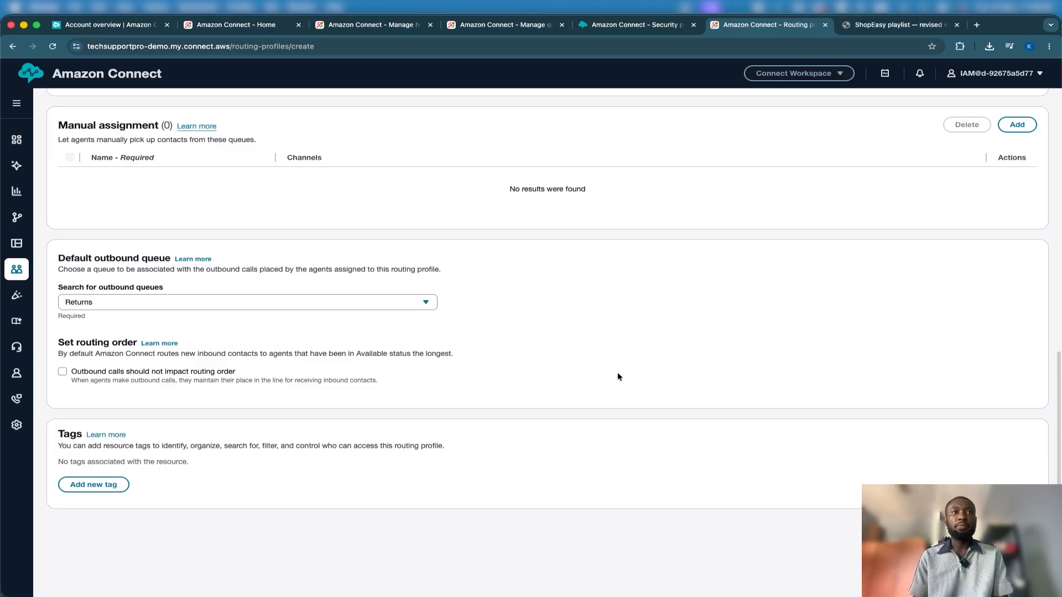
scroll(617, 377, "up", 12)
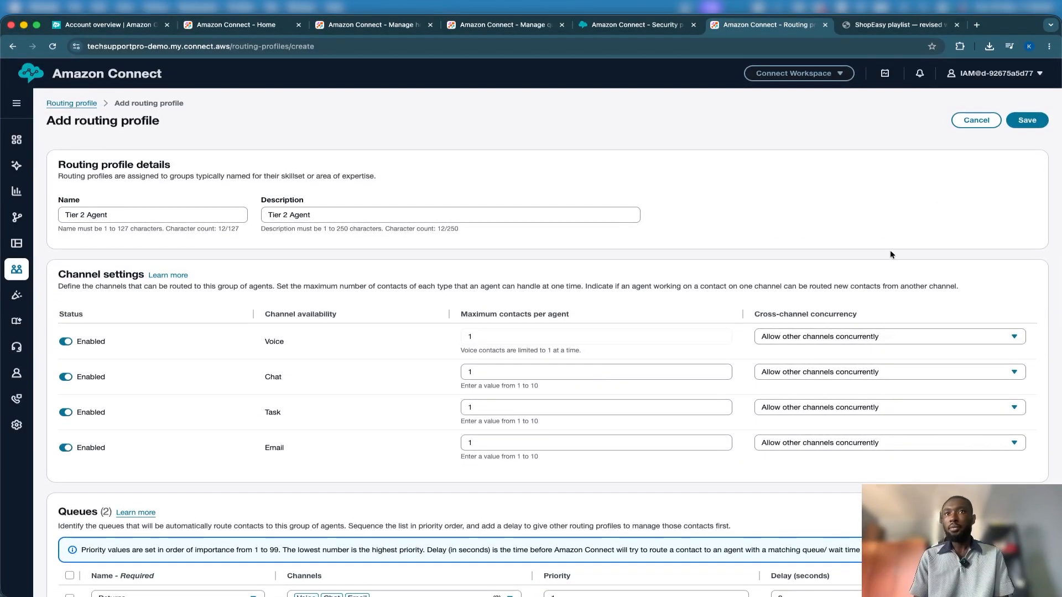
scroll(883, 284, "down", 10)
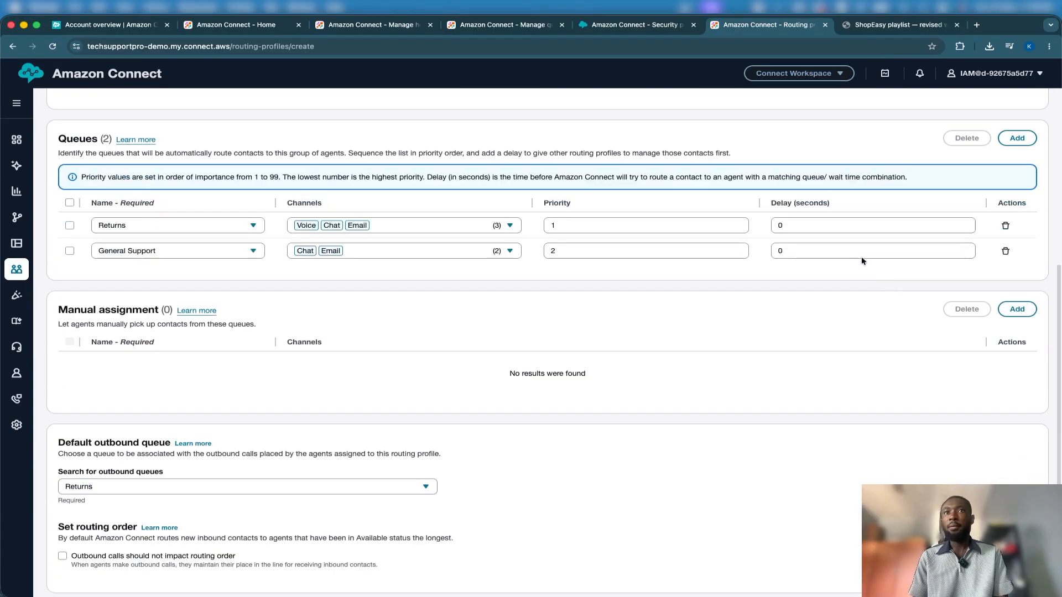
left_click(847, 254)
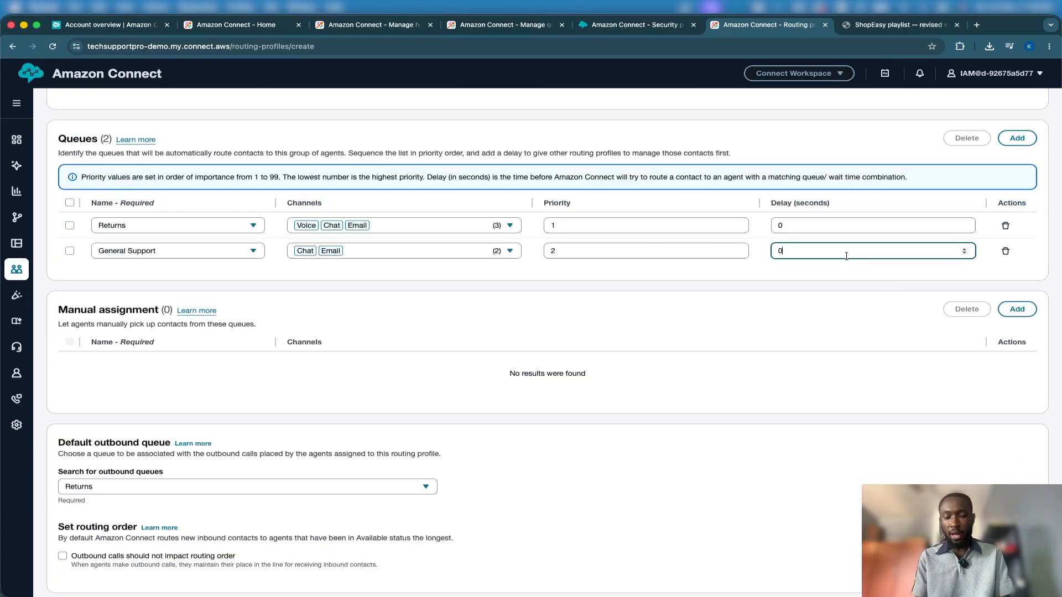
type("5")
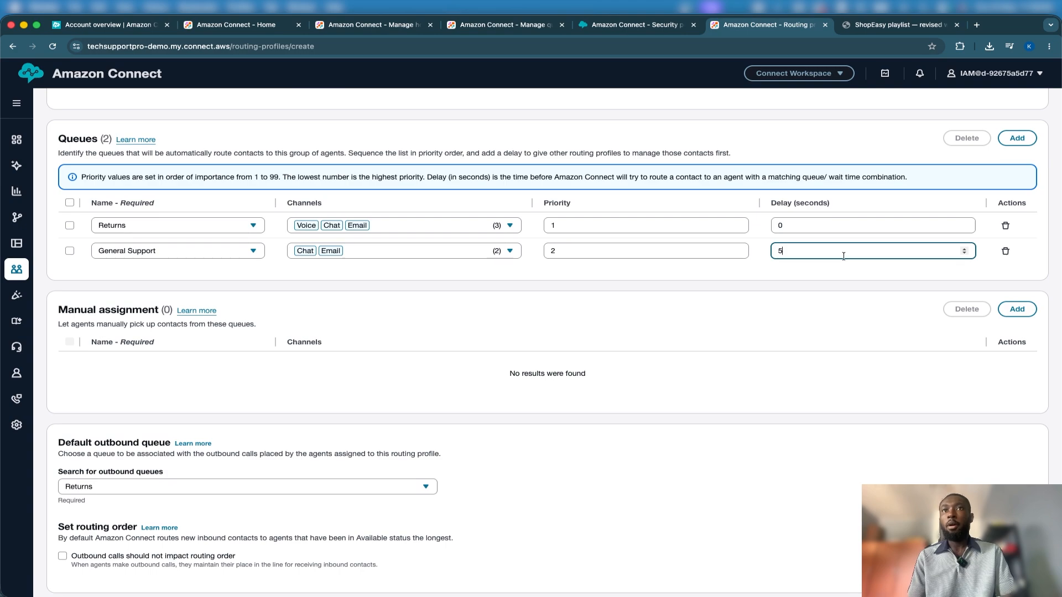
left_click(769, 297)
Save the Tier 2 Agent routing profile
scroll(769, 297, "up", 2)
scroll(768, 296, "up", 5)
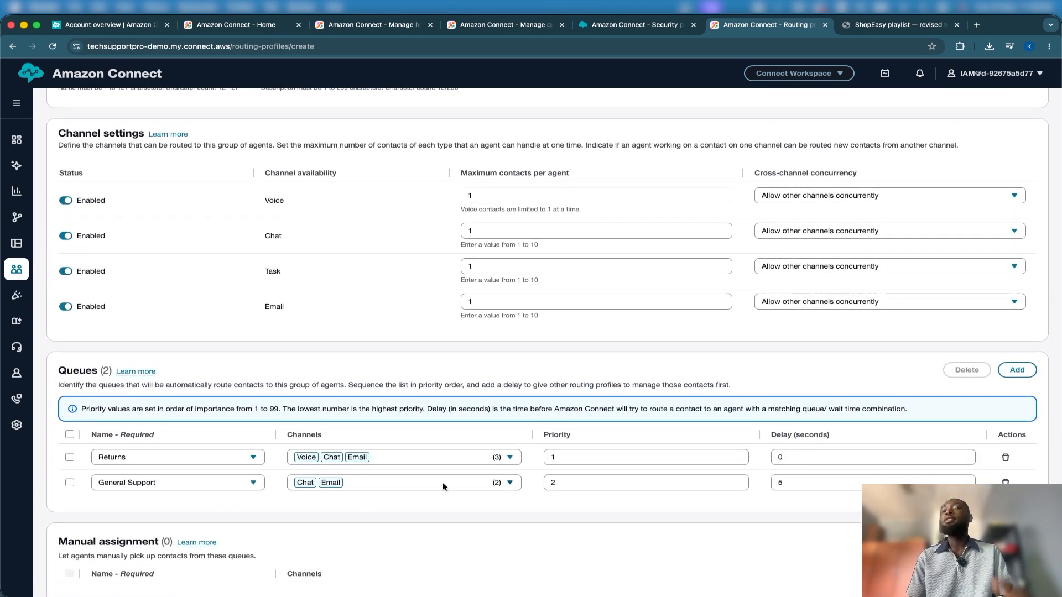
left_click(796, 479)
scroll(800, 479, "up", 3)
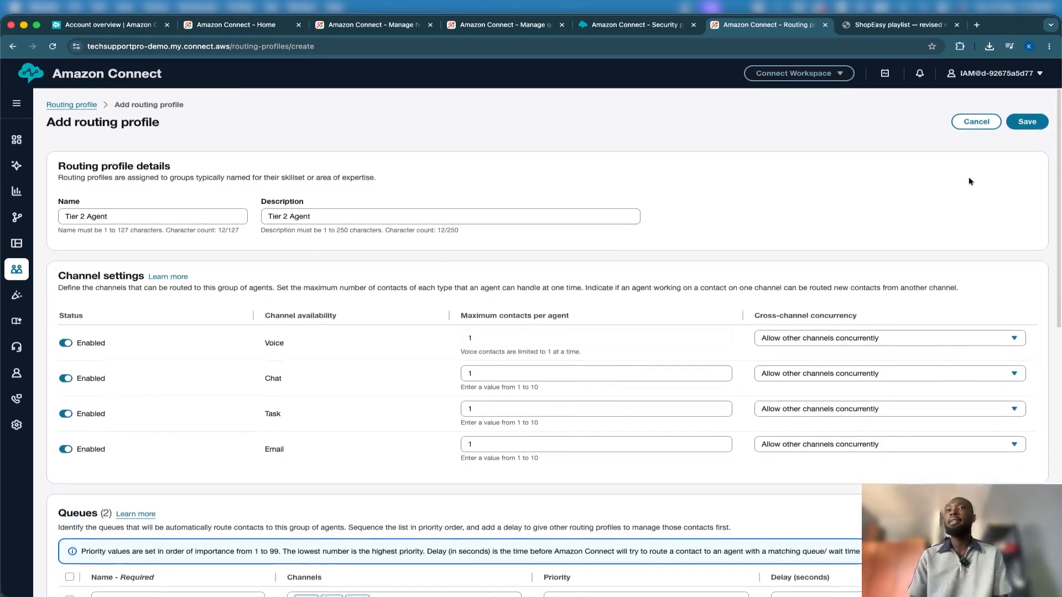
left_click(1027, 120)
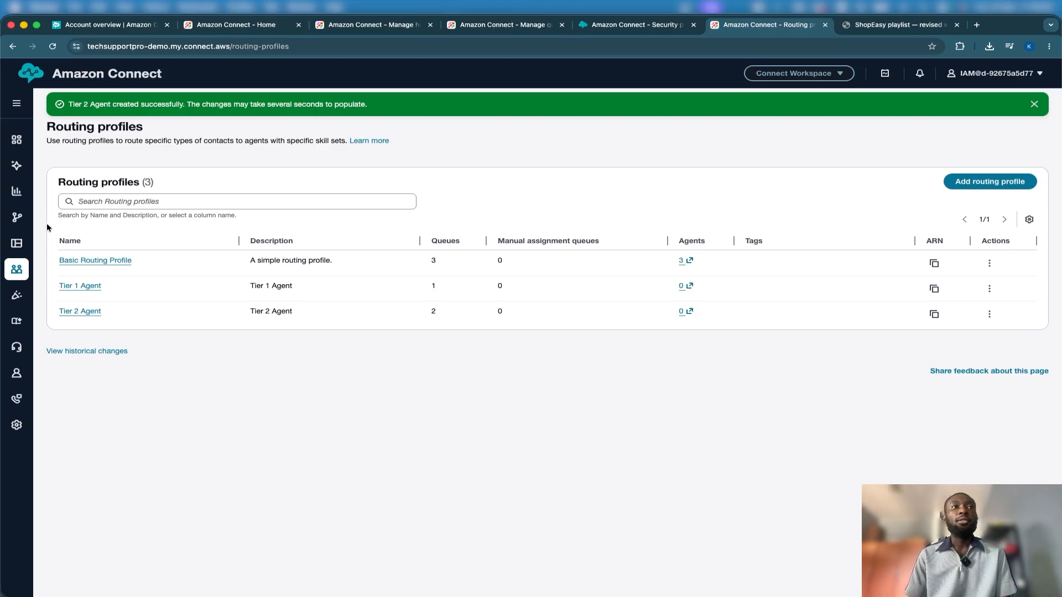
Open the user management page in a new browser tab and switch to it
mouse_move(17, 268)
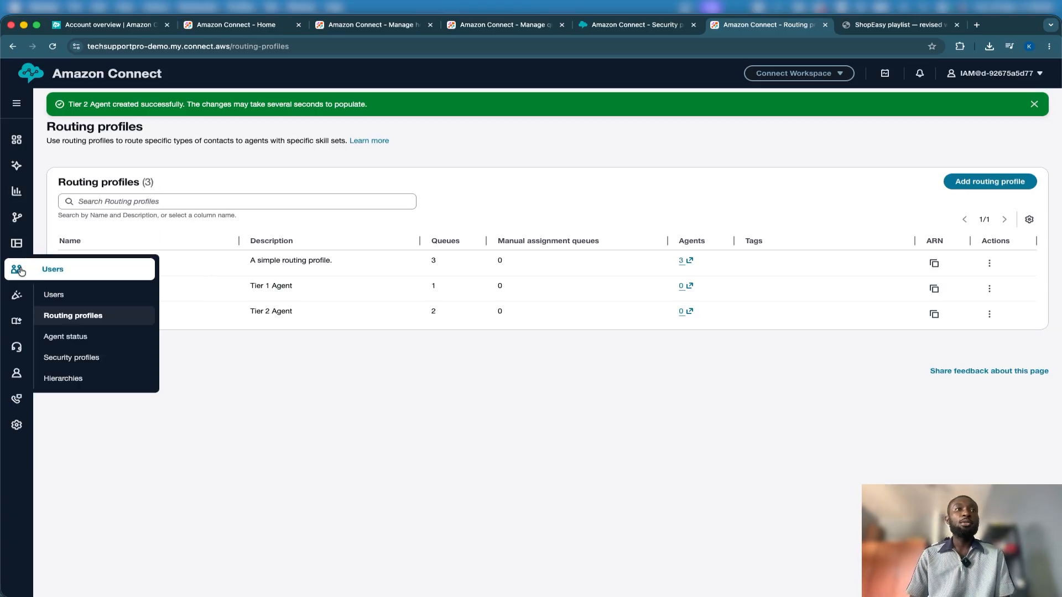
right_click(67, 295)
left_click(70, 297)
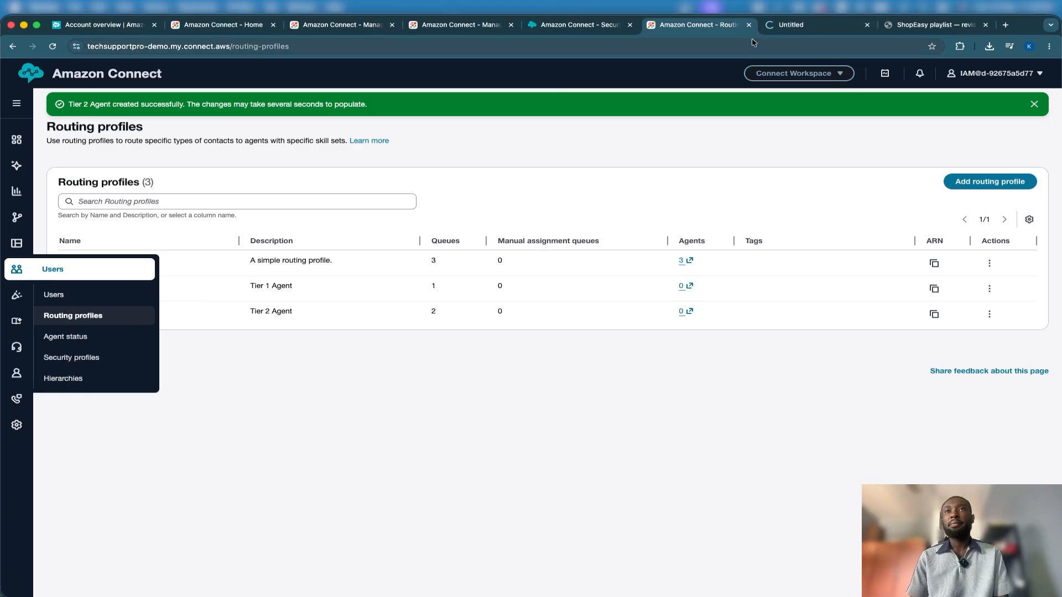
left_click(791, 25)
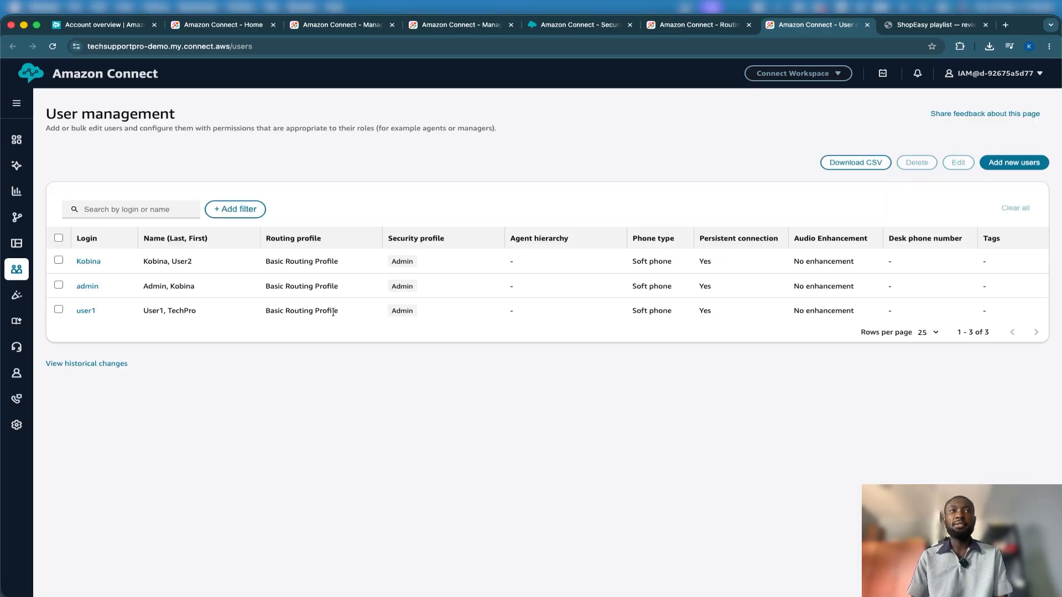
Start adding a new user manually, entering the first name, ShopEasy as the last name and KShopEasy as the login
left_click(1004, 164)
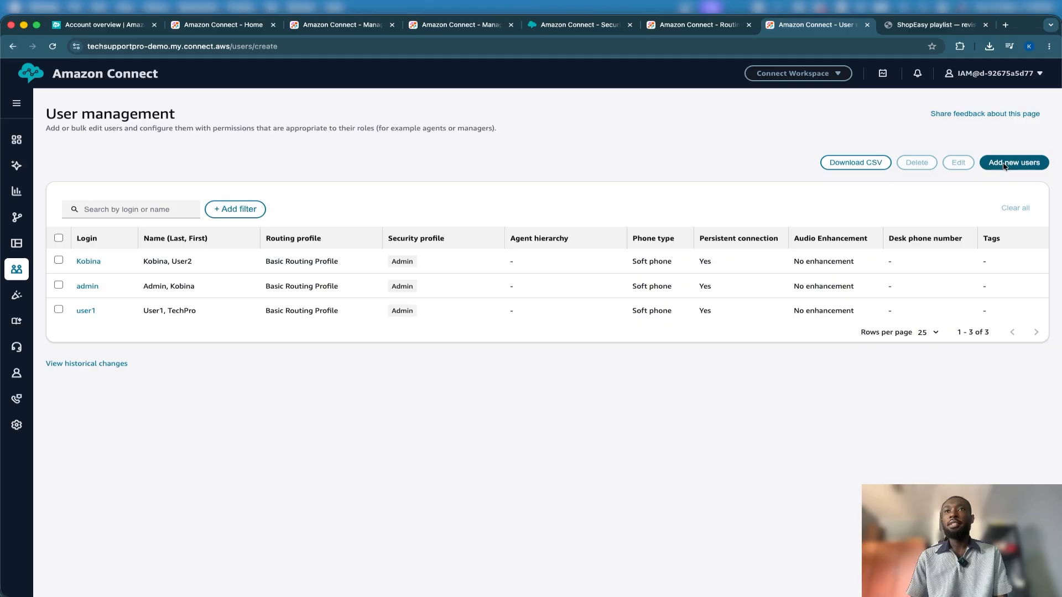
left_click(142, 272)
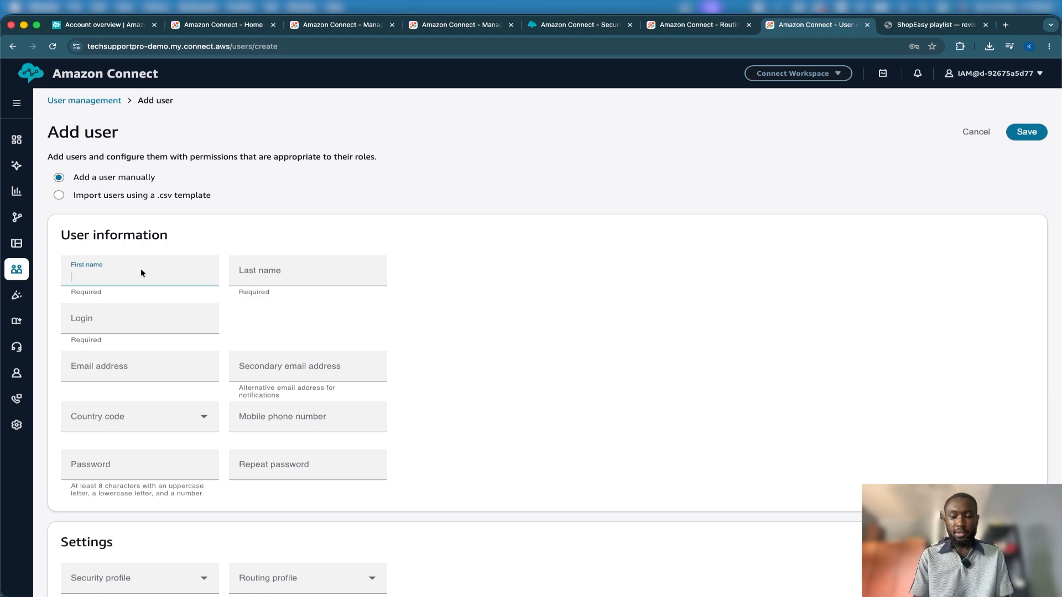
type("Kobina")
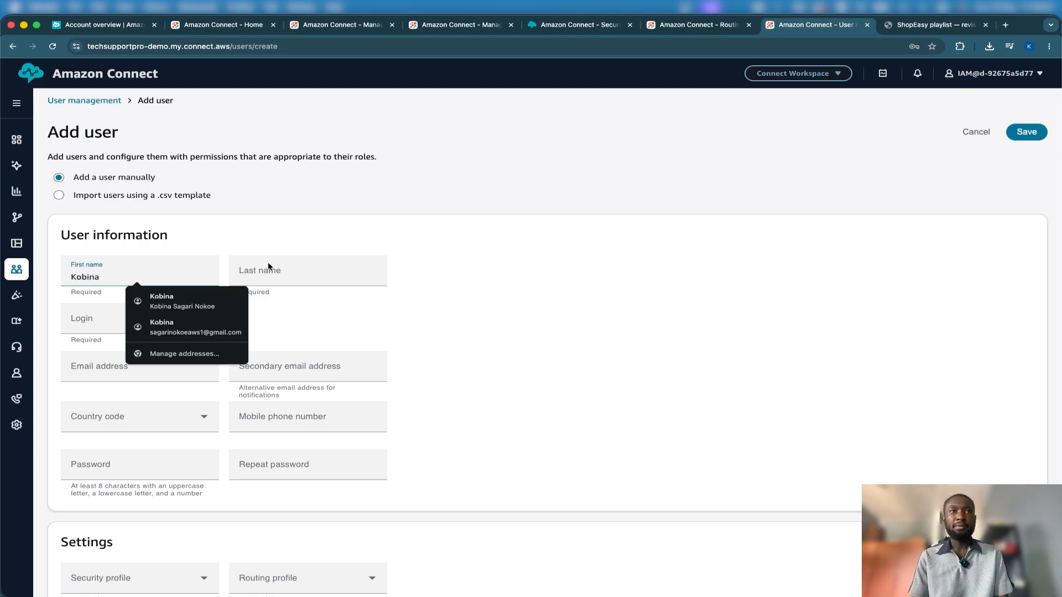
left_click(276, 267)
type("ShopEasy")
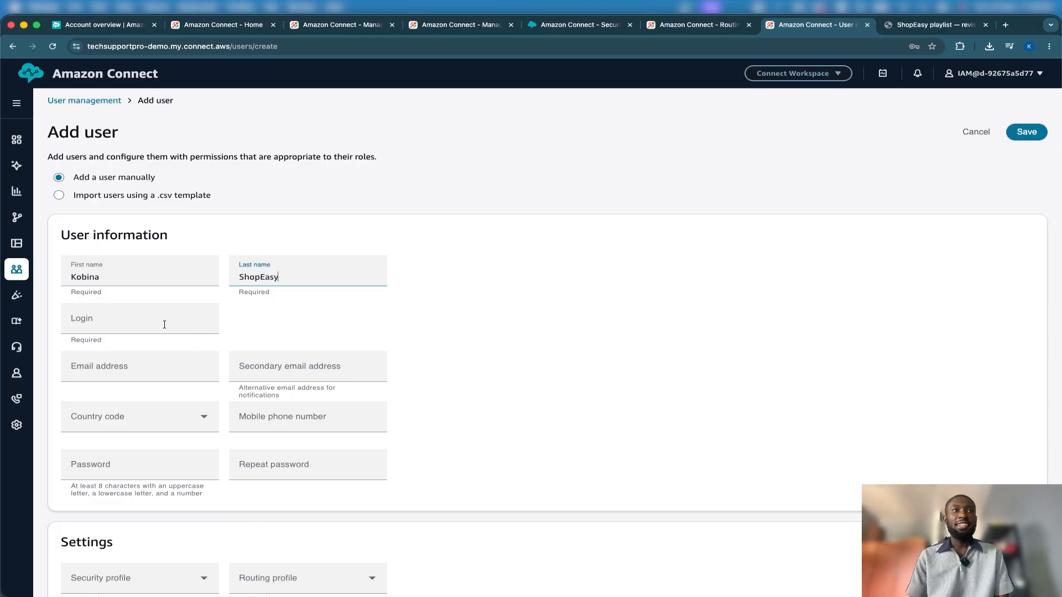
left_click(164, 323)
type("KShop")
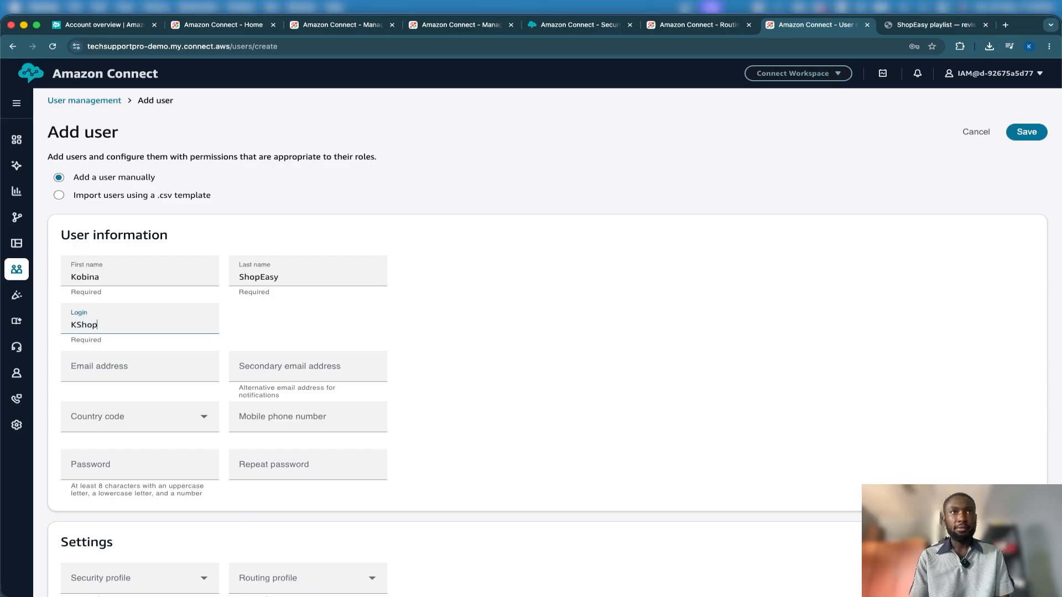
type("Eas")
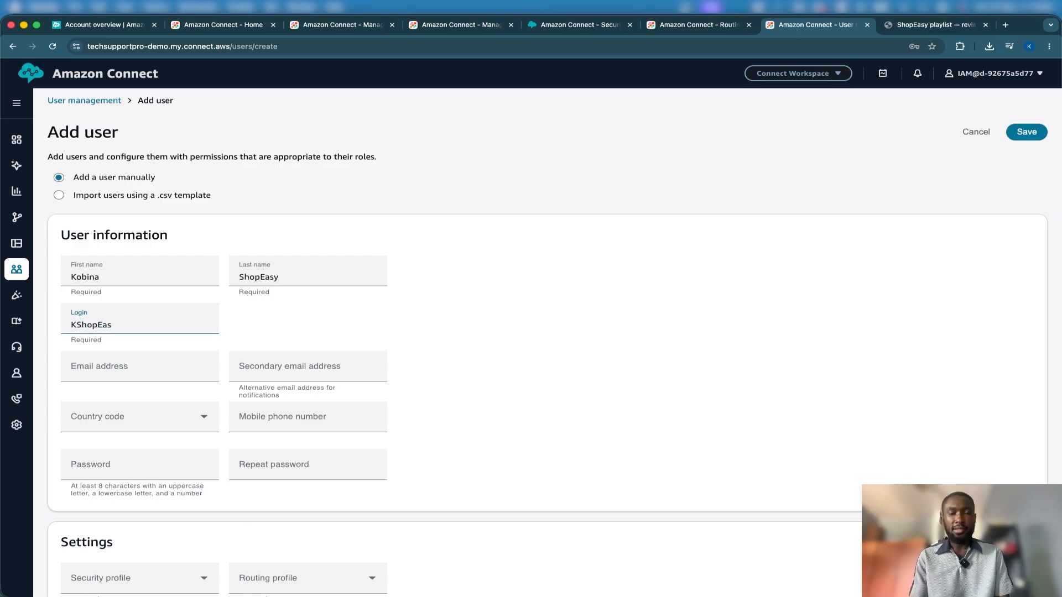
type("y")
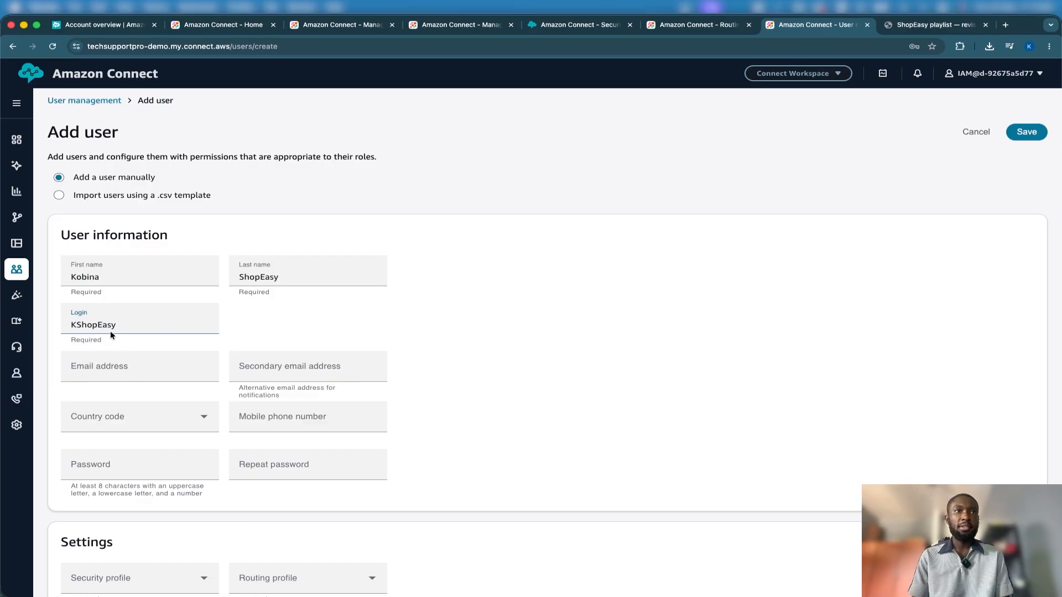
Fill in the user's primary and secondary email addresses from the saved entry, and leave the mobile phone number empty
left_click(156, 370)
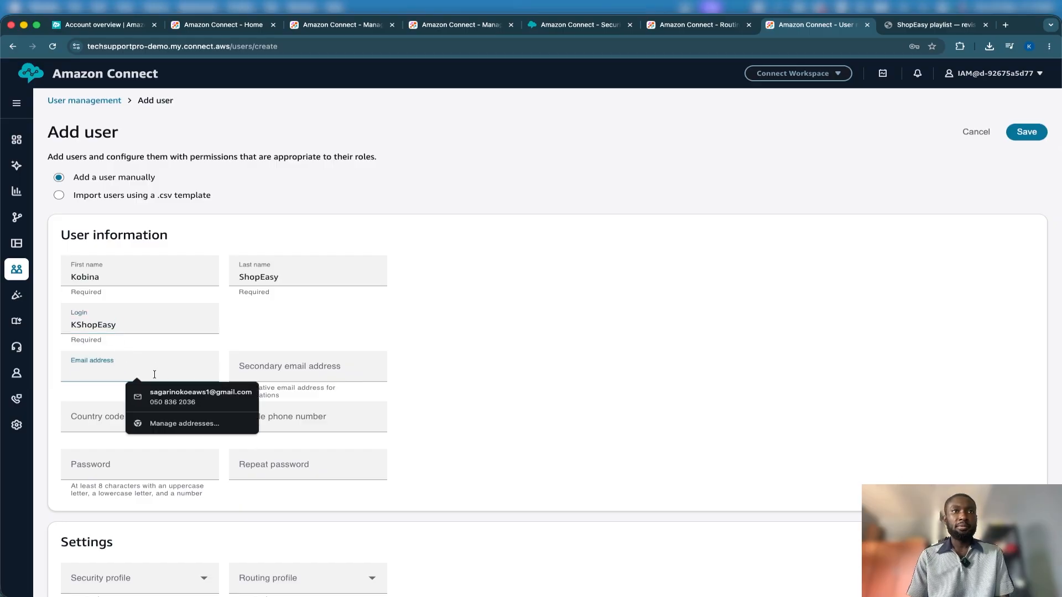
left_click(163, 393)
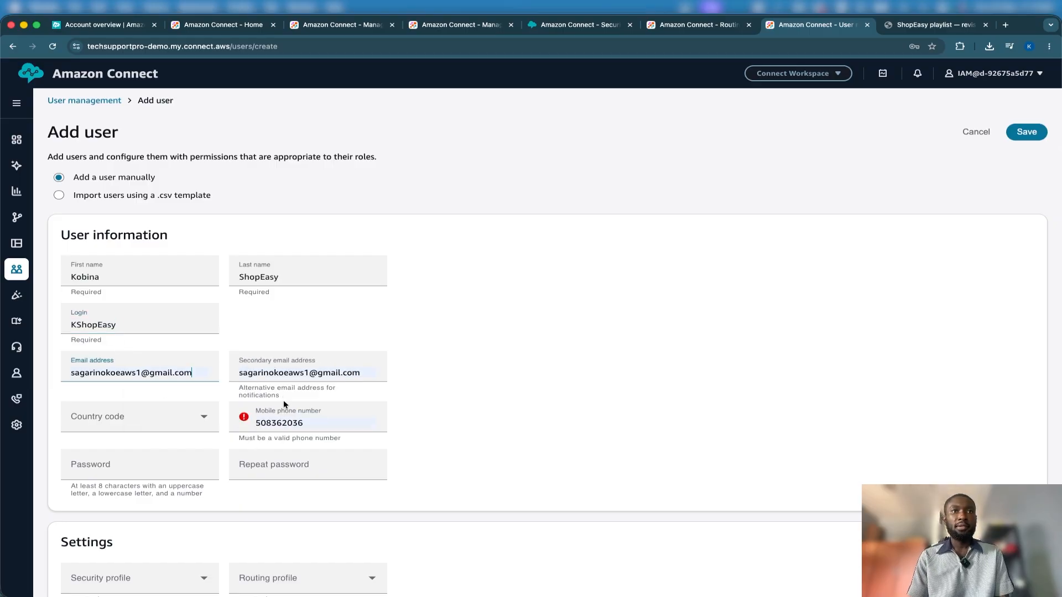
left_click(280, 423)
double_click(280, 423)
key("BackSpace")
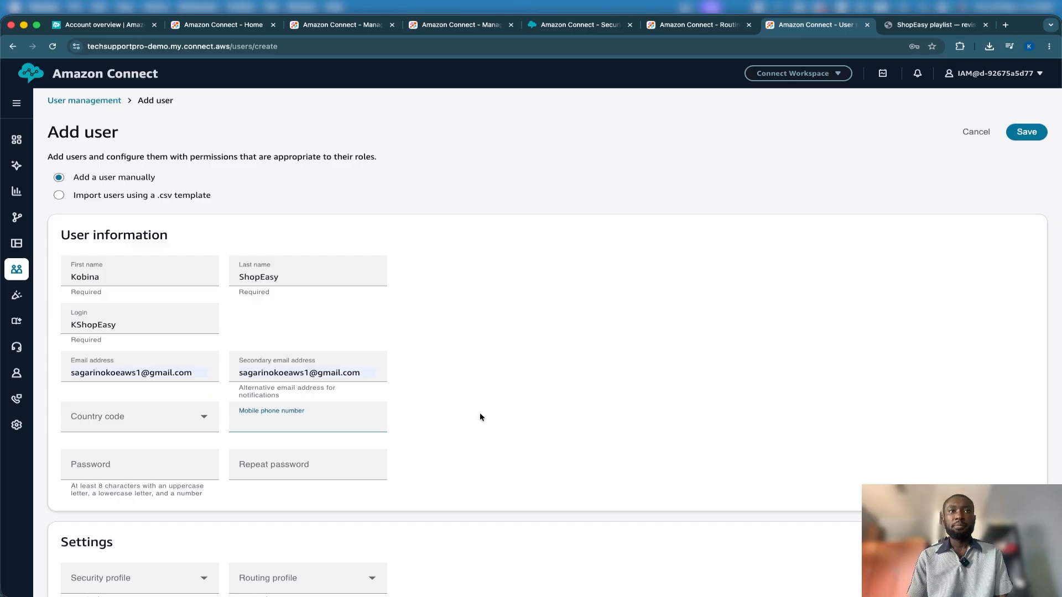
left_click(480, 417)
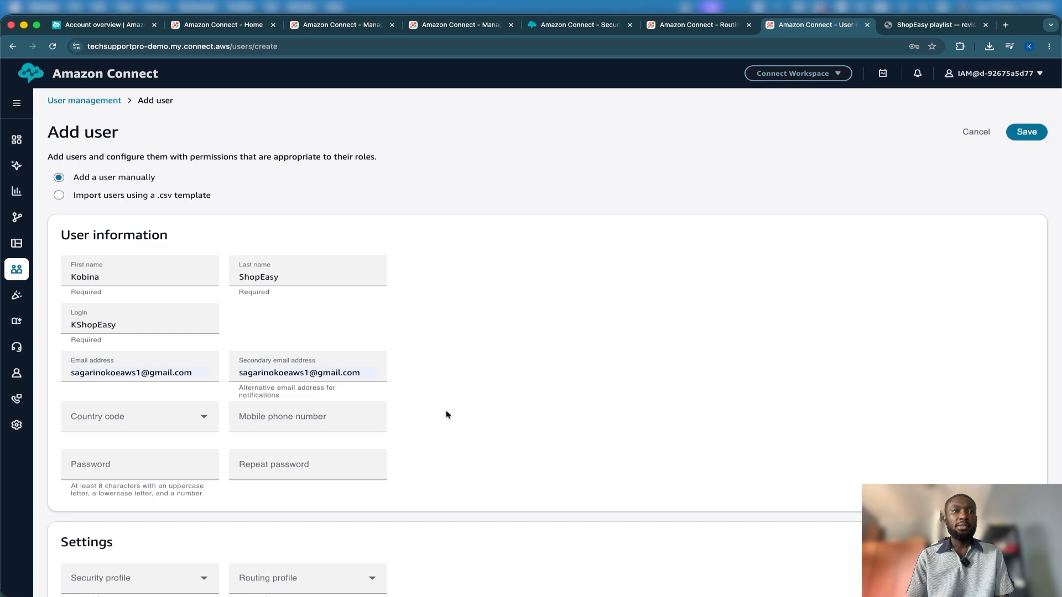
Enter the new user's password and repeat it for confirmation
scroll(447, 414, "down", 1)
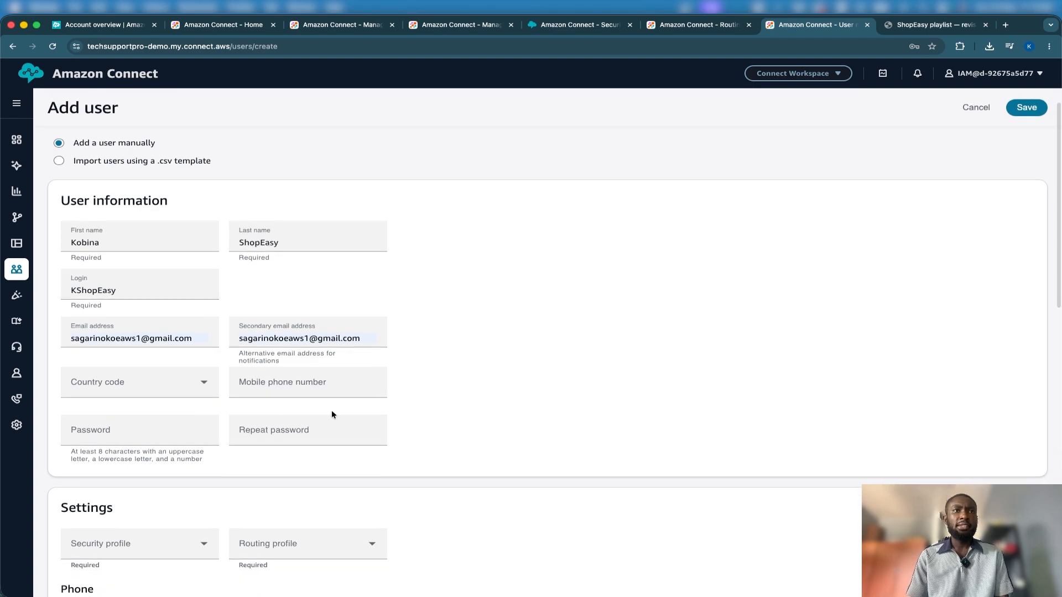
left_click(131, 432)
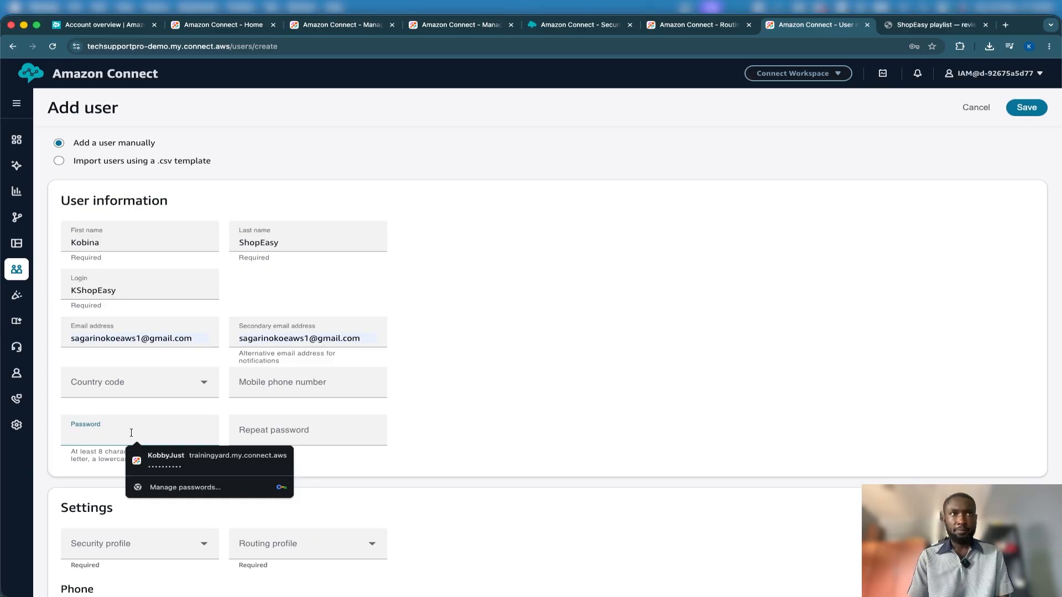
type("P")
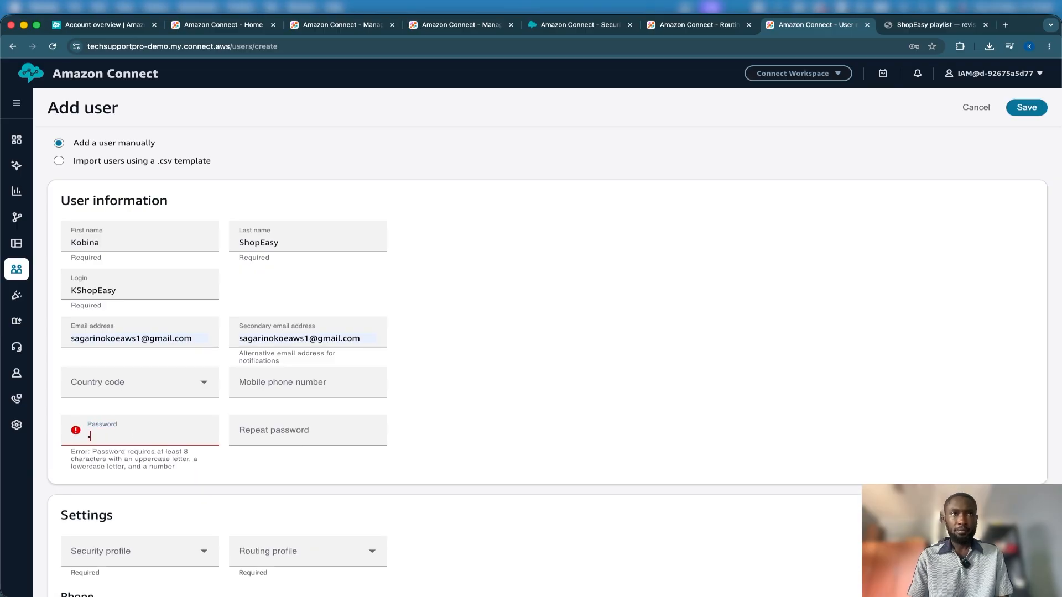
type("ass")
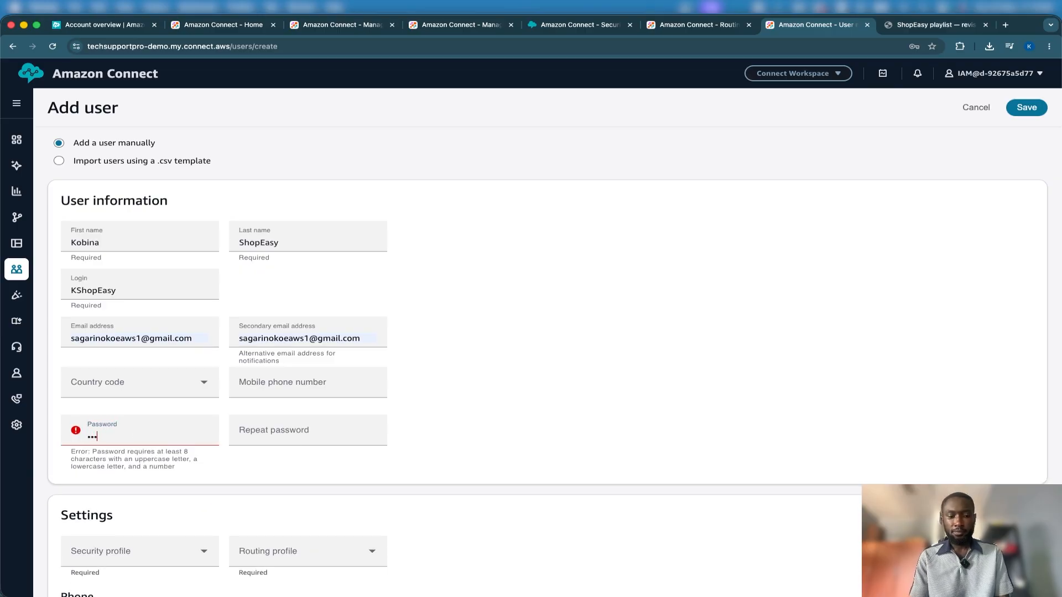
type("word123")
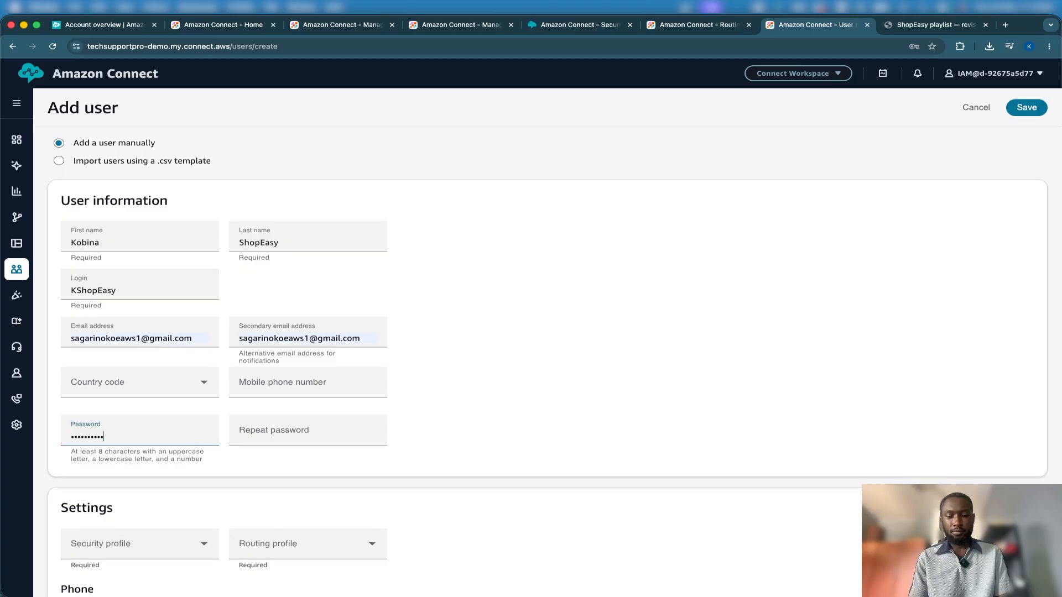
key("Tab")
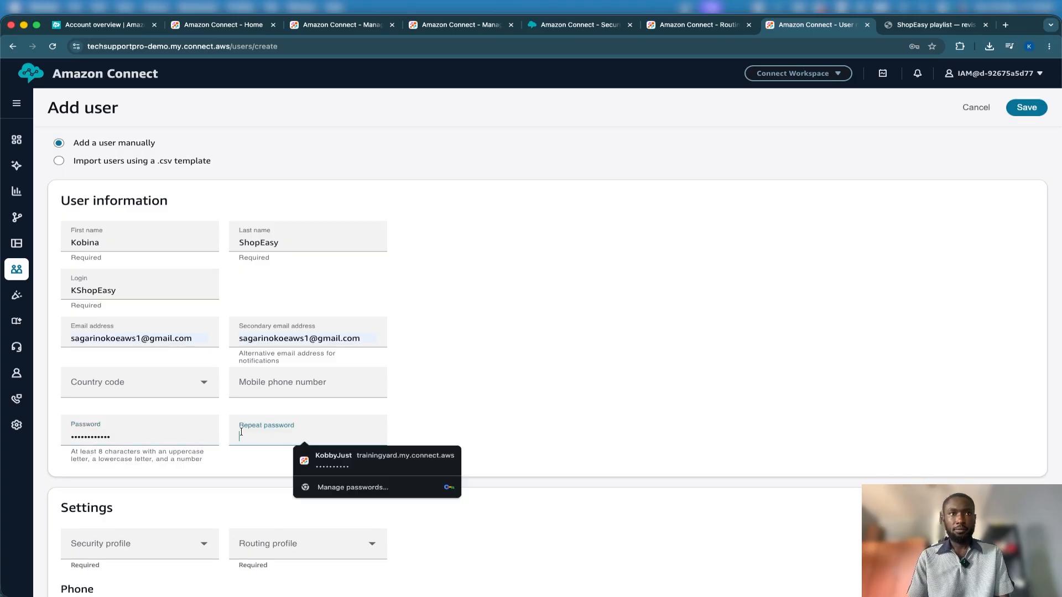
type("Password123")
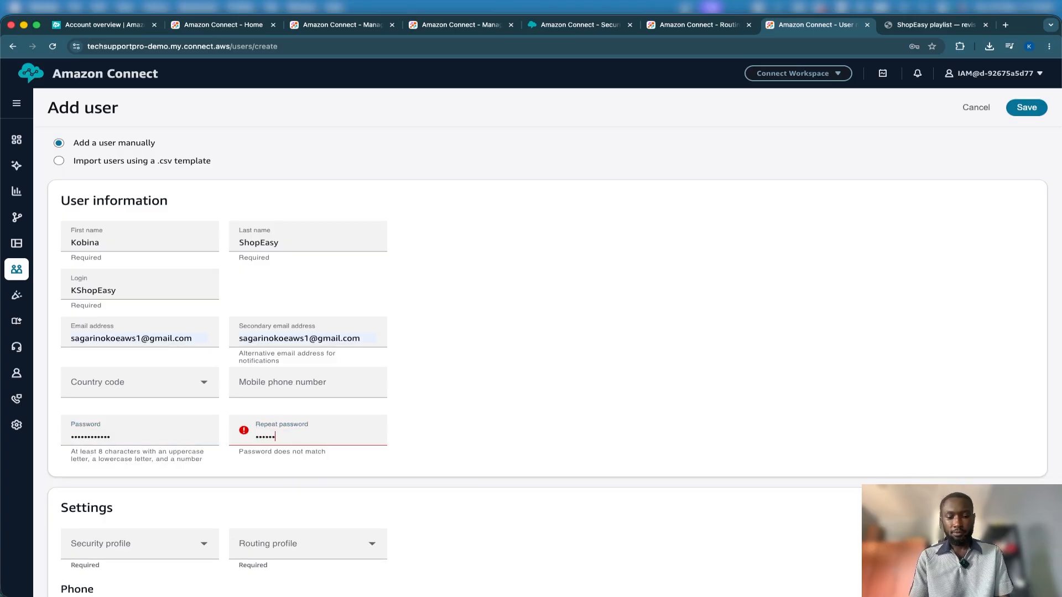
type("!")
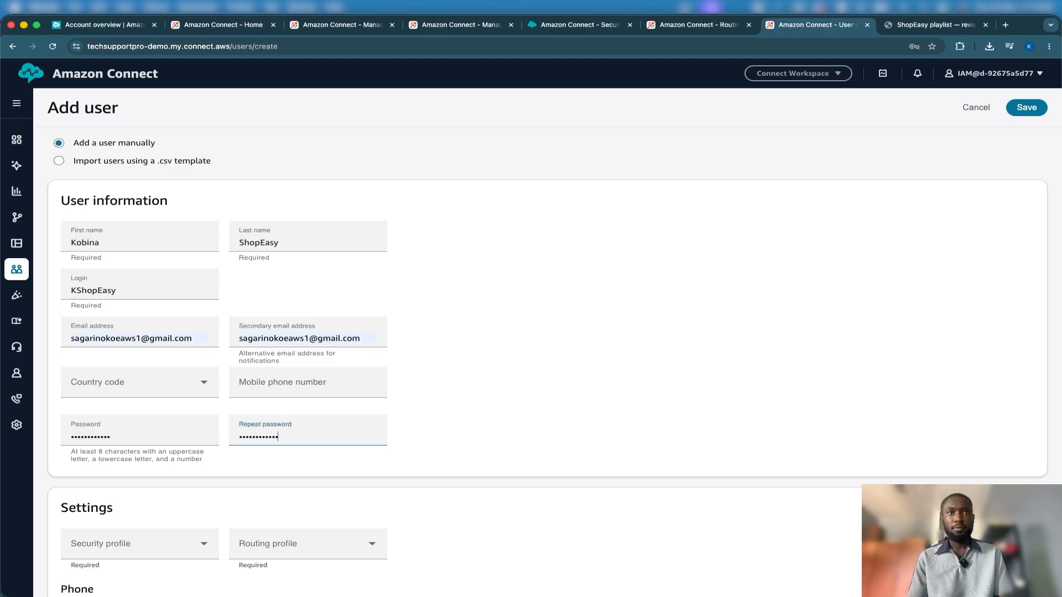
Assign the Admin security profile and the Tier 1 Agent routing profile to the new user
scroll(444, 422, "down", 2)
scroll(444, 418, "down", 3)
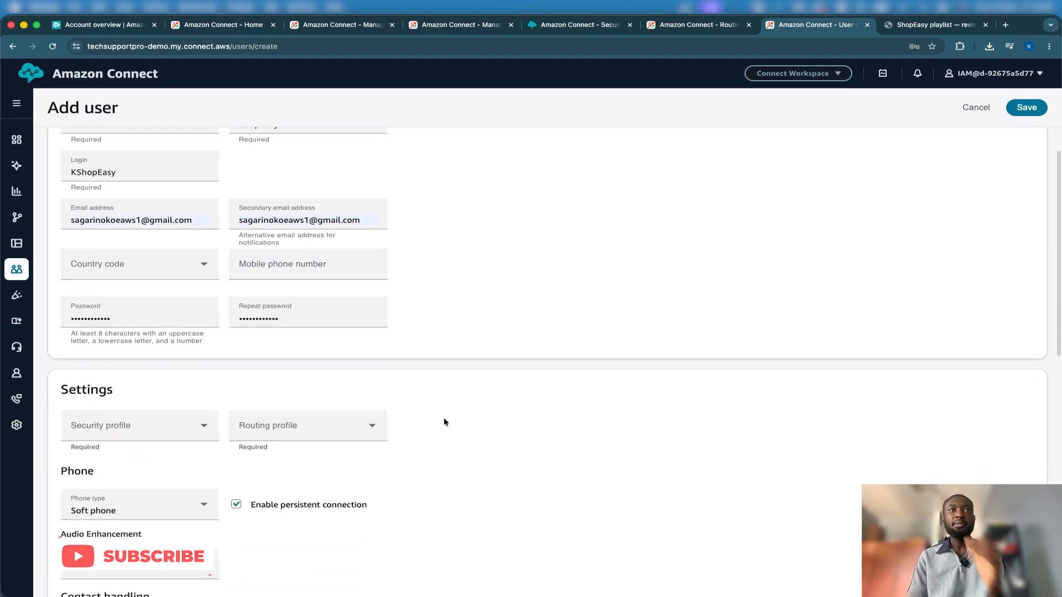
left_click(189, 367)
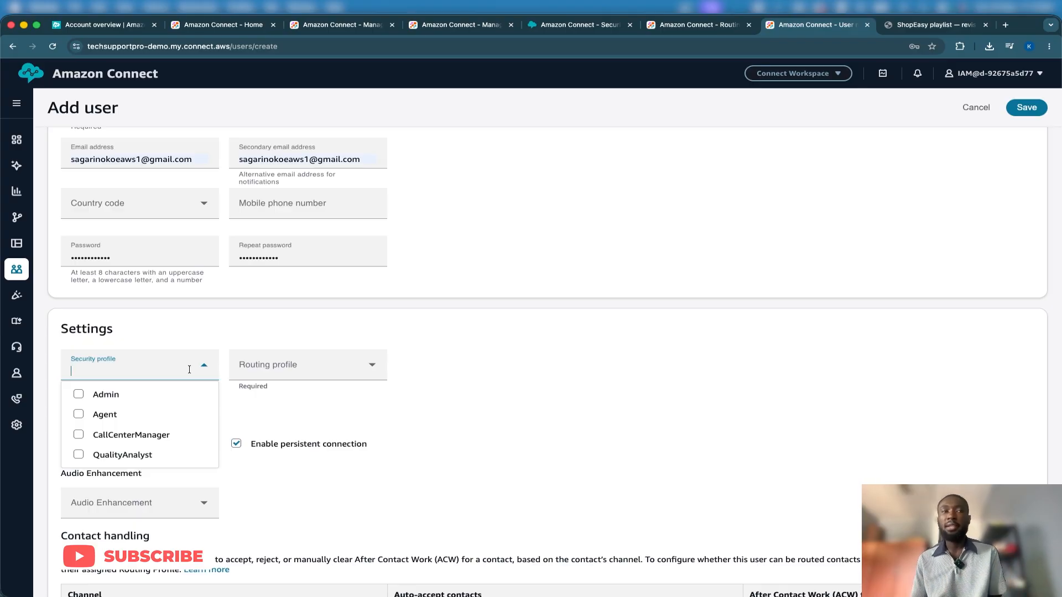
scroll(546, 301, "up", 5)
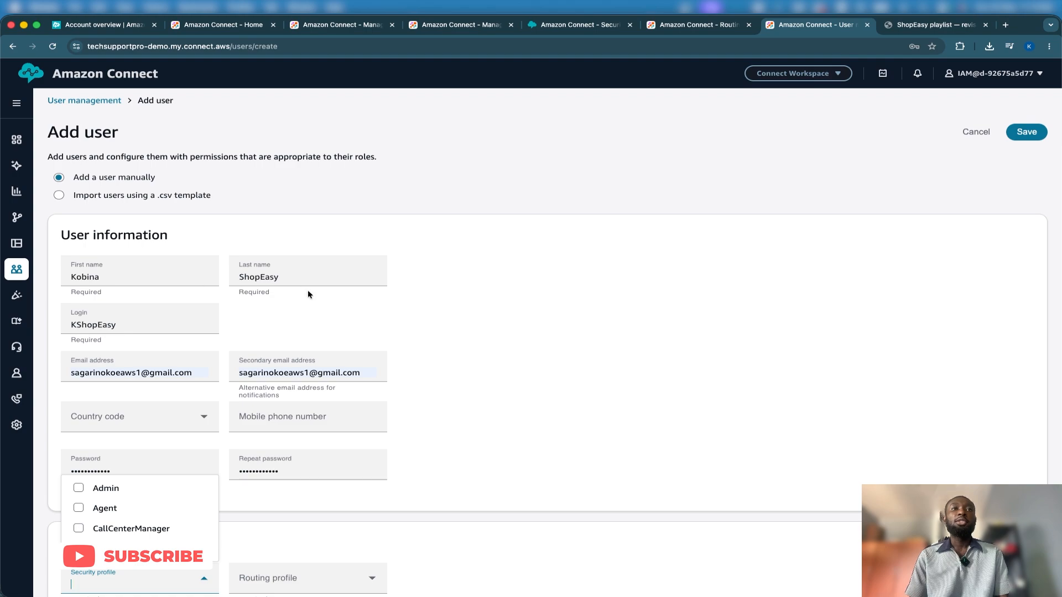
scroll(307, 290, "down", 7)
left_click(84, 224)
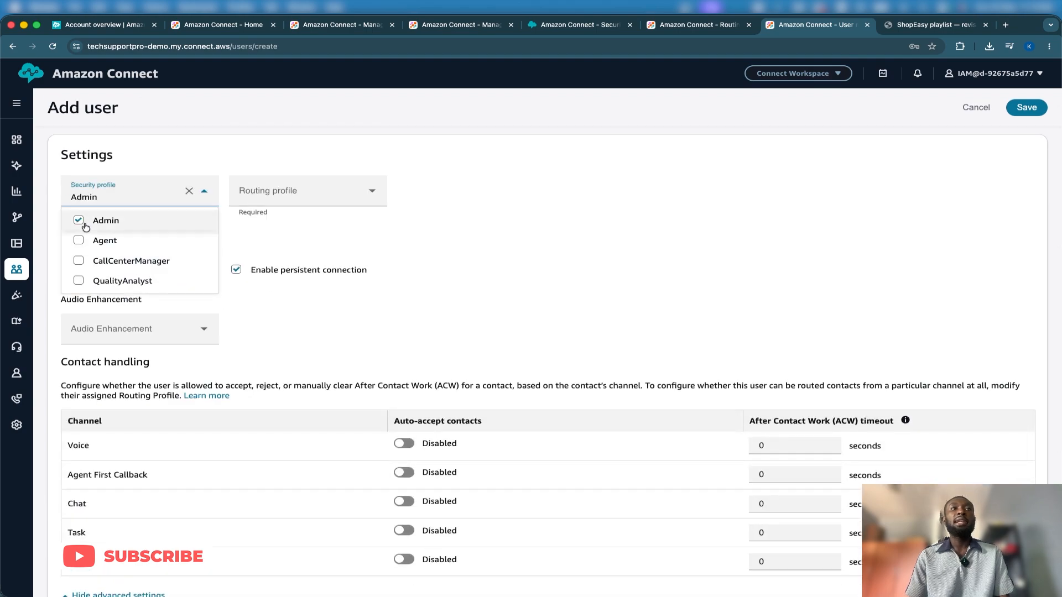
left_click(462, 214)
left_click(340, 189)
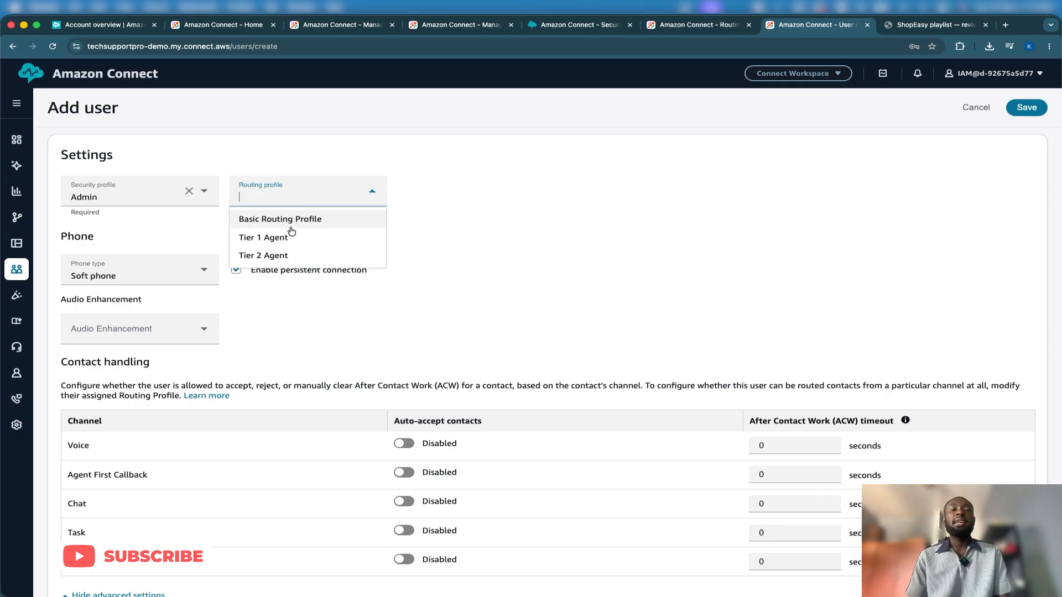
left_click(330, 242)
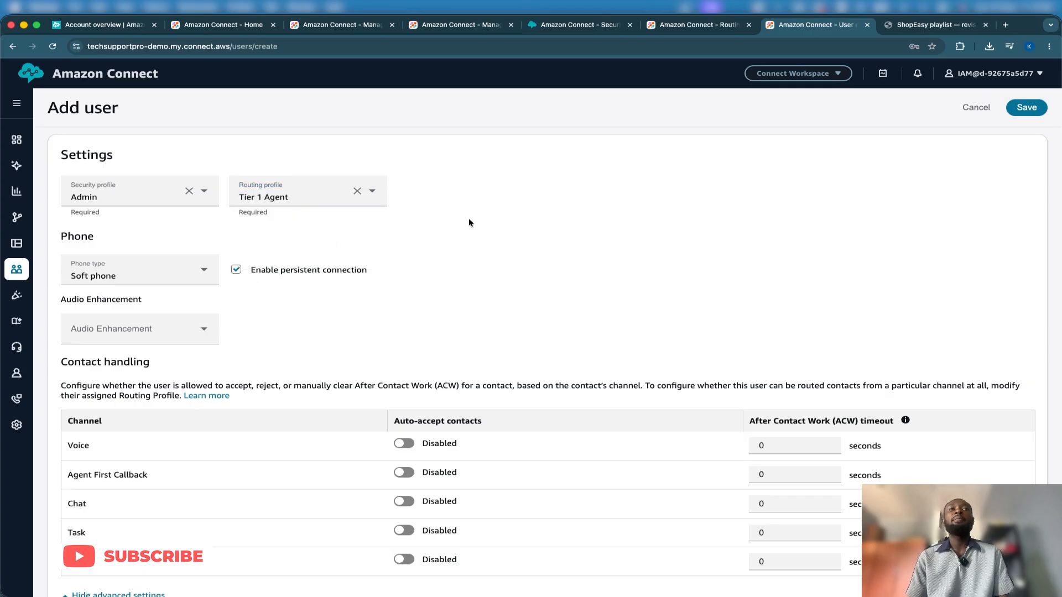
Review the new user's information, phone, contact handling and proficiency settings
scroll(469, 217, "up", 6)
scroll(469, 220, "down", 3)
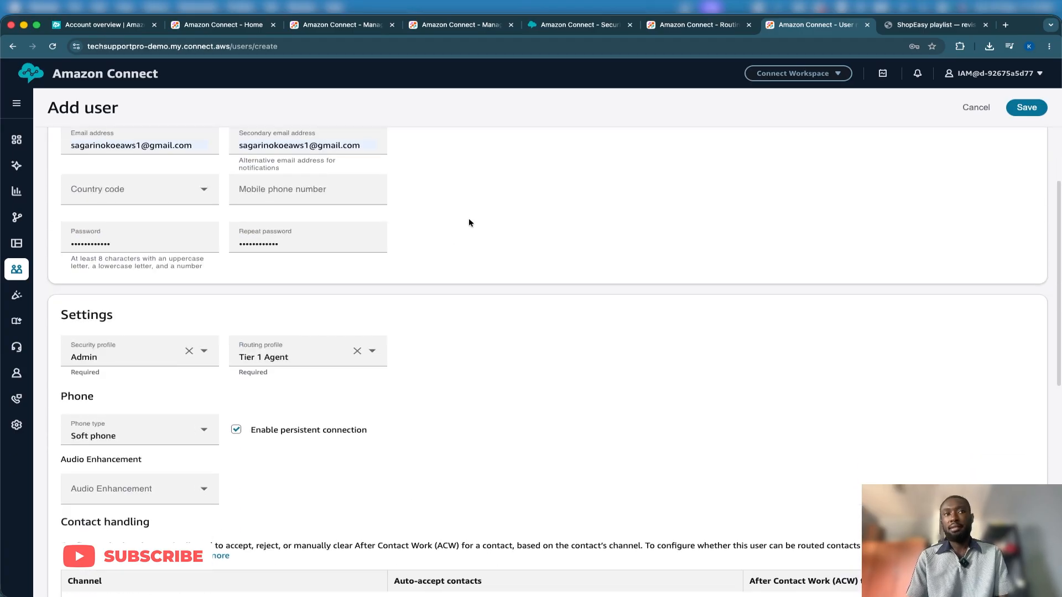
scroll(468, 222, "down", 3)
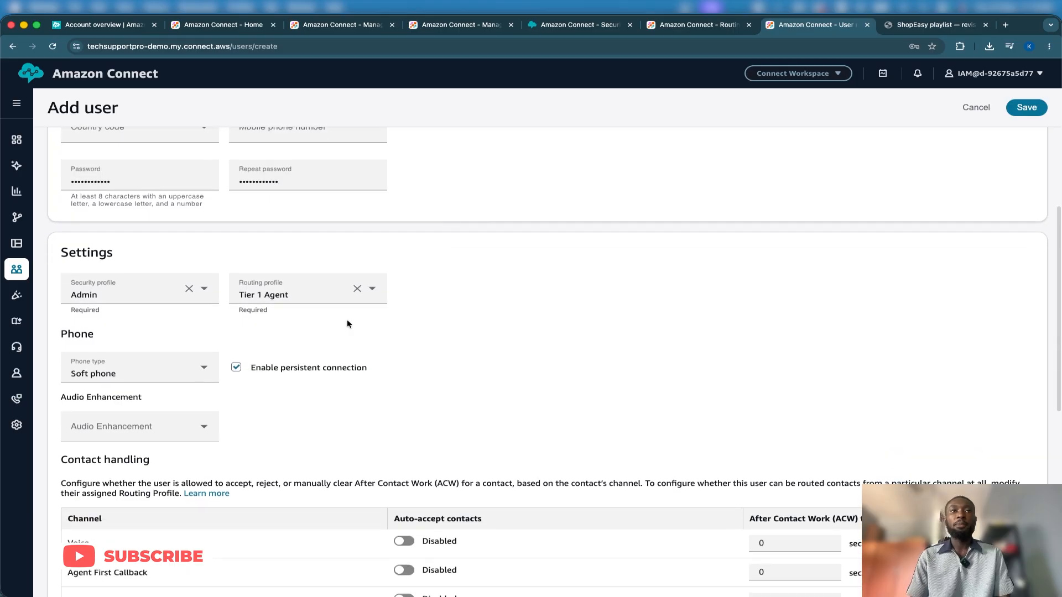
scroll(309, 355, "down", 3)
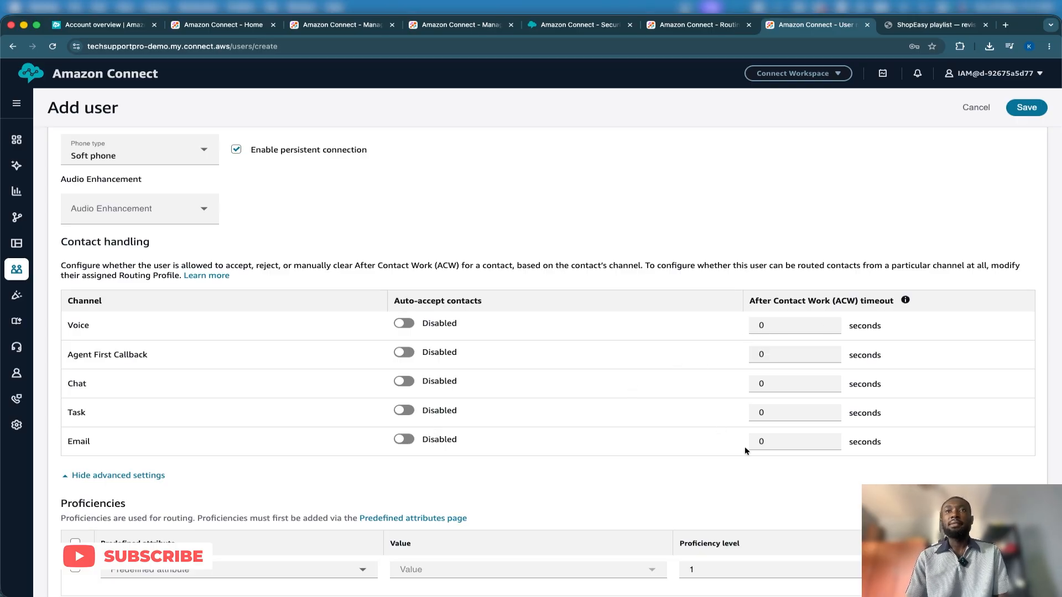
scroll(745, 450, "down", 3)
scroll(744, 450, "up", 5)
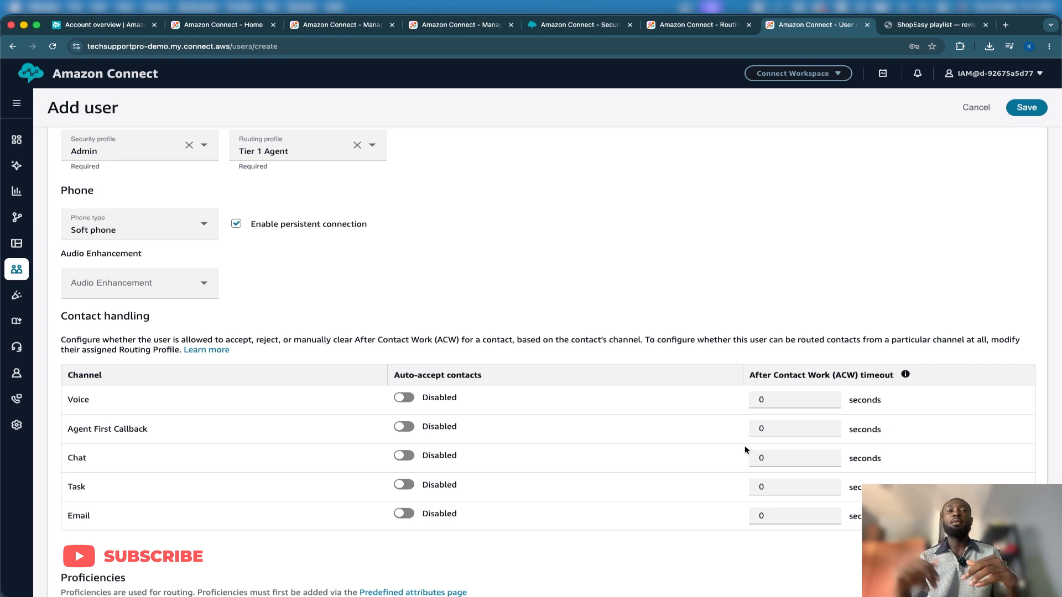
scroll(745, 446, "down", 6)
scroll(744, 446, "up", 14)
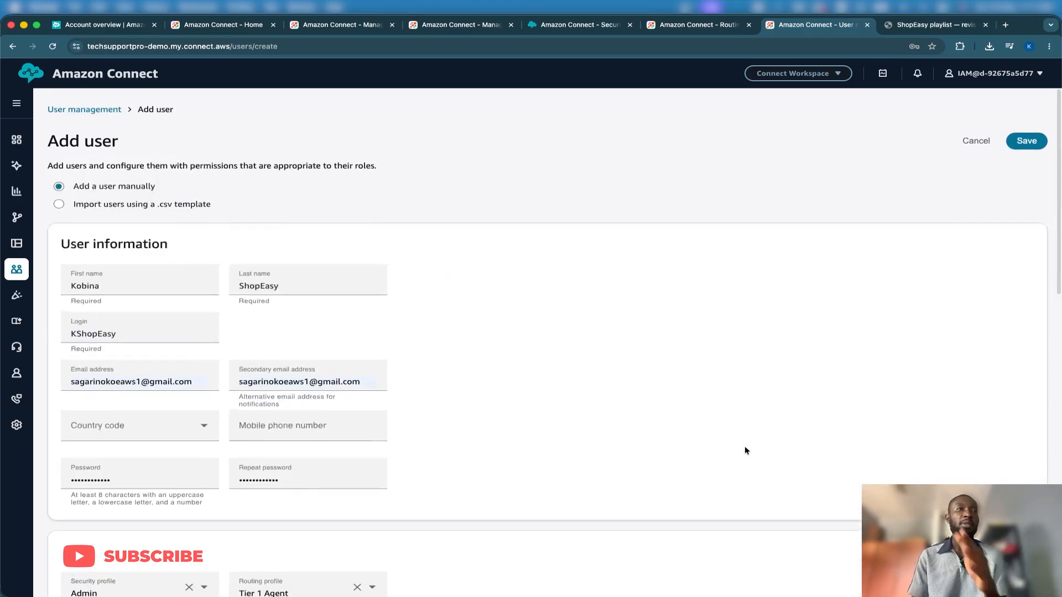
scroll(744, 450, "down", 3)
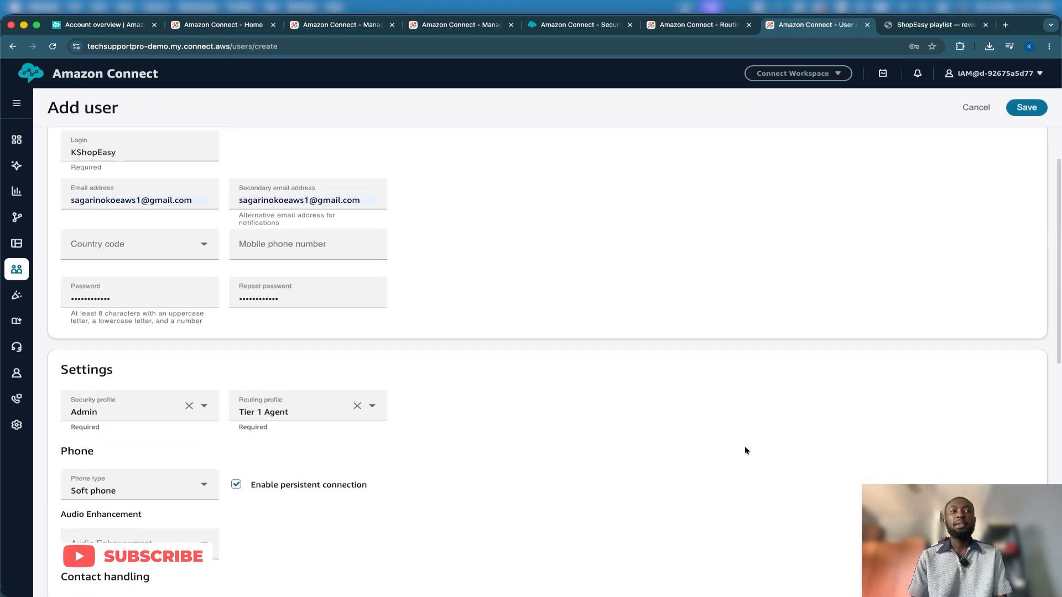
Save the new KShopEasy user and reload the user list
scroll(744, 450, "up", 3)
left_click(1024, 133)
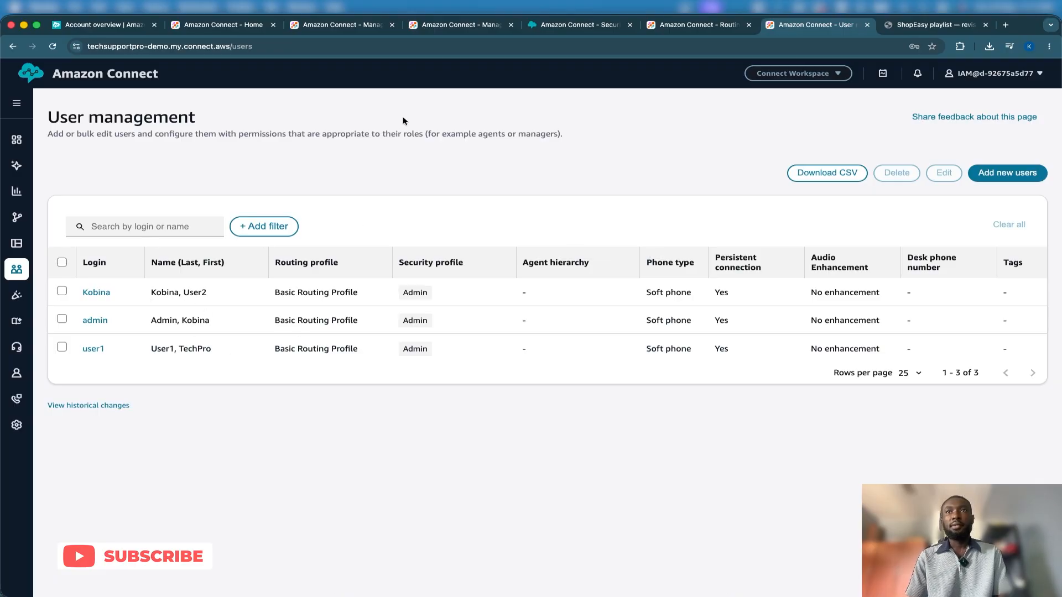
left_click(53, 47)
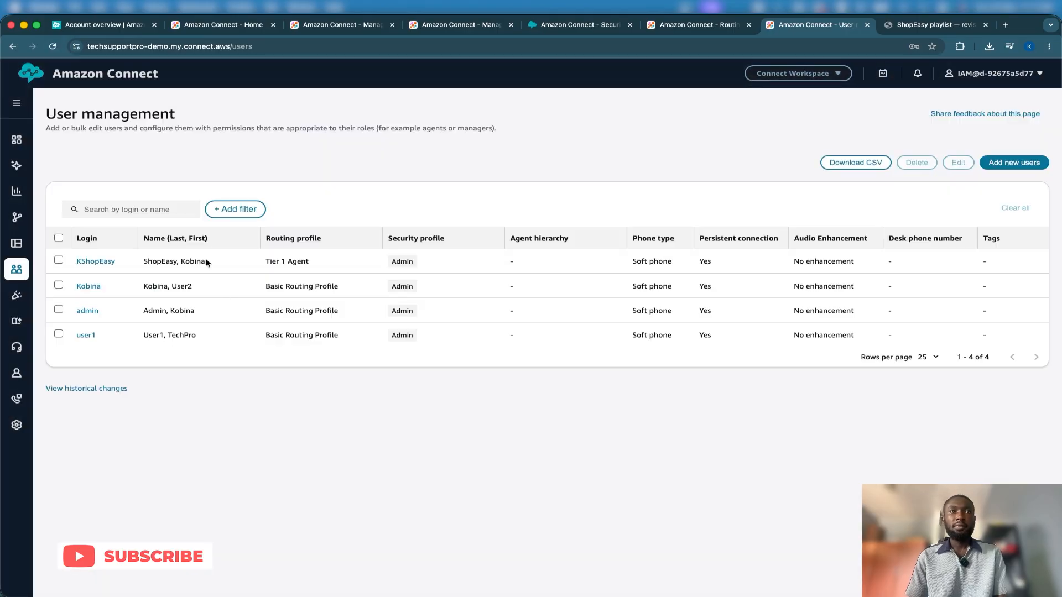
Check the KShopEasy user's login, name, phone type and connection settings in the user list
left_click_drag(205, 258, 94, 253)
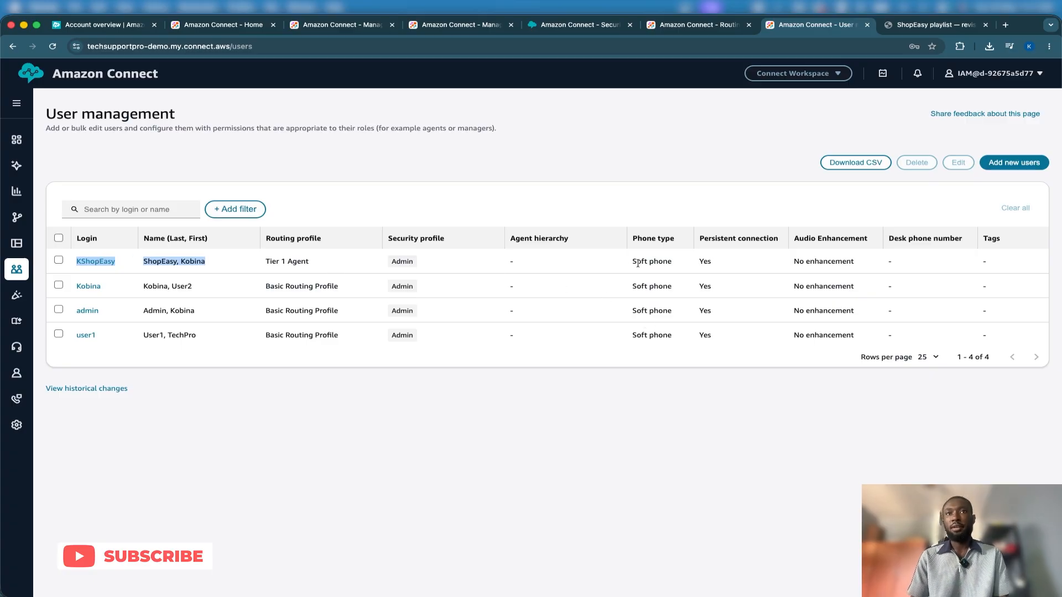
left_click_drag(630, 261, 871, 271)
left_click(897, 254)
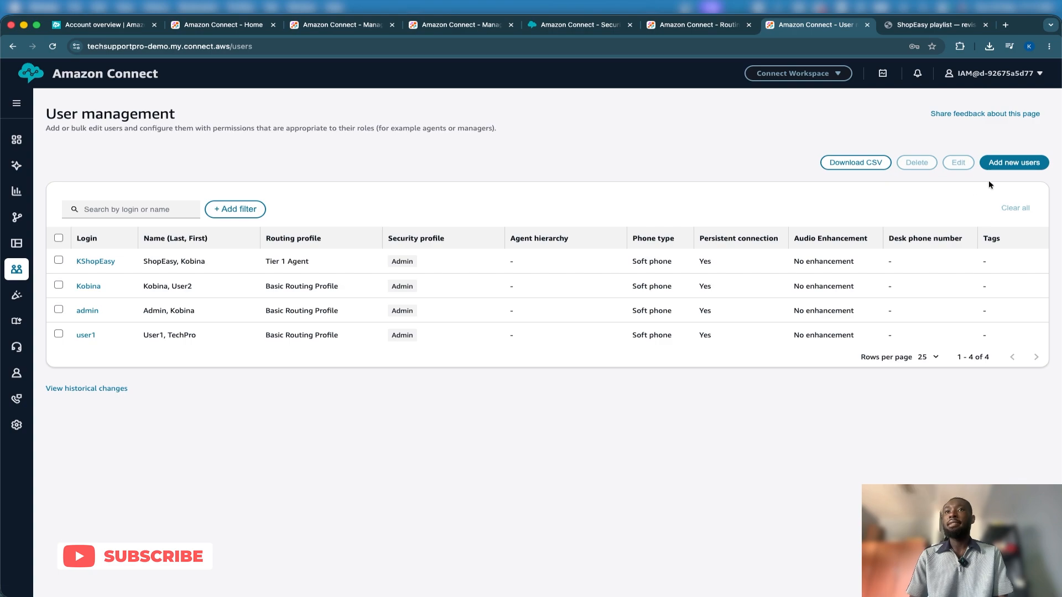
Start adding a new user manually and enter the user's first name with ShopEasy as the last name
left_click(998, 162)
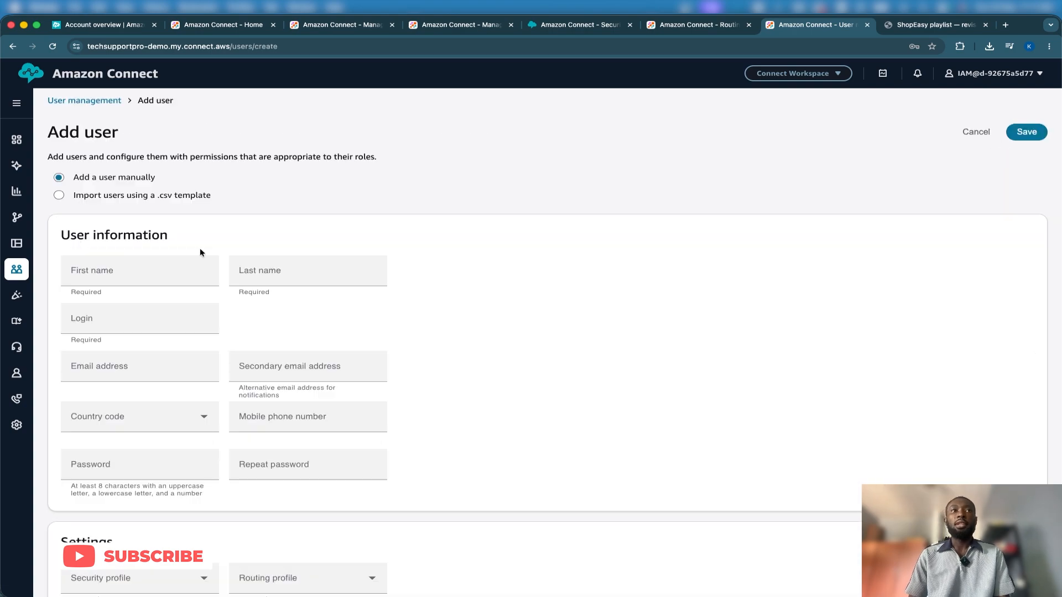
left_click(148, 269)
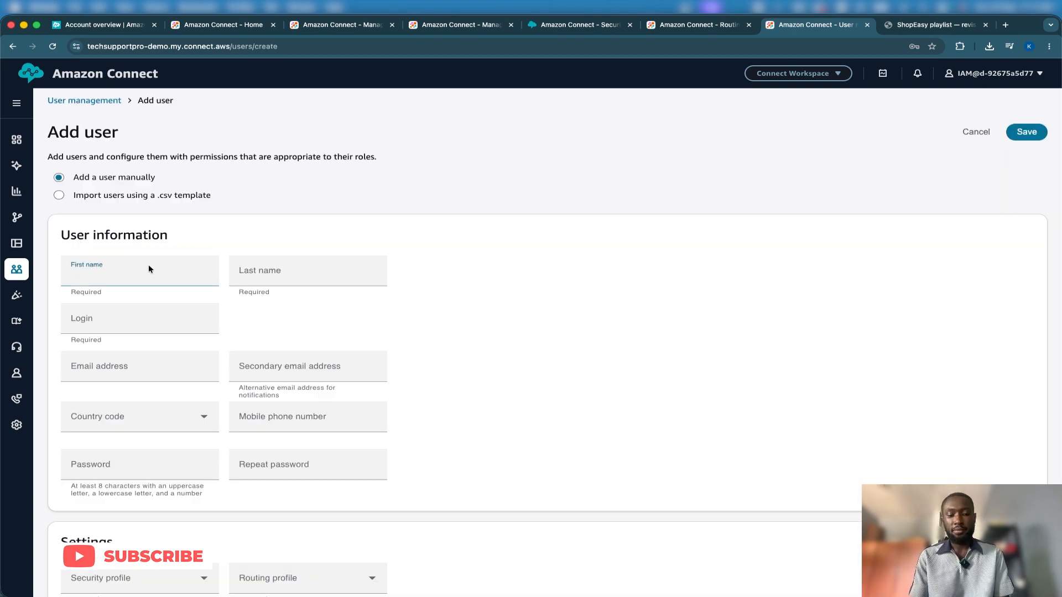
type("Sagari")
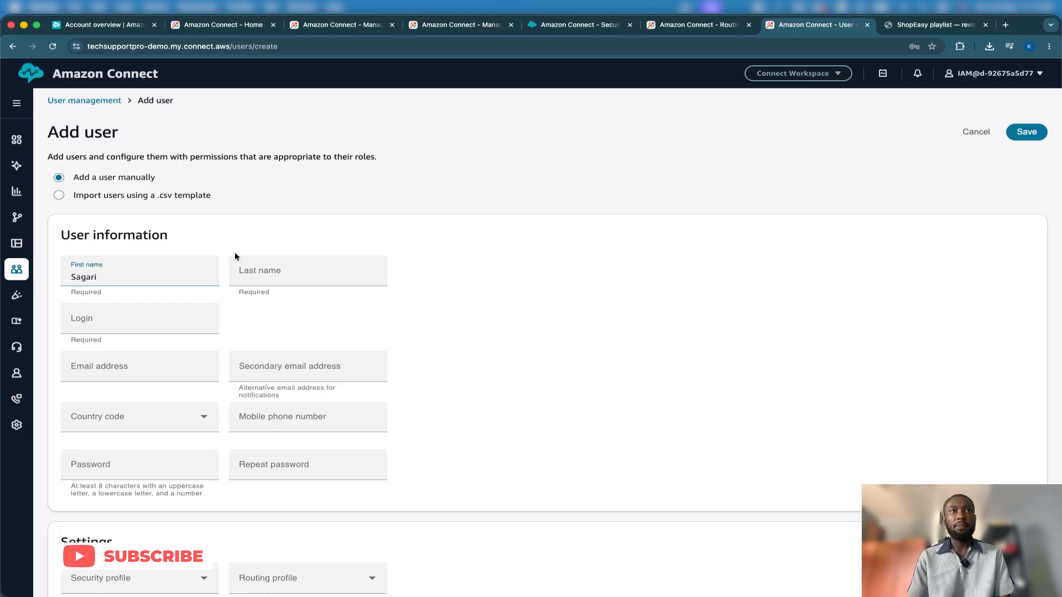
left_click(256, 276)
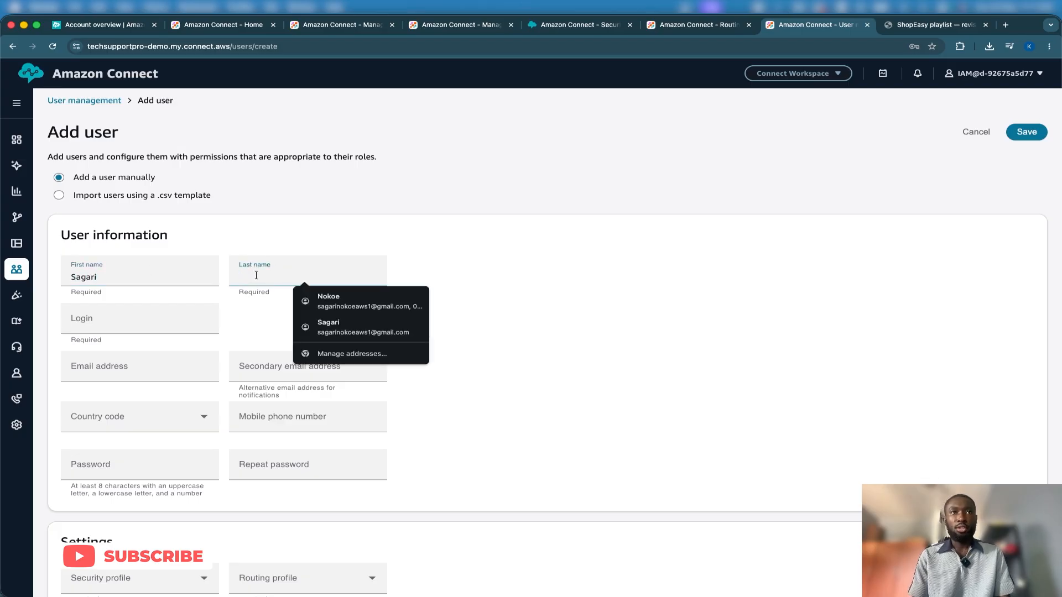
type("Shop")
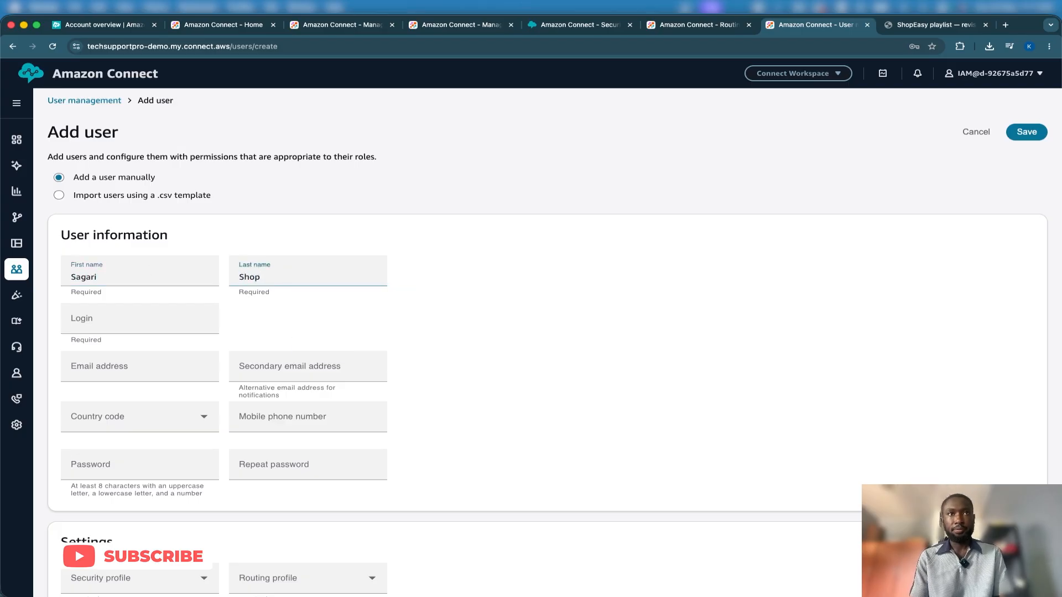
type("Easy")
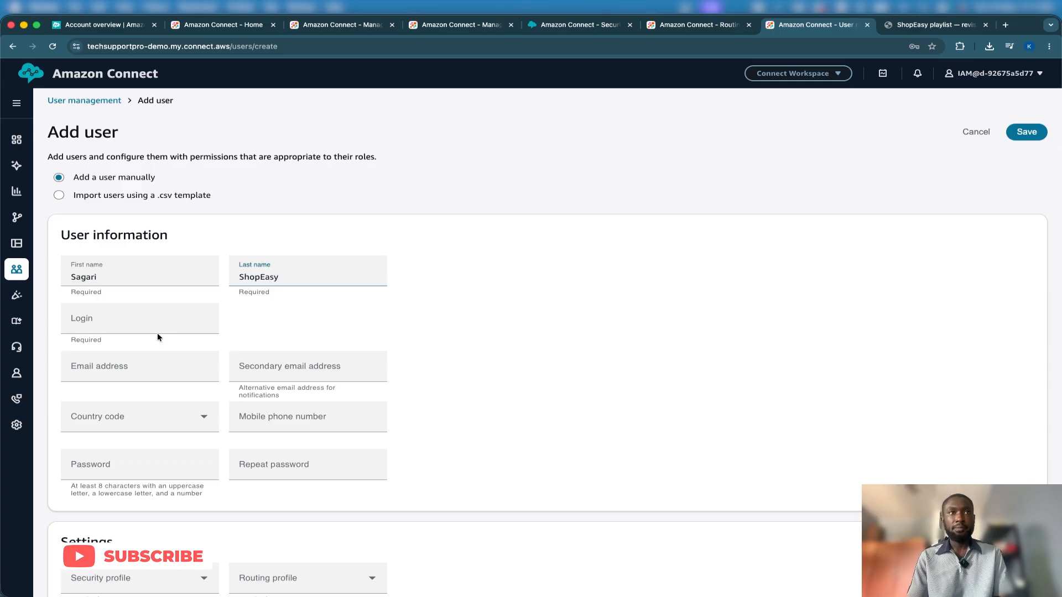
Set the new user's login to SShopEasy, reusing the last name after the initial S
left_click(152, 320)
type("S")
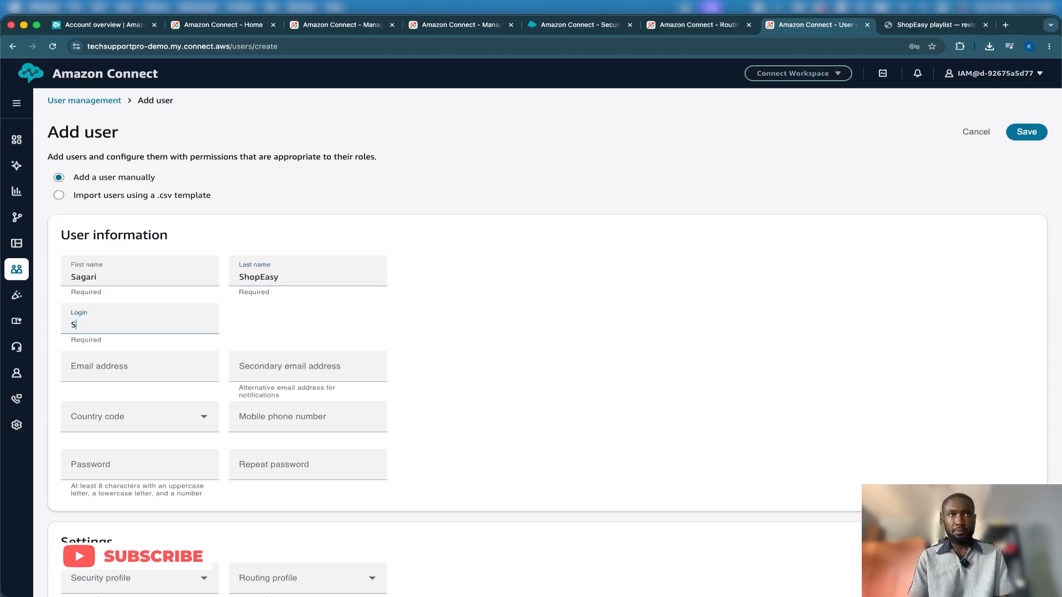
double_click(263, 274)
key("super+c")
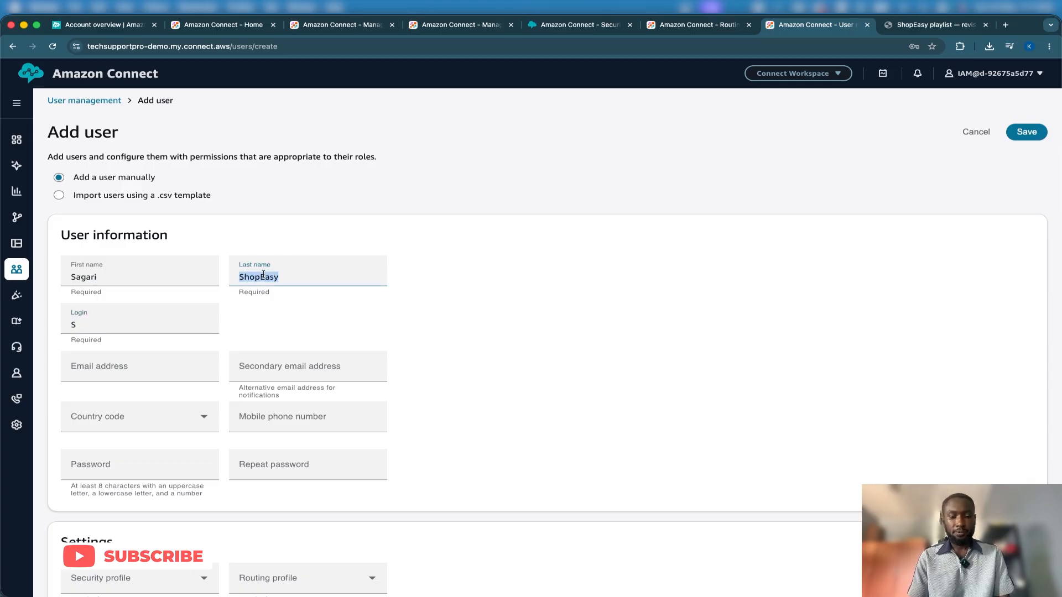
left_click(95, 320)
key("super+v")
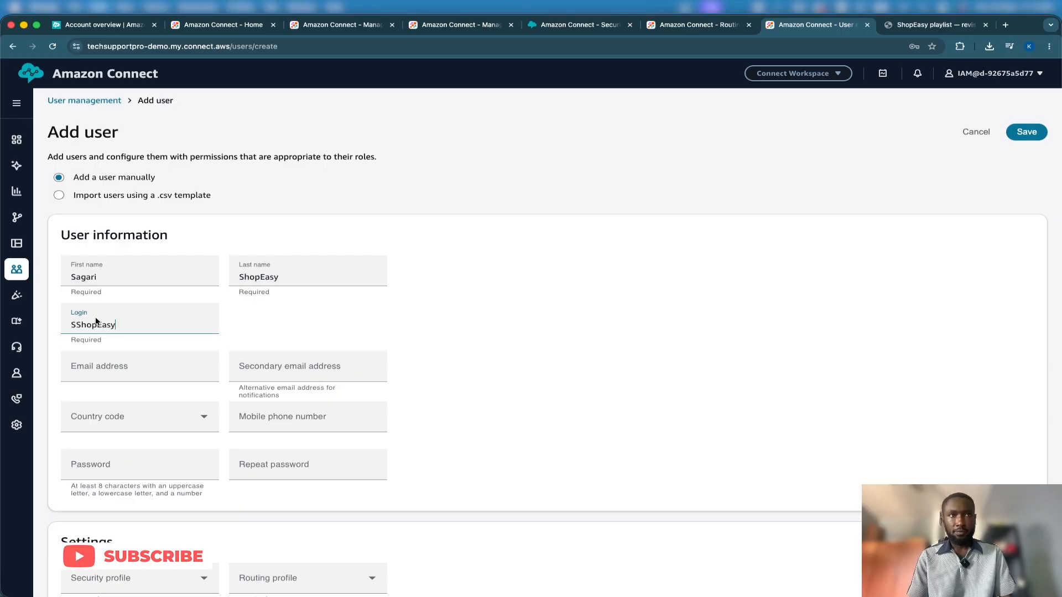
Fill the primary and secondary email addresses from the saved contact suggestion, and clear the mobile phone number
left_click(101, 370)
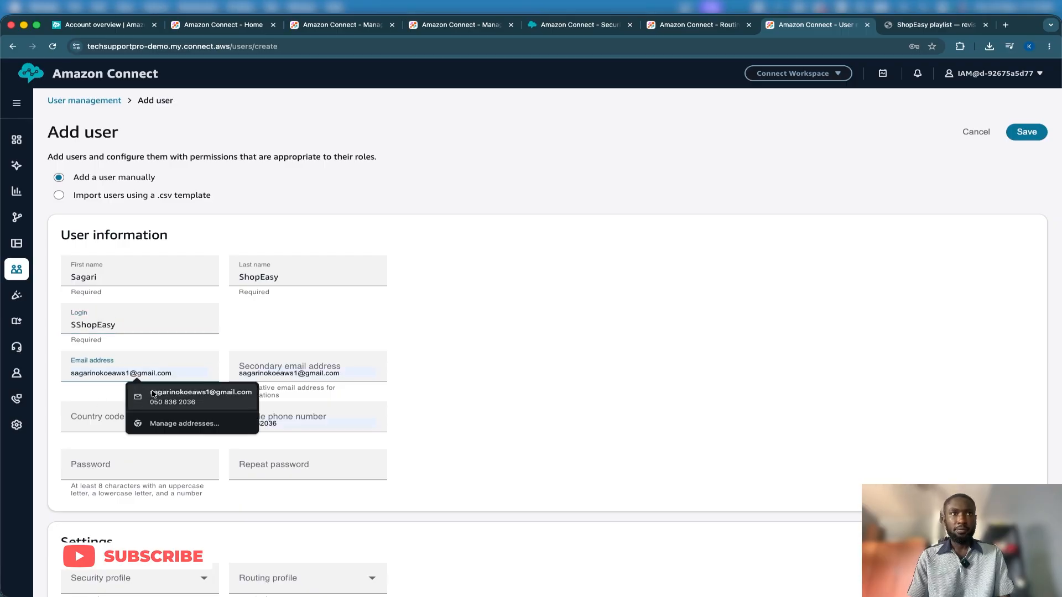
left_click(200, 397)
left_click(265, 424)
double_click(265, 424)
key("BackSpace")
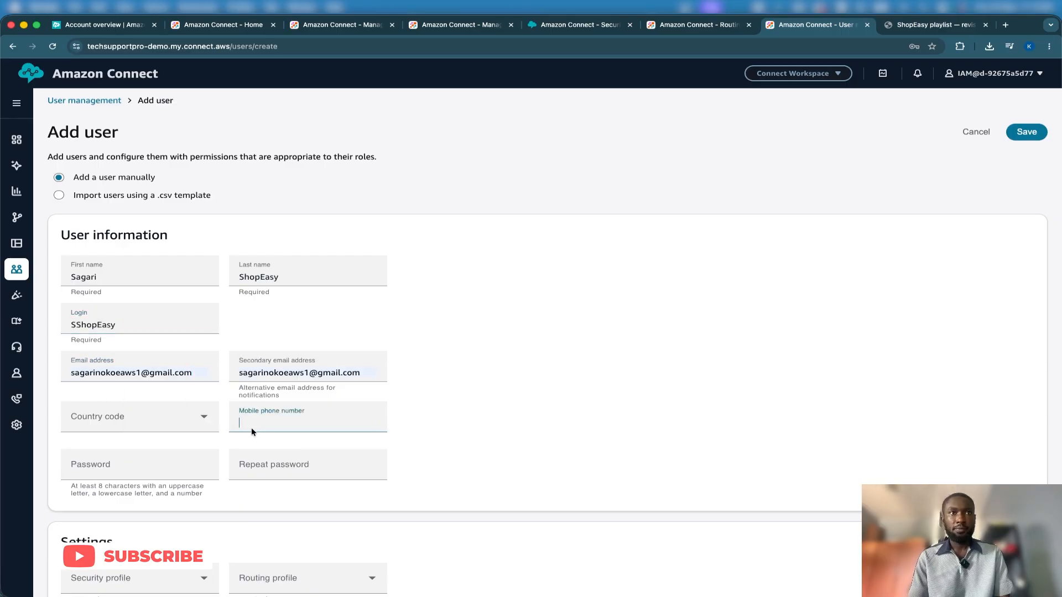
Enter the new user's account password and repeat it for confirmation
left_click(154, 474)
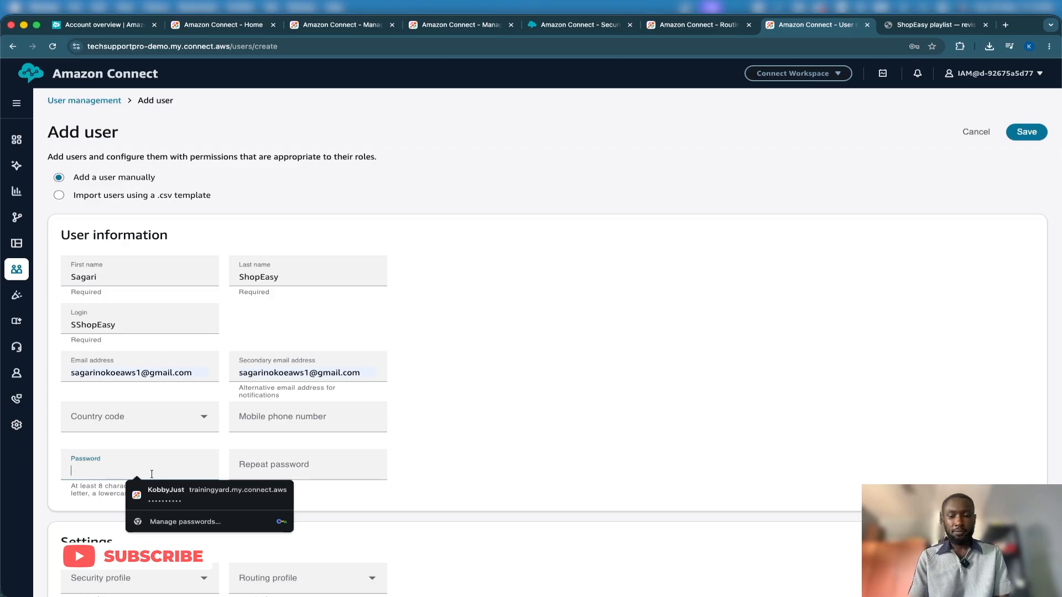
type("S•")
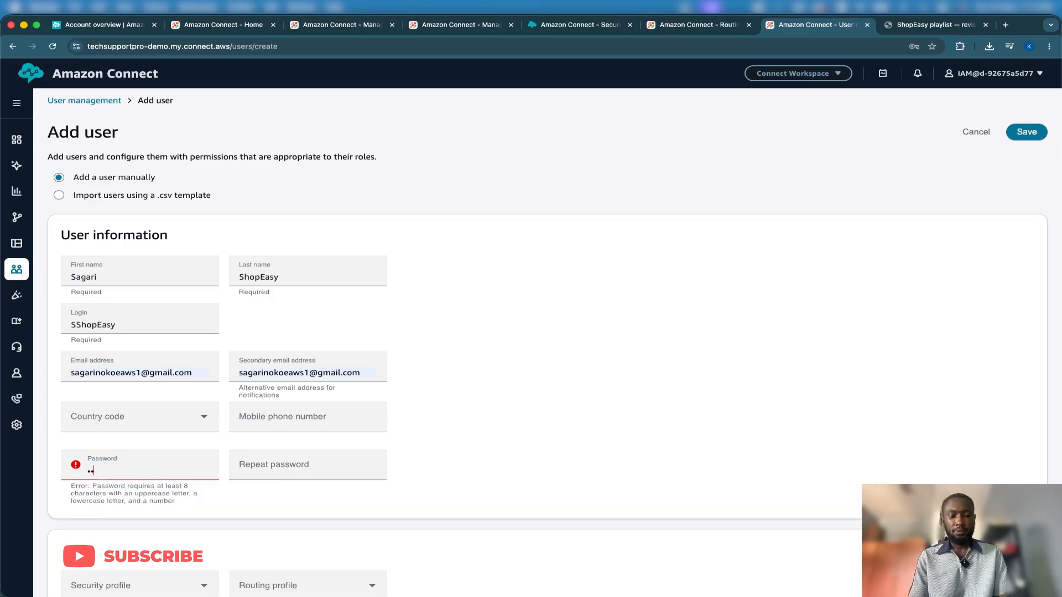
type("•••••••••")
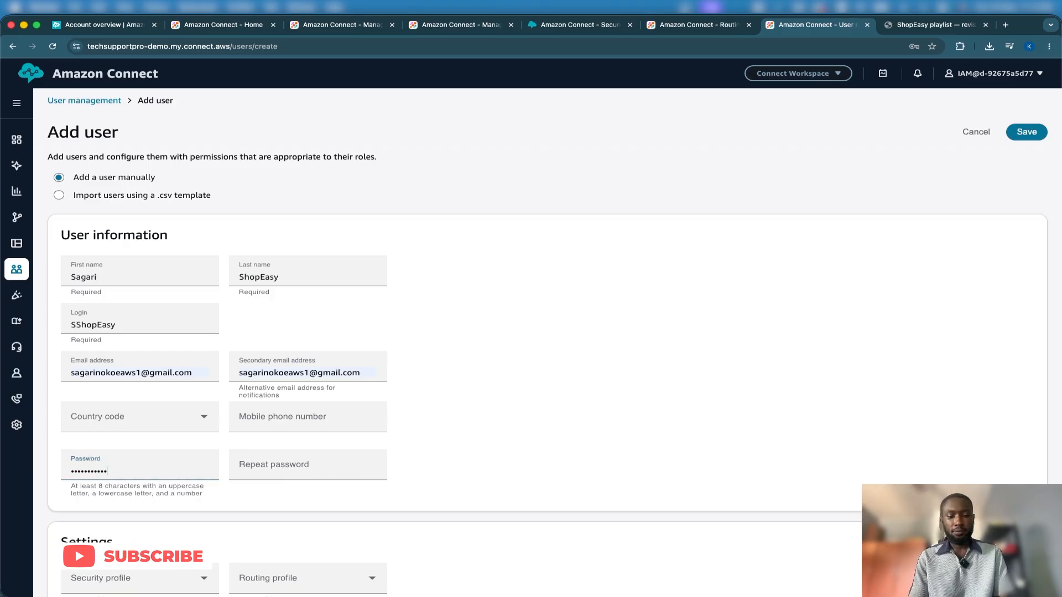
type("•")
left_click(281, 463)
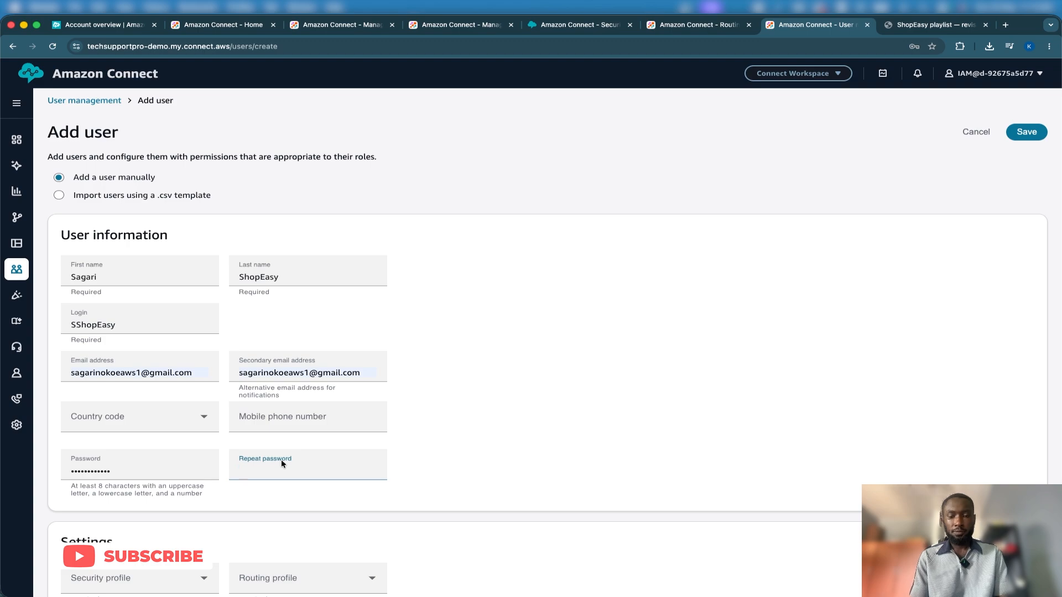
type("•••••••")
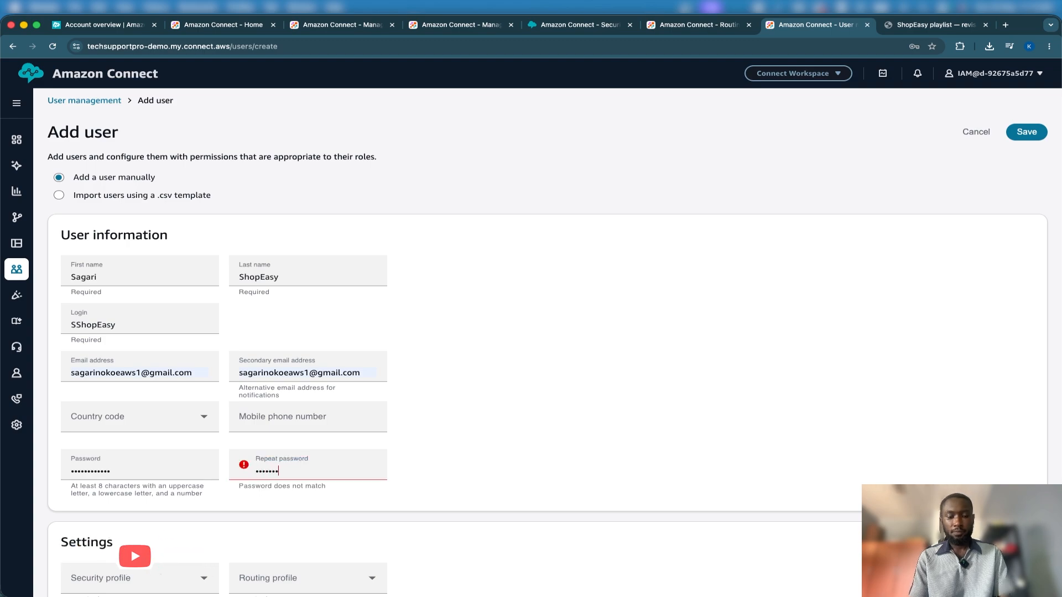
type("•••••")
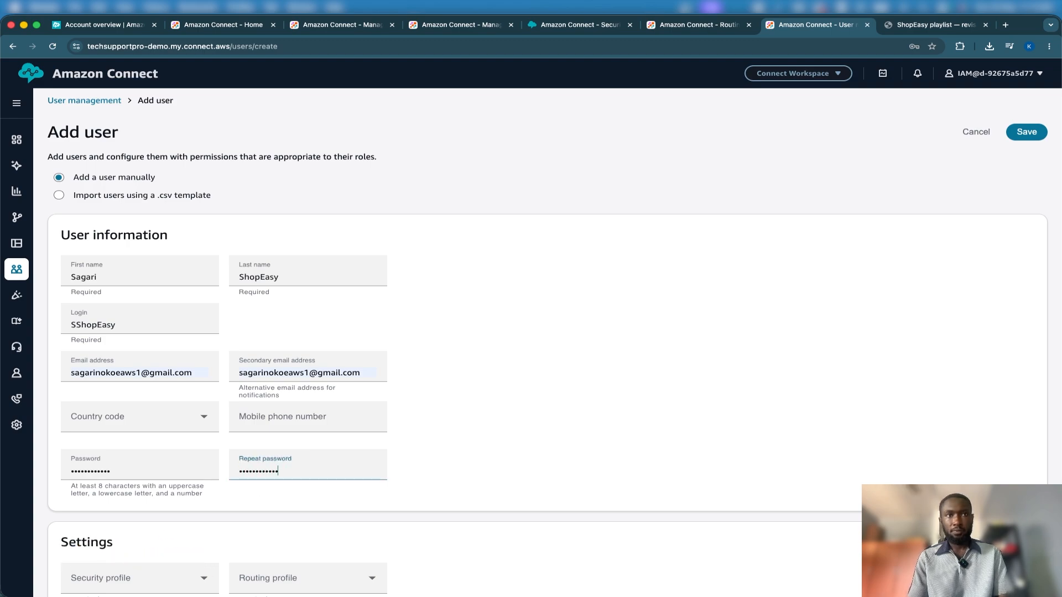
left_click(536, 440)
Assign the Admin security profile and the Tier 2 Agent routing profile to the new user
scroll(536, 439, "down", 5)
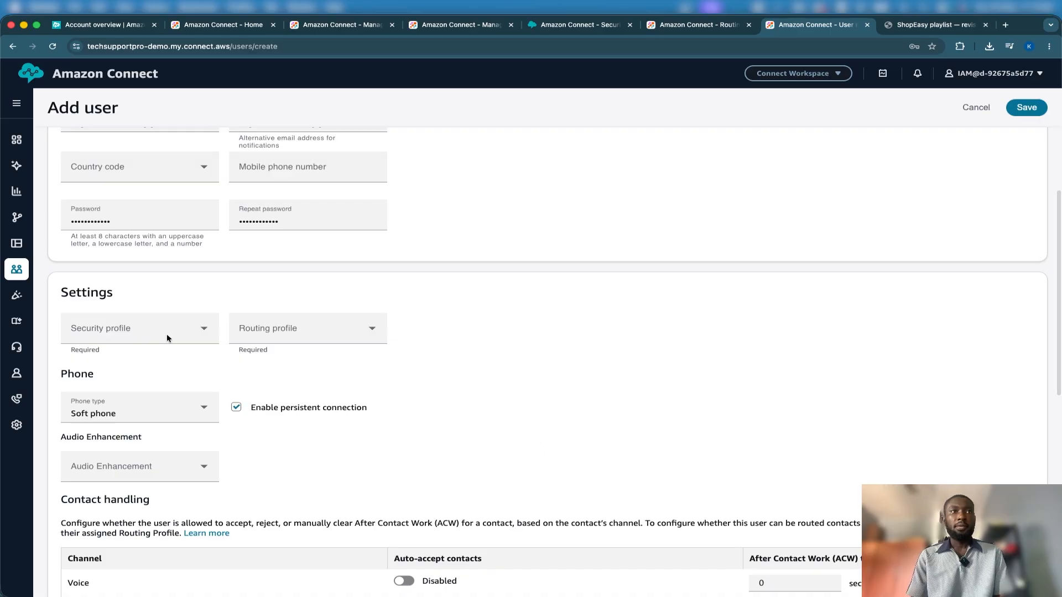
left_click(141, 315)
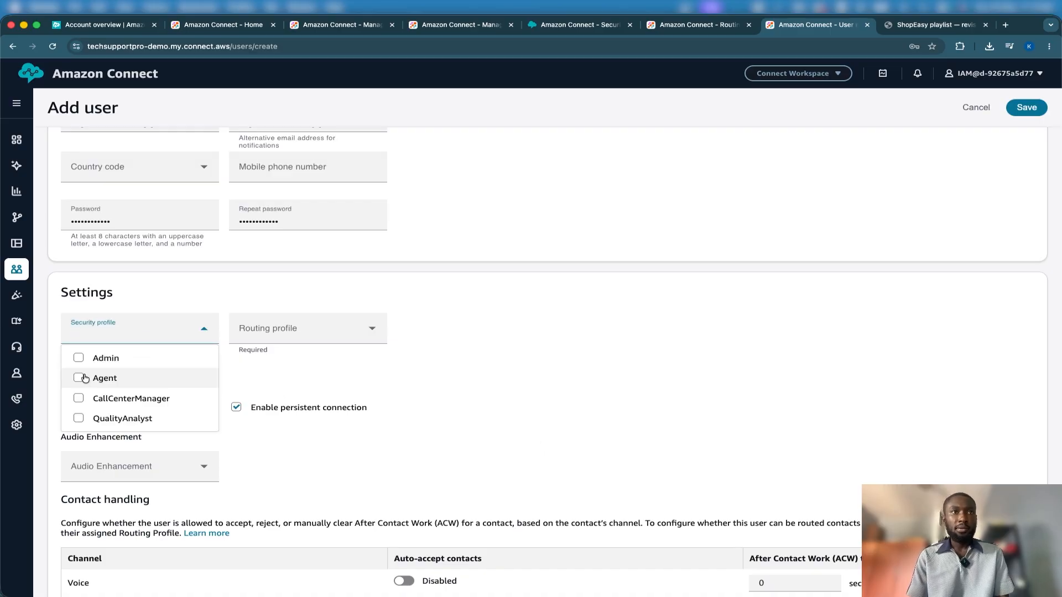
left_click(78, 358)
left_click(290, 332)
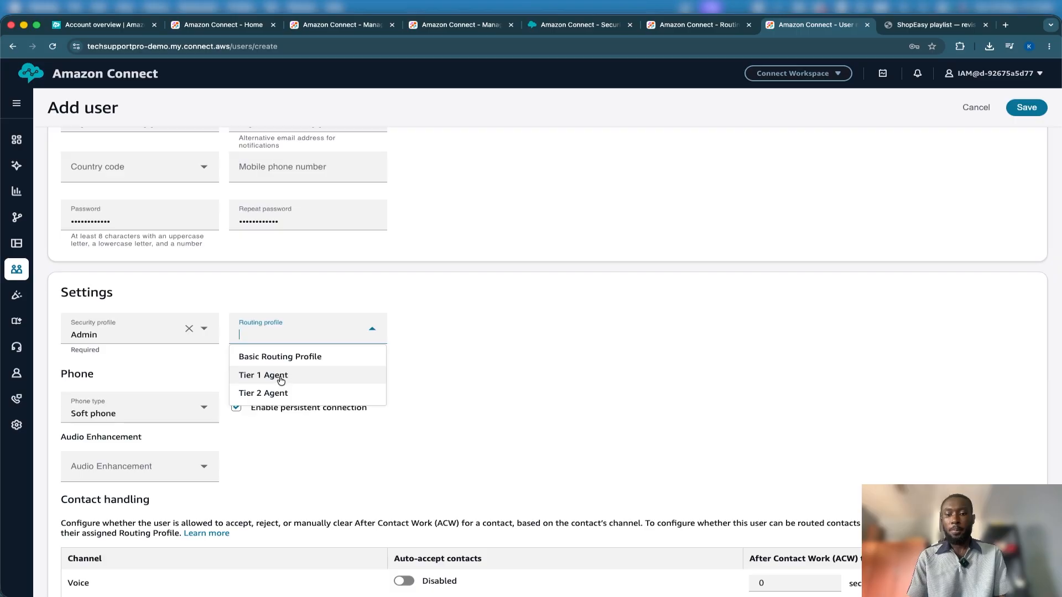
left_click(269, 355)
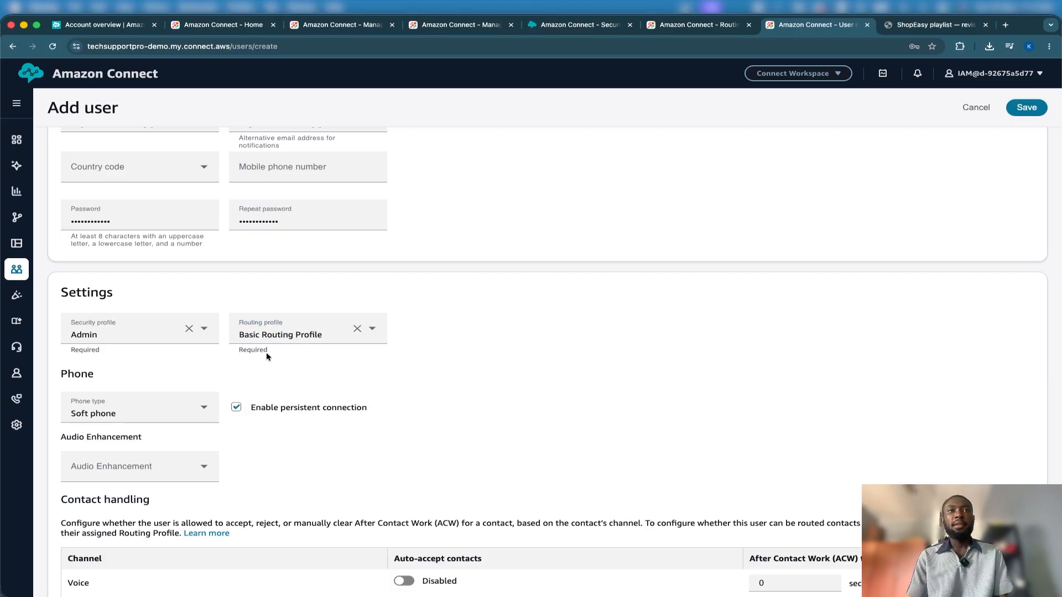
left_click(321, 334)
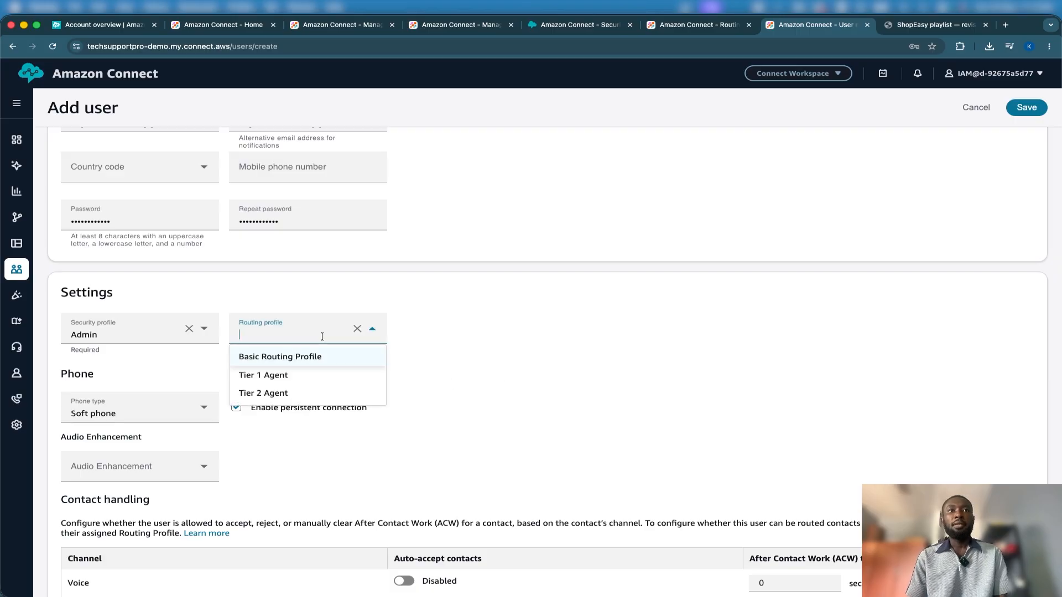
left_click(348, 391)
Review the contact handling and proficiency settings and save the new SShopEasy user
scroll(566, 448, "down", 3)
scroll(566, 445, "down", 6)
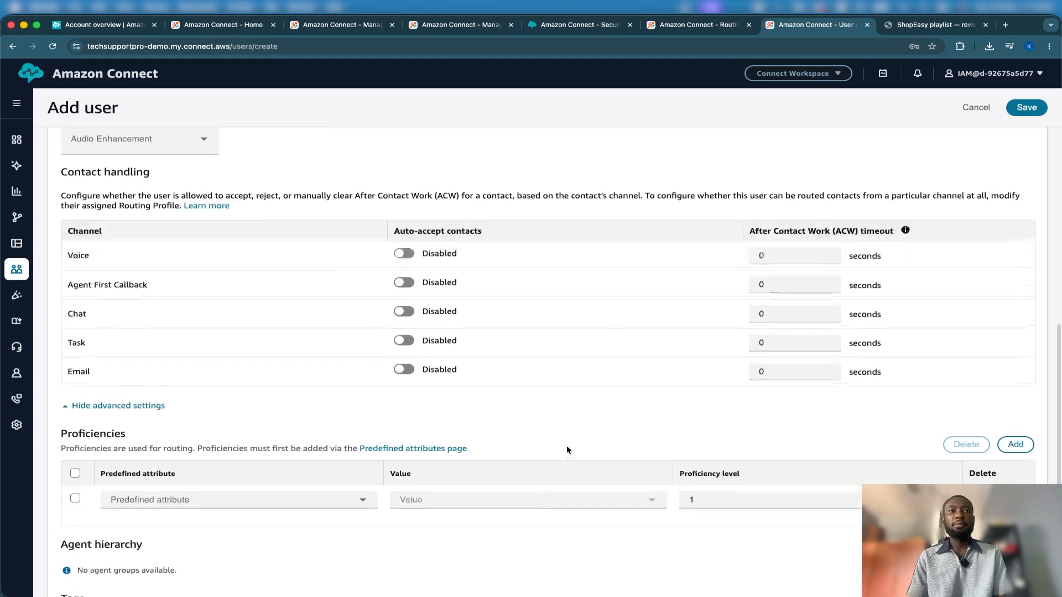
scroll(566, 446, "up", 13)
left_click(1024, 133)
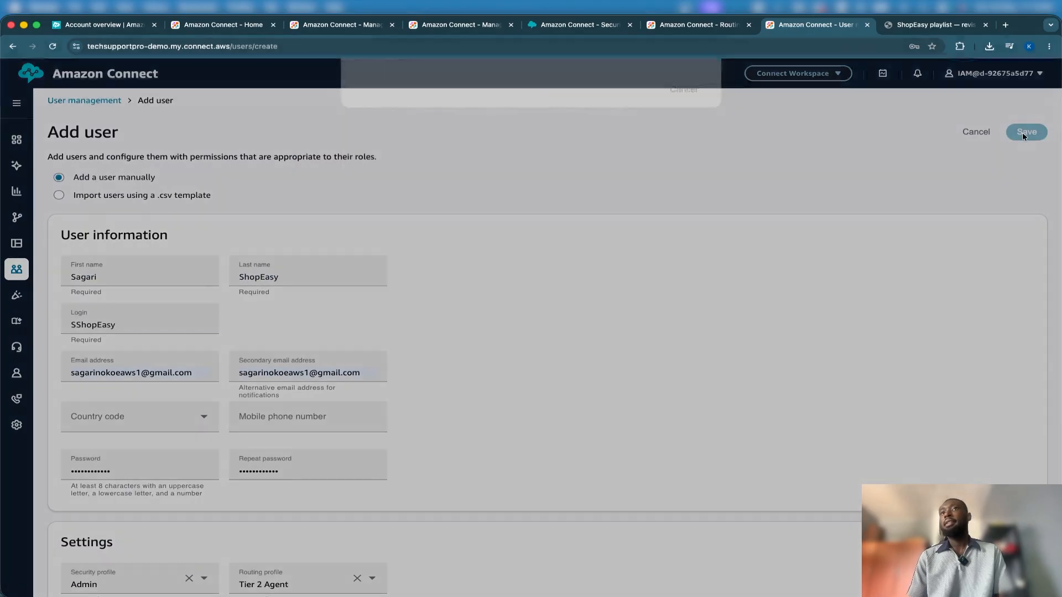